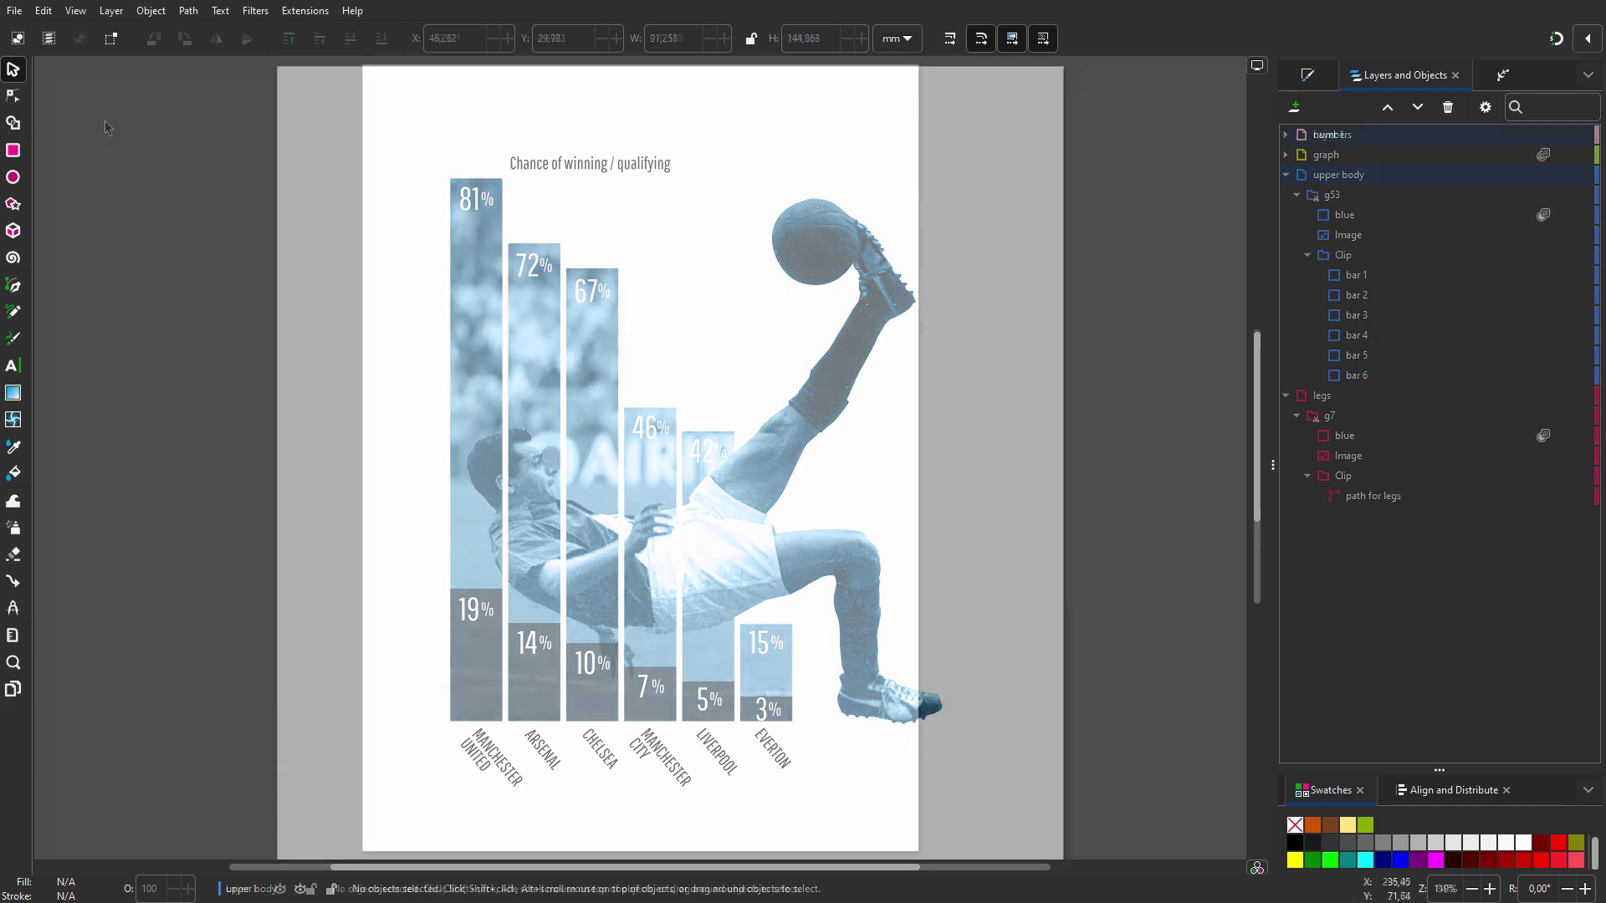
Import sketch.png and scale it down to fit the page.
{"action": "left_click", "coordinate": [15, 10]}
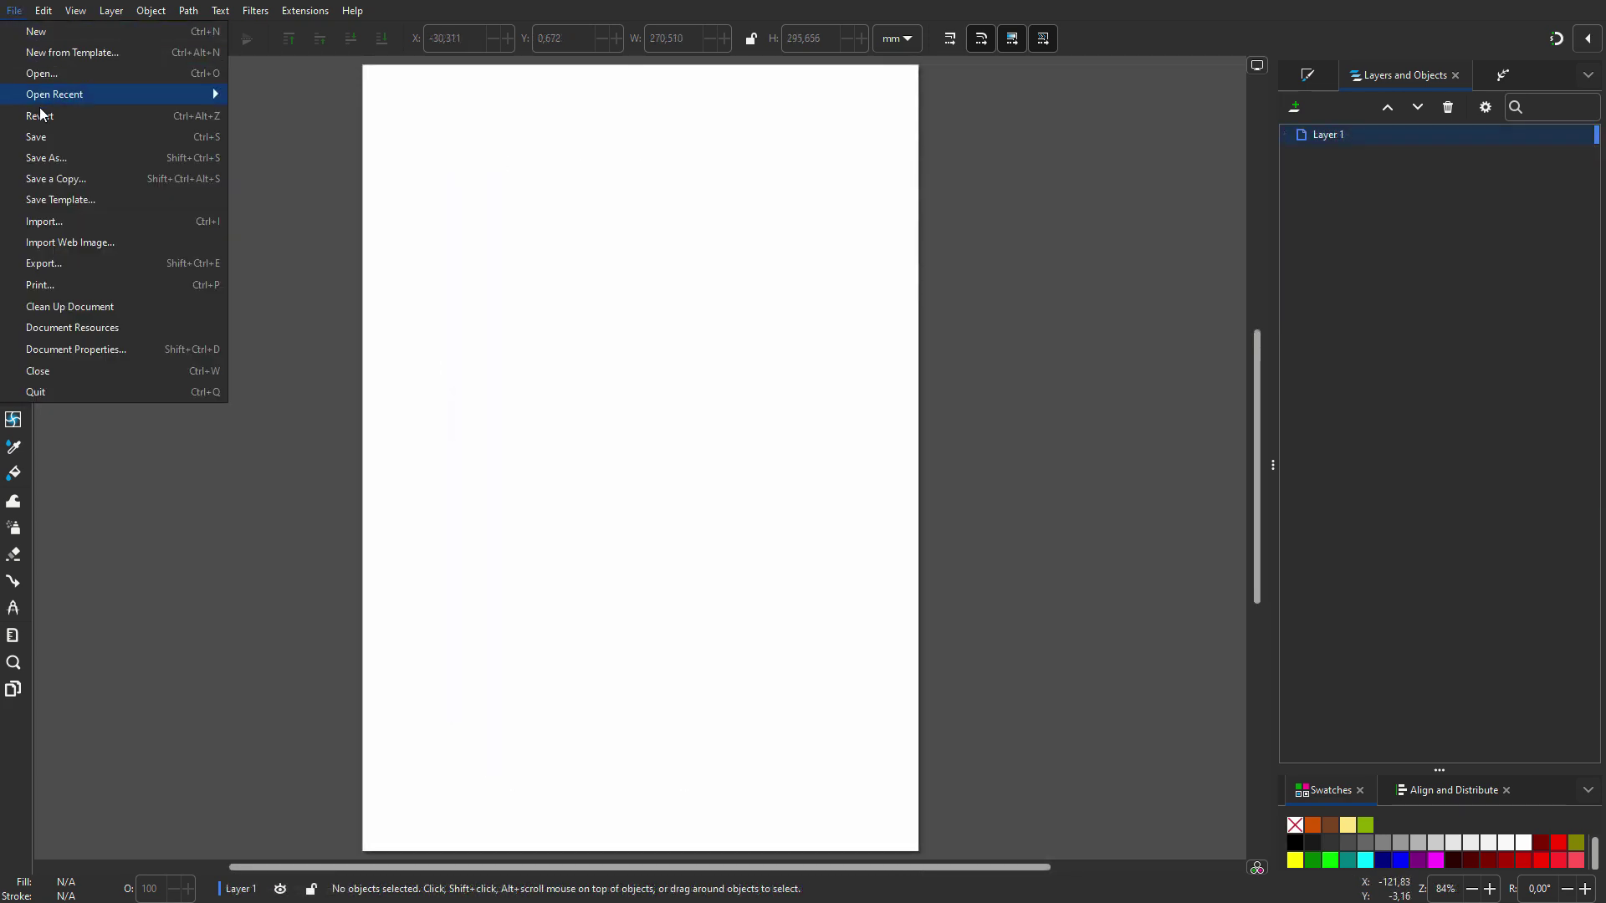
{"action": "left_click", "coordinate": [43, 221]}
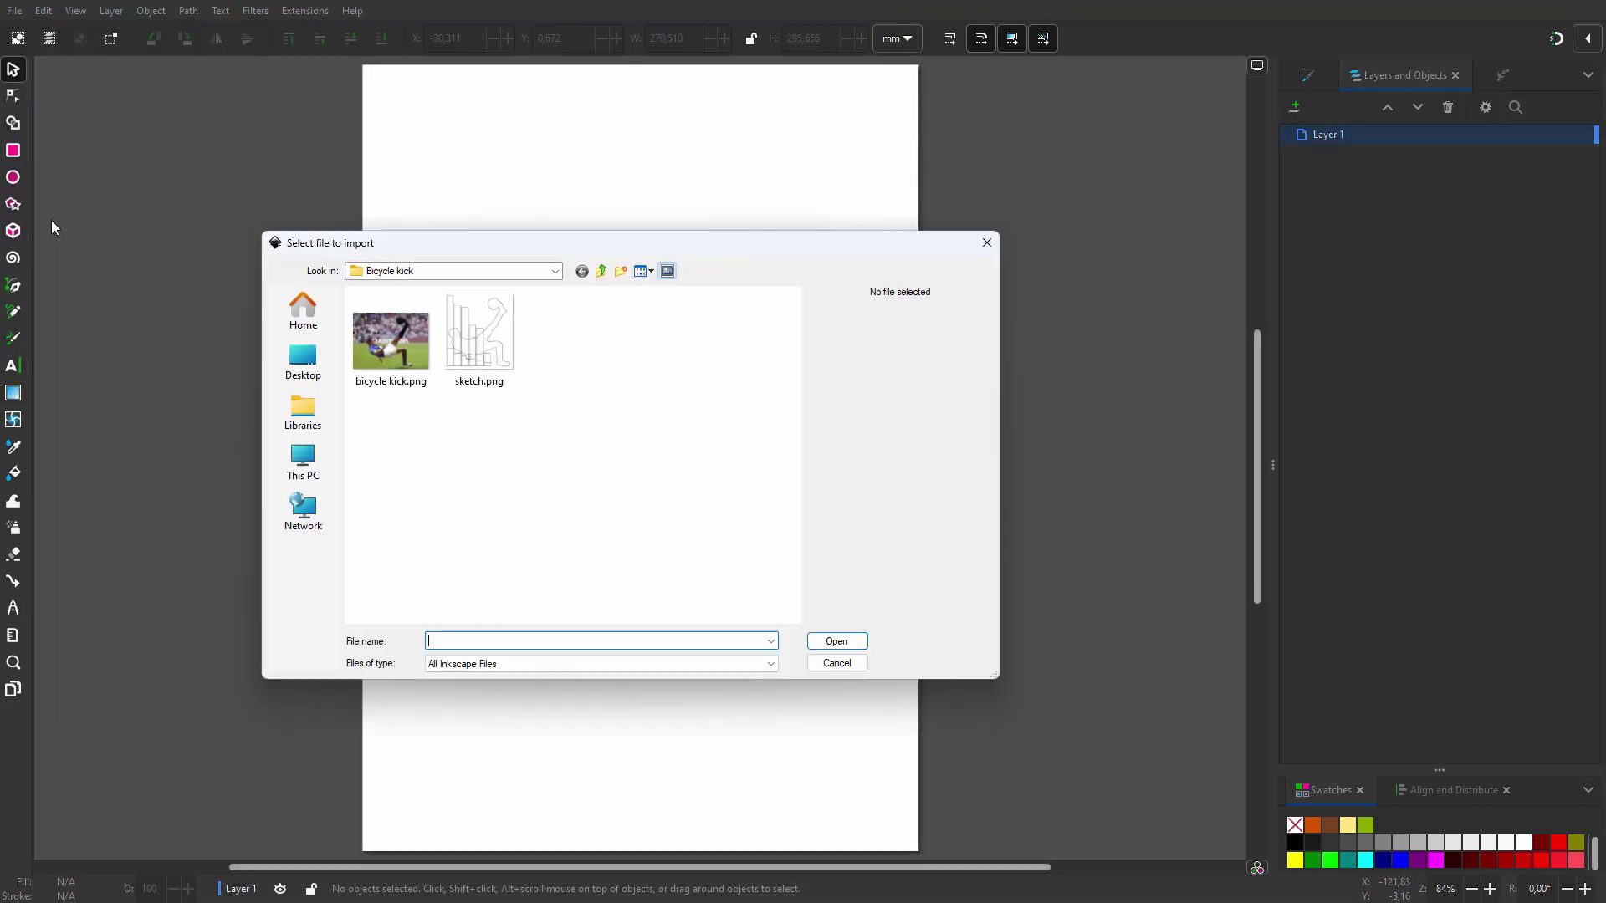
{"action": "left_click", "coordinate": [498, 358]}
{"action": "left_click", "coordinate": [838, 645]}
{"action": "left_click", "coordinate": [343, 316]}
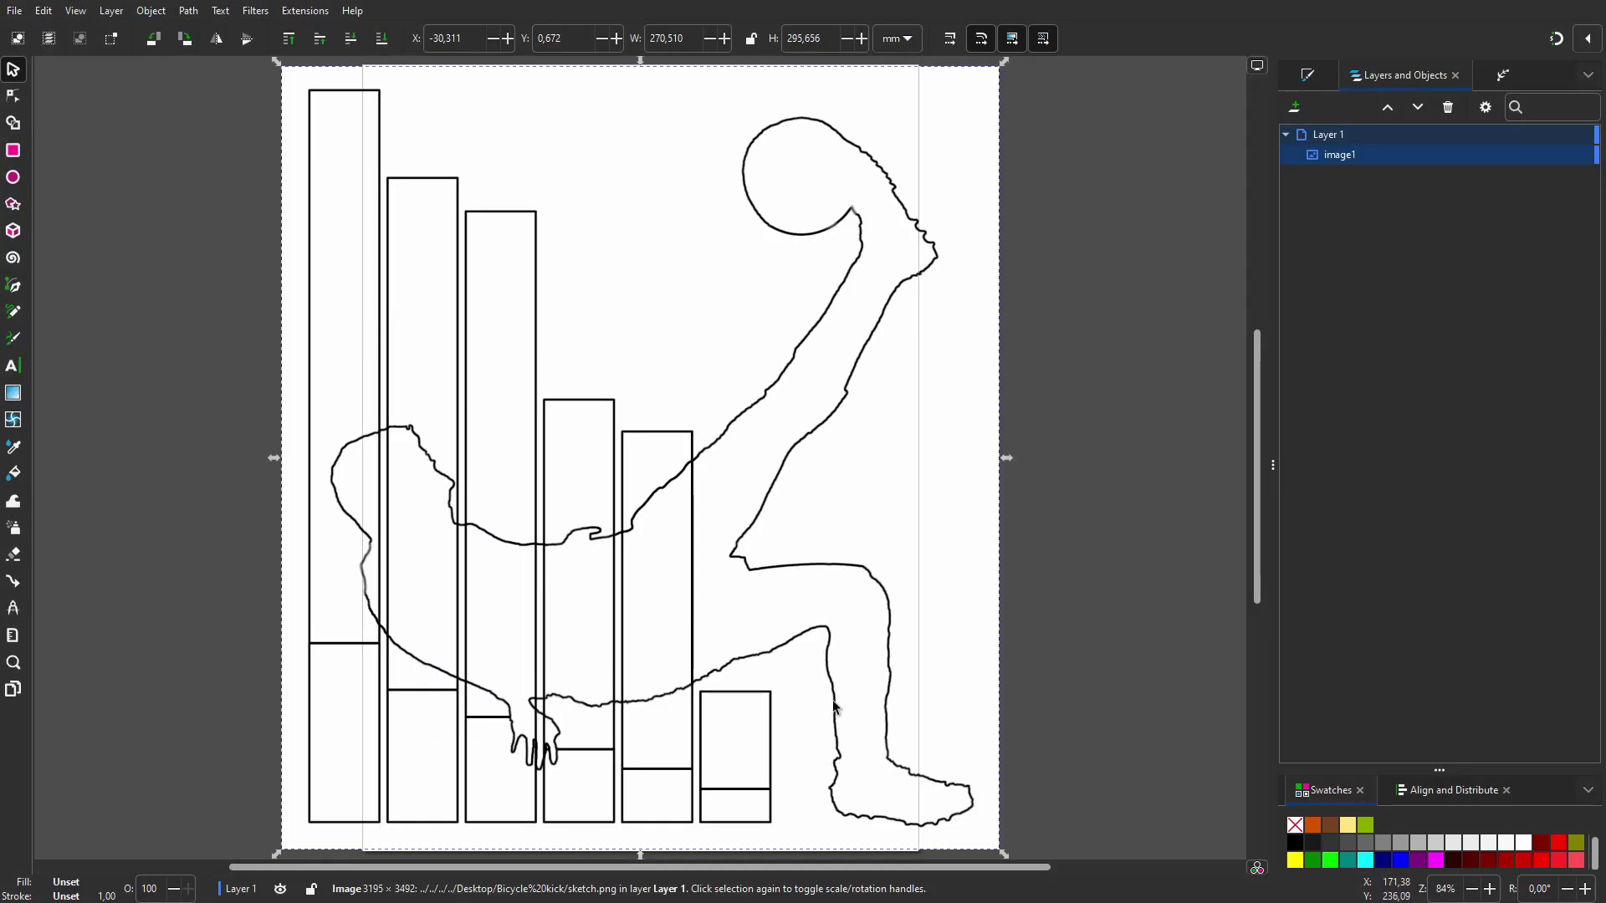
{"action": "left_click_drag", "start_coordinate": [979, 840], "coordinate": [879, 750]}
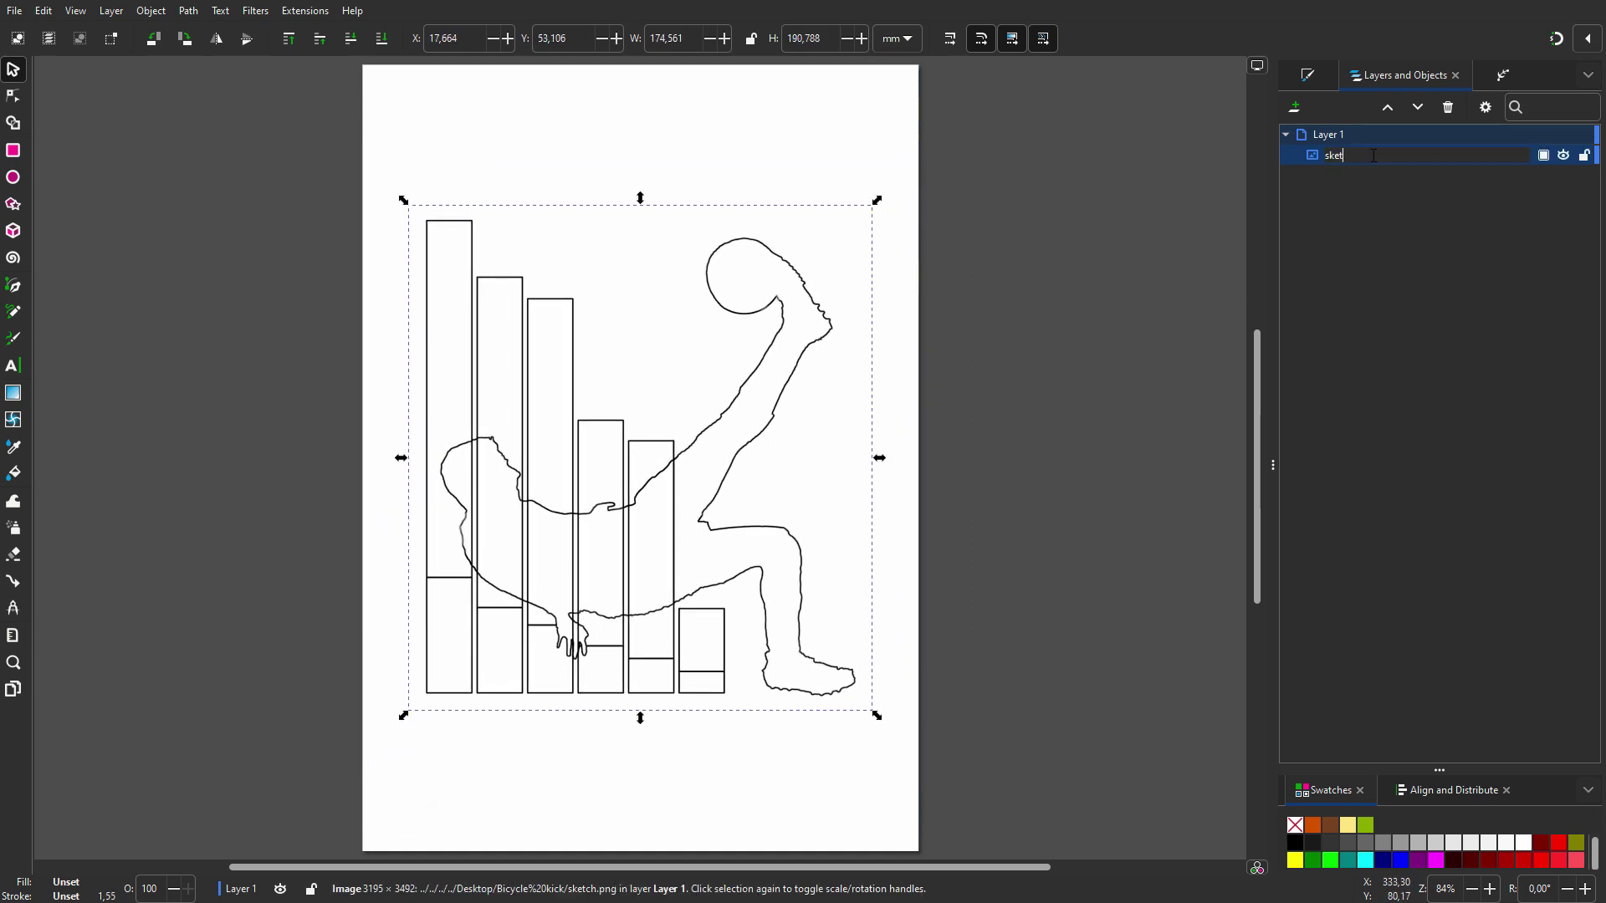
Lock the sketch layer and fade it to about 25% opacity.
{"action": "left_click", "coordinate": [1583, 135]}
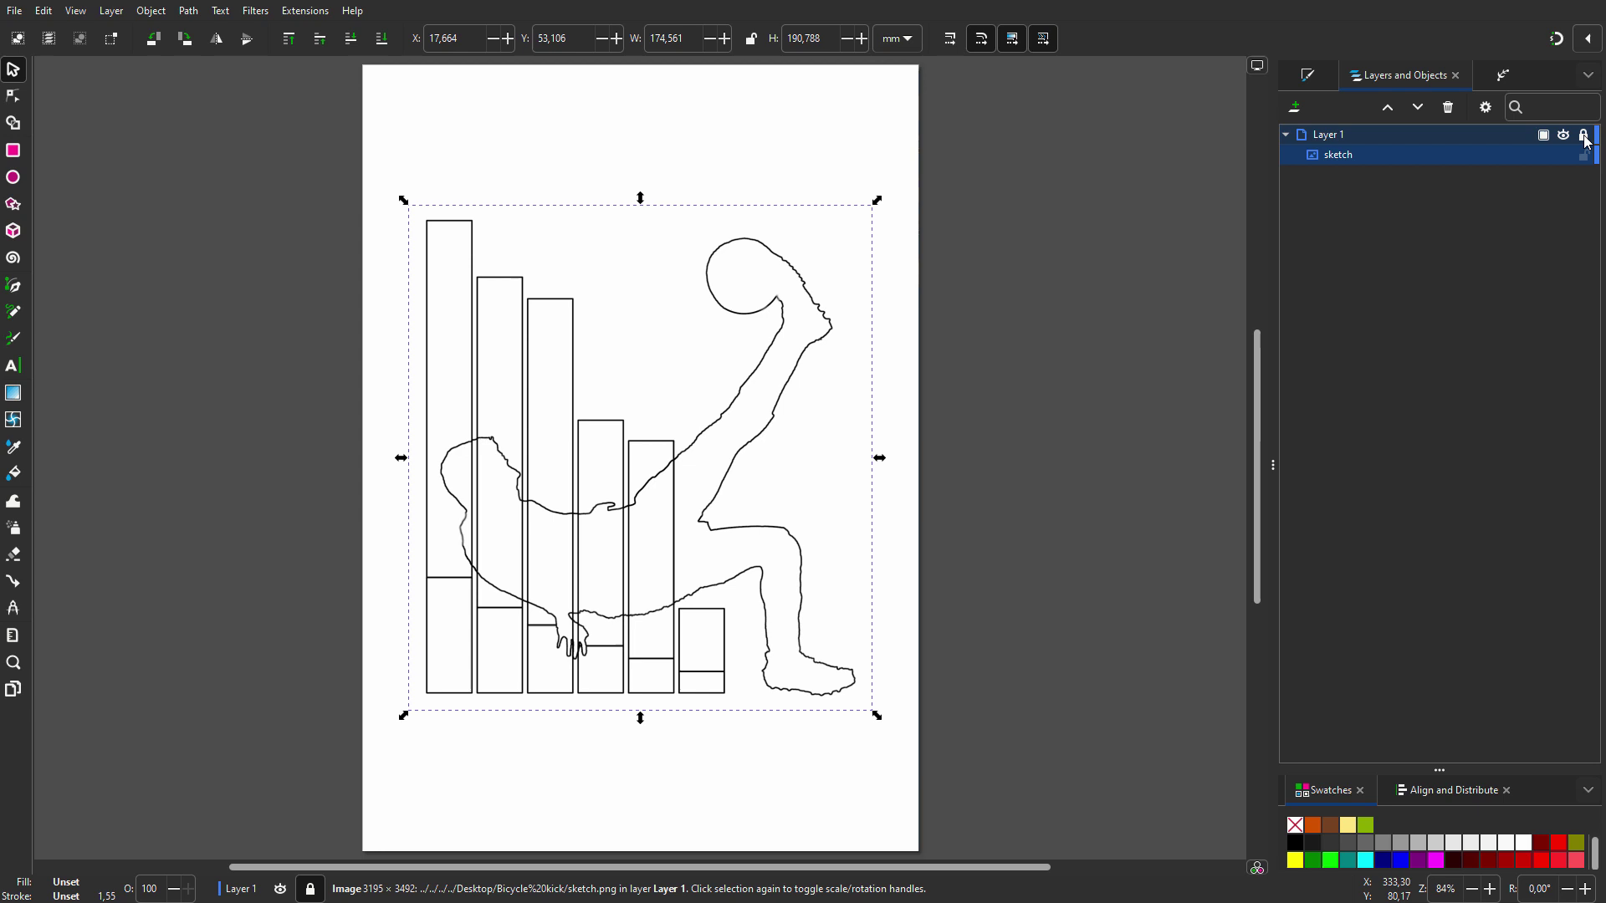
{"action": "left_click", "coordinate": [1544, 136]}
{"action": "left_click_drag", "start_coordinate": [1577, 197], "coordinate": [1482, 197]}
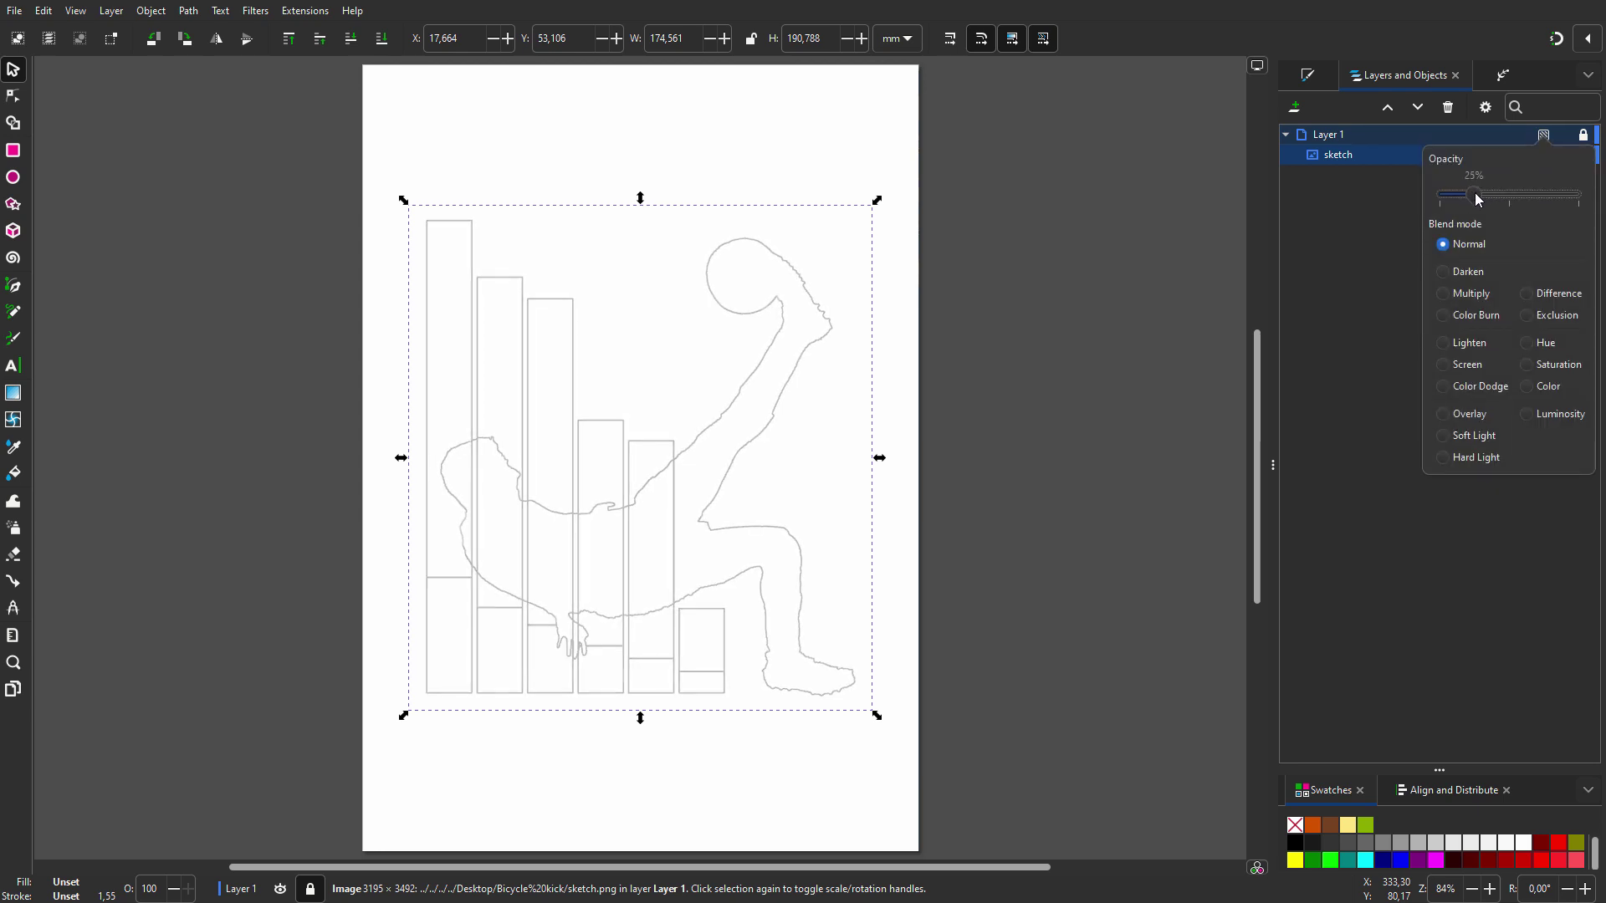
{"action": "left_click", "coordinate": [1373, 204]}
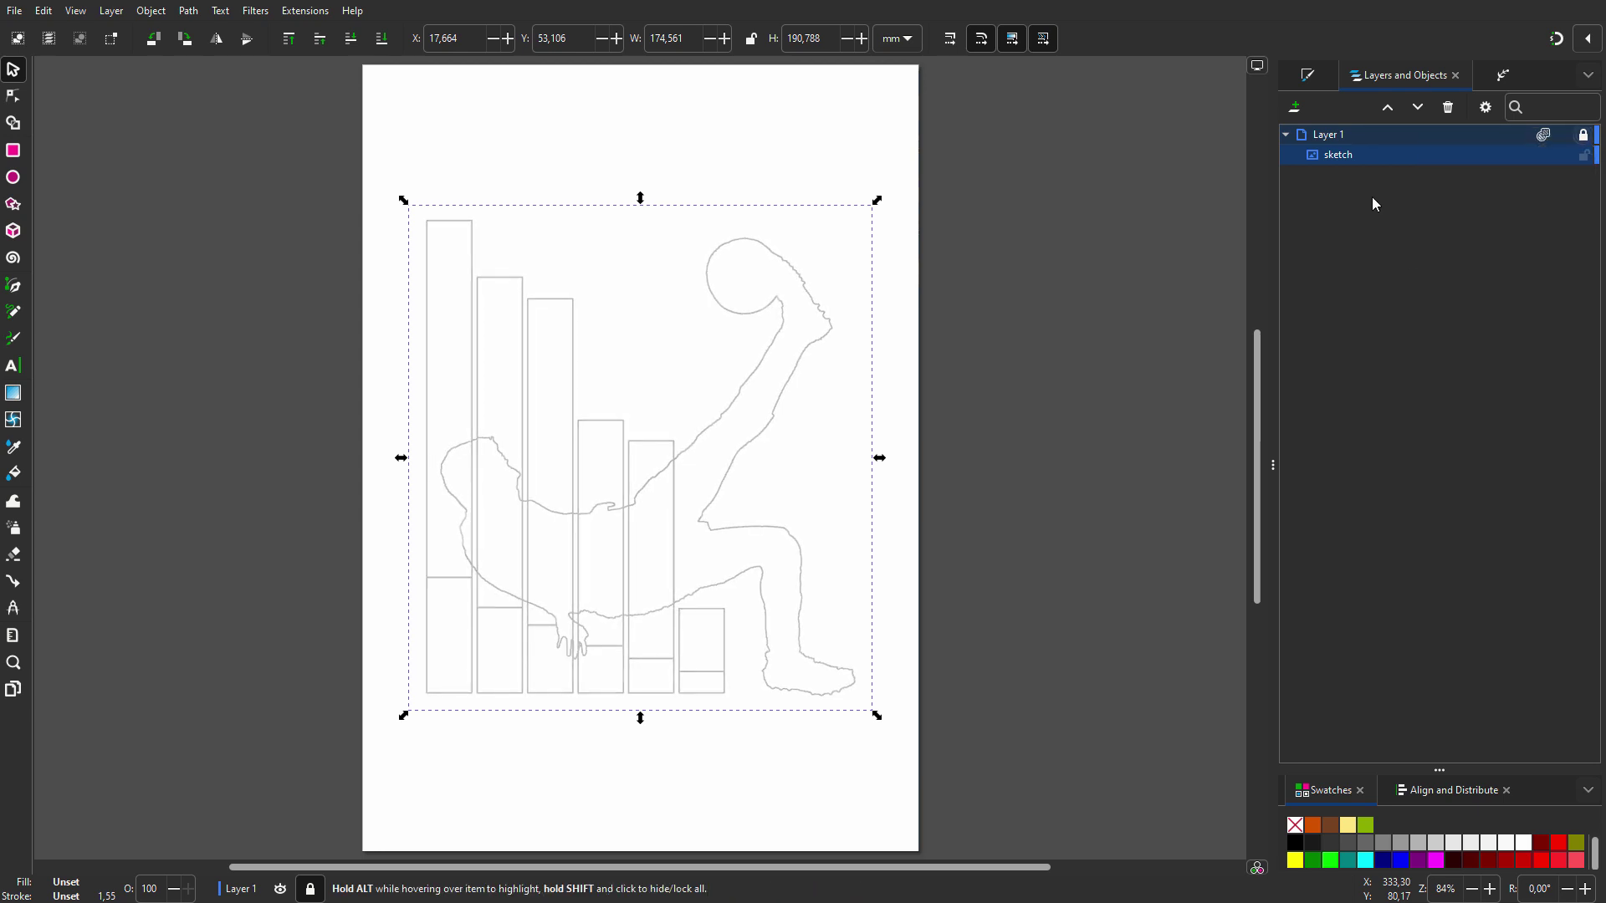
{"action": "left_click", "coordinate": [1296, 110]}
Add a 'legs' layer below the sketch and import bicycle kick.png into it.
{"action": "left_click", "coordinate": [891, 478]}
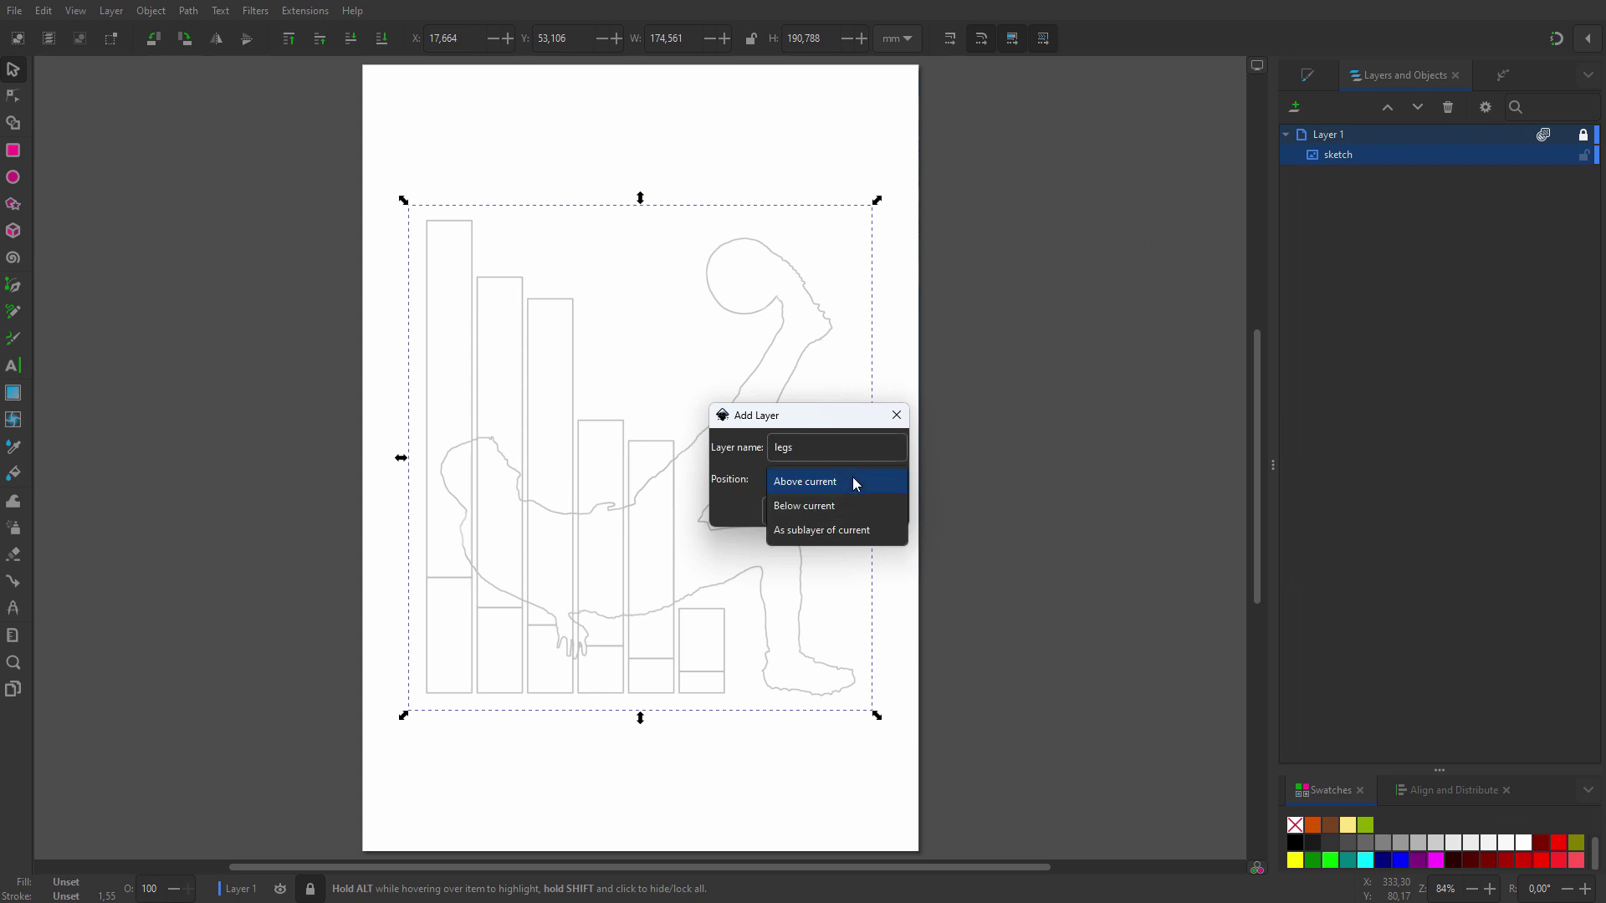
{"action": "left_click", "coordinate": [828, 500]}
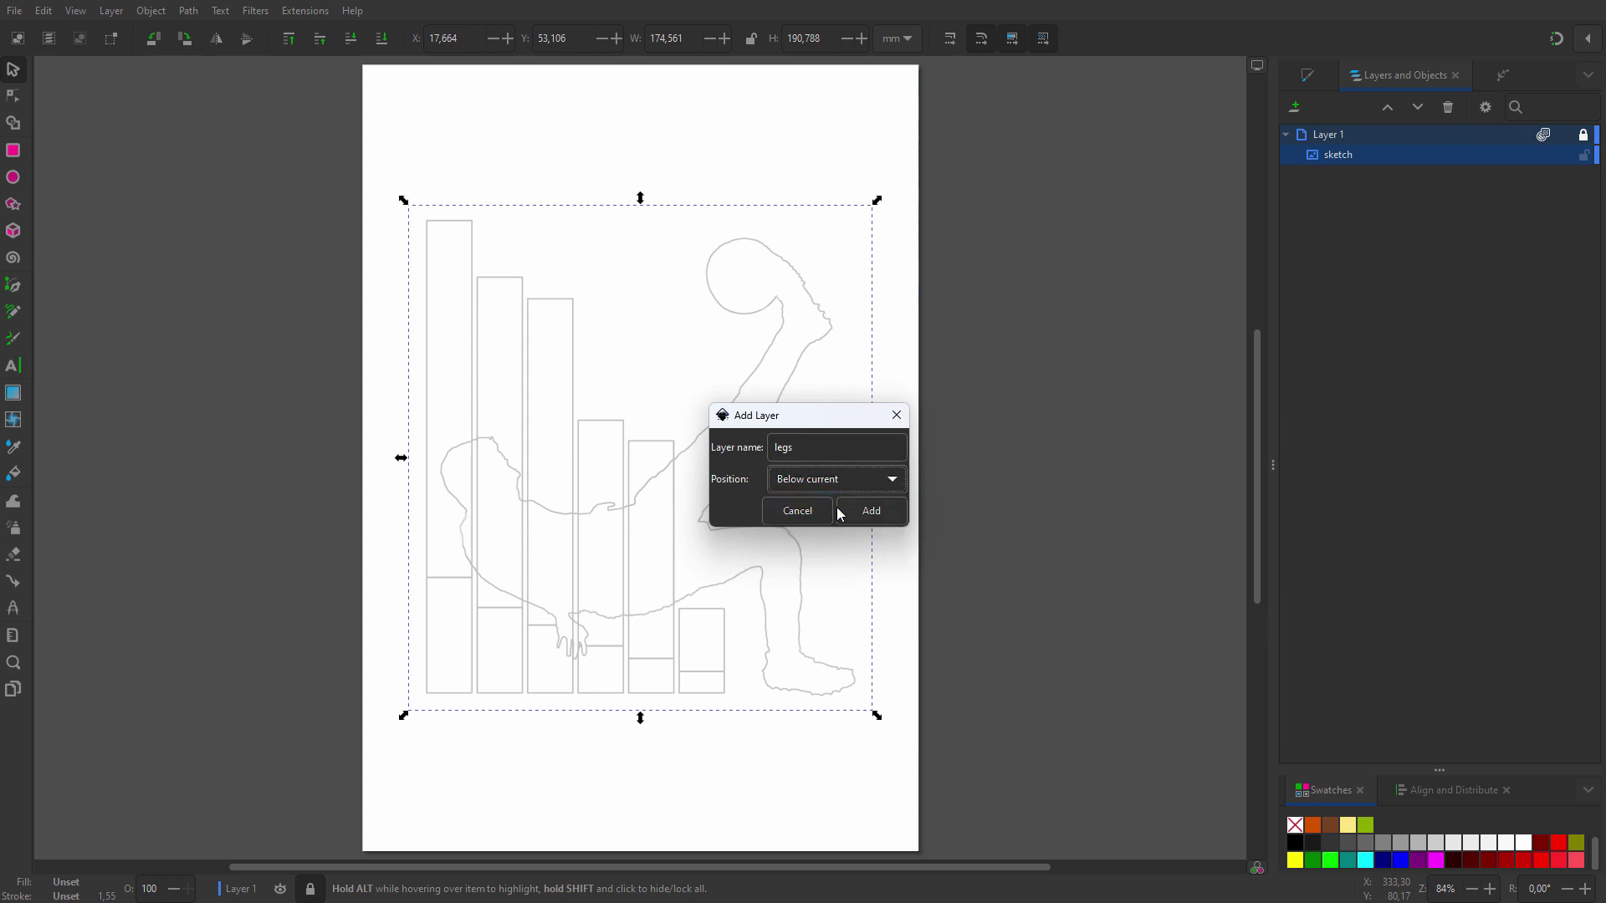
{"action": "left_click", "coordinate": [17, 12]}
{"action": "left_click", "coordinate": [56, 234]}
{"action": "double_click", "coordinate": [399, 344]}
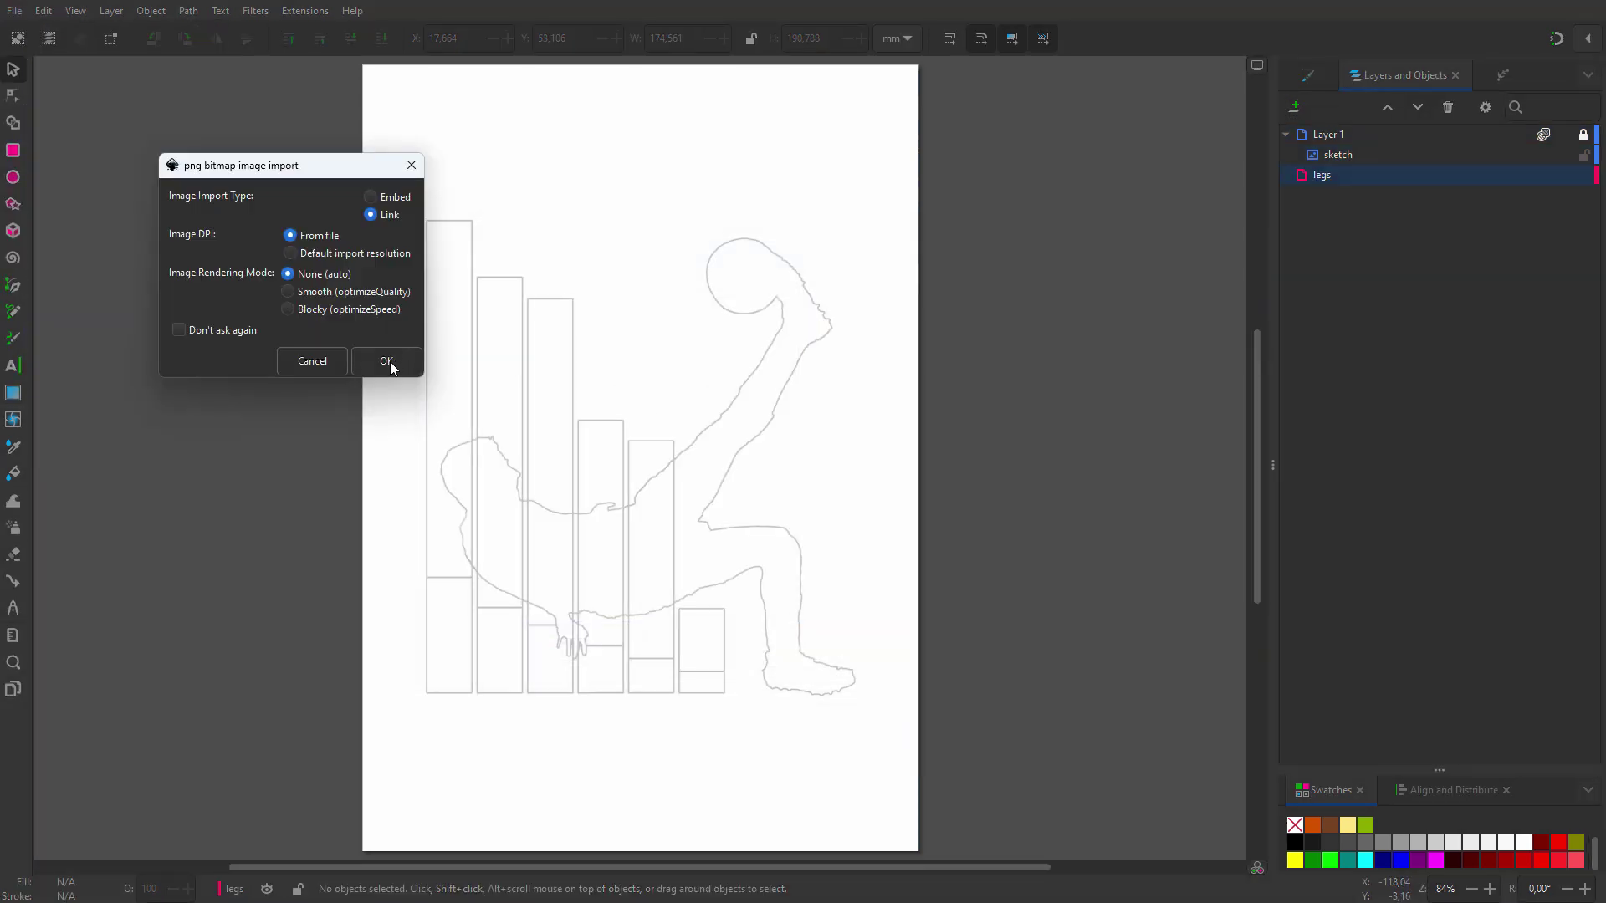
{"action": "left_click", "coordinate": [384, 361]}
Rename the photo 'bicycle kick', enlarge it across the page and nudge it right.
{"action": "double_click", "coordinate": [1342, 195]}
{"action": "type", "text": "bicycle kick"}
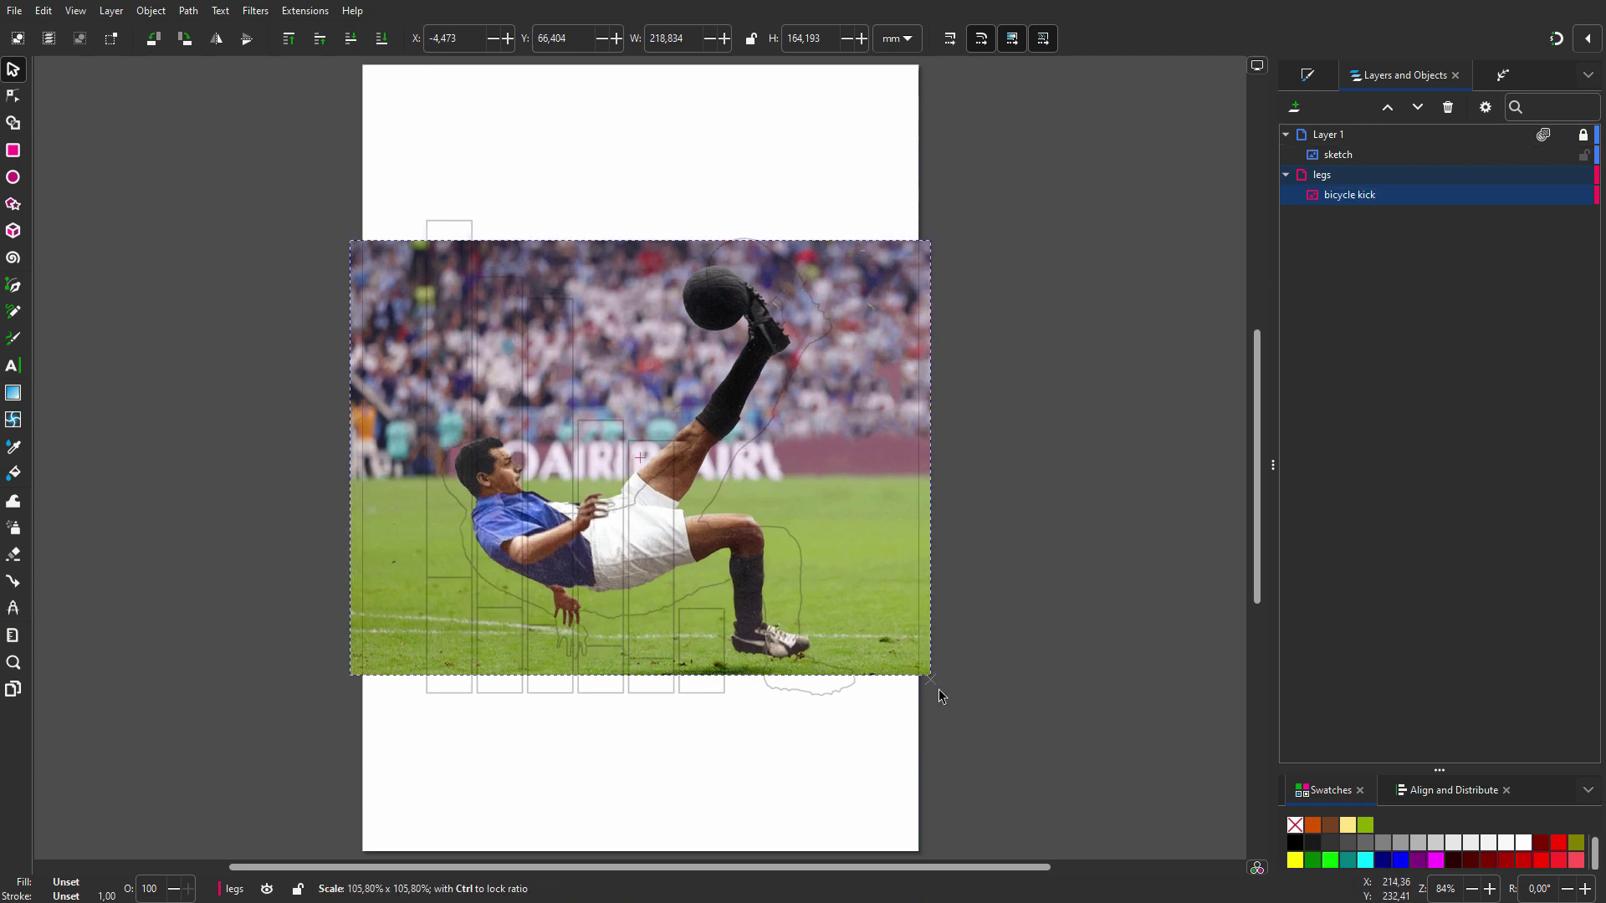
{"action": "left_click_drag", "start_coordinate": [923, 668], "coordinate": [991, 761]}
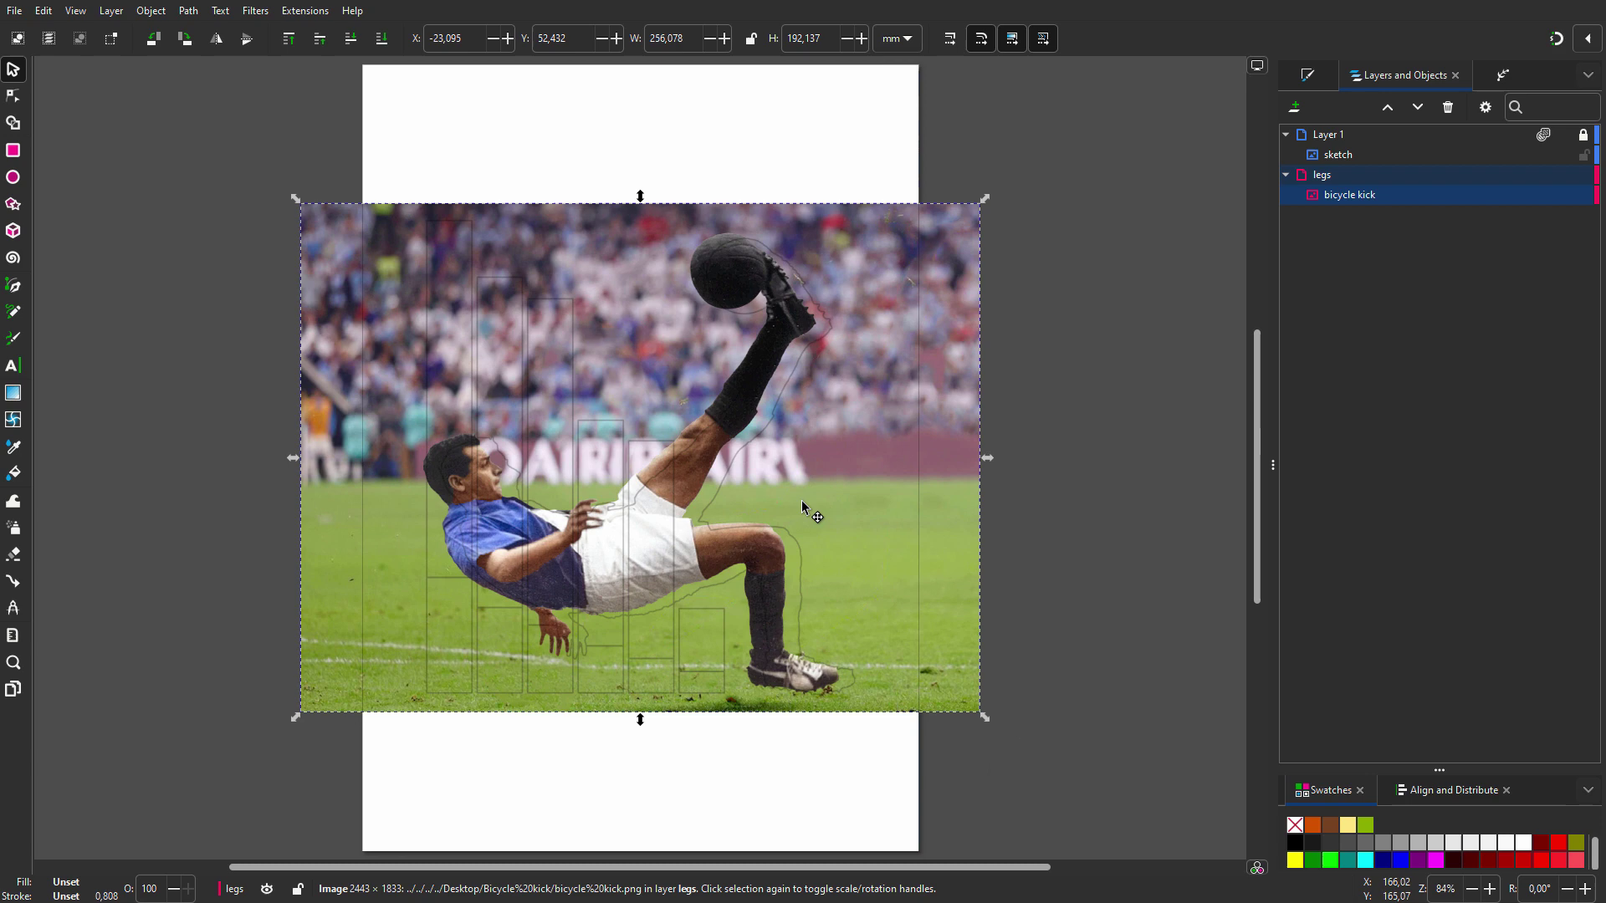
{"action": "left_click_drag", "start_coordinate": [802, 500], "coordinate": [822, 504]}
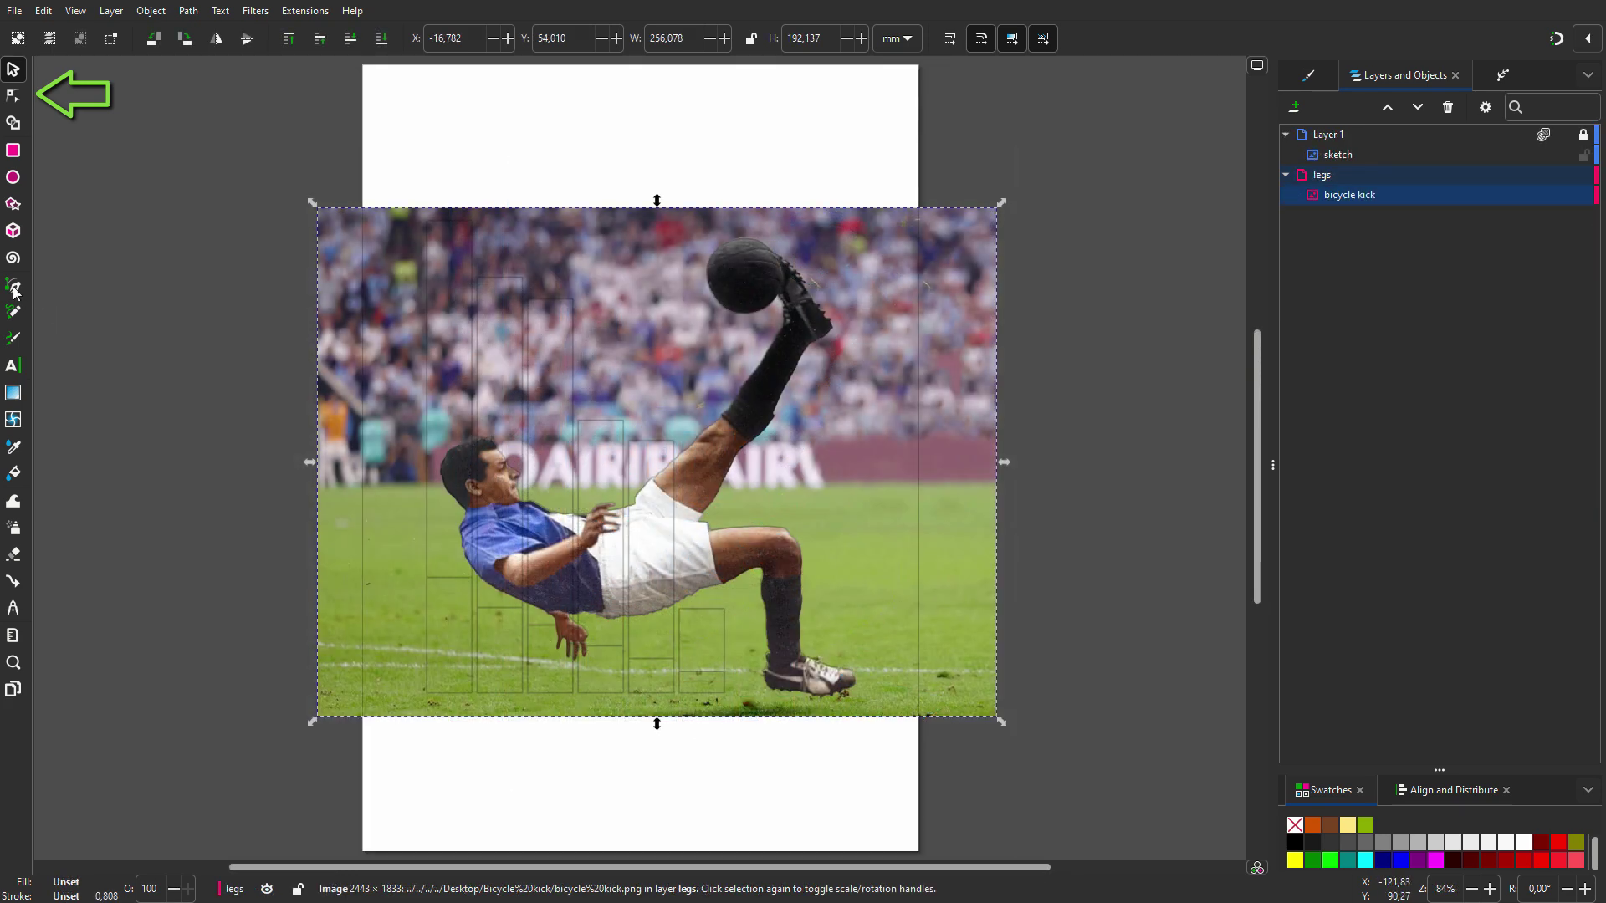
{"action": "scroll", "coordinate": [670, 499], "scroll_direction": "up", "scroll_amount": 2}
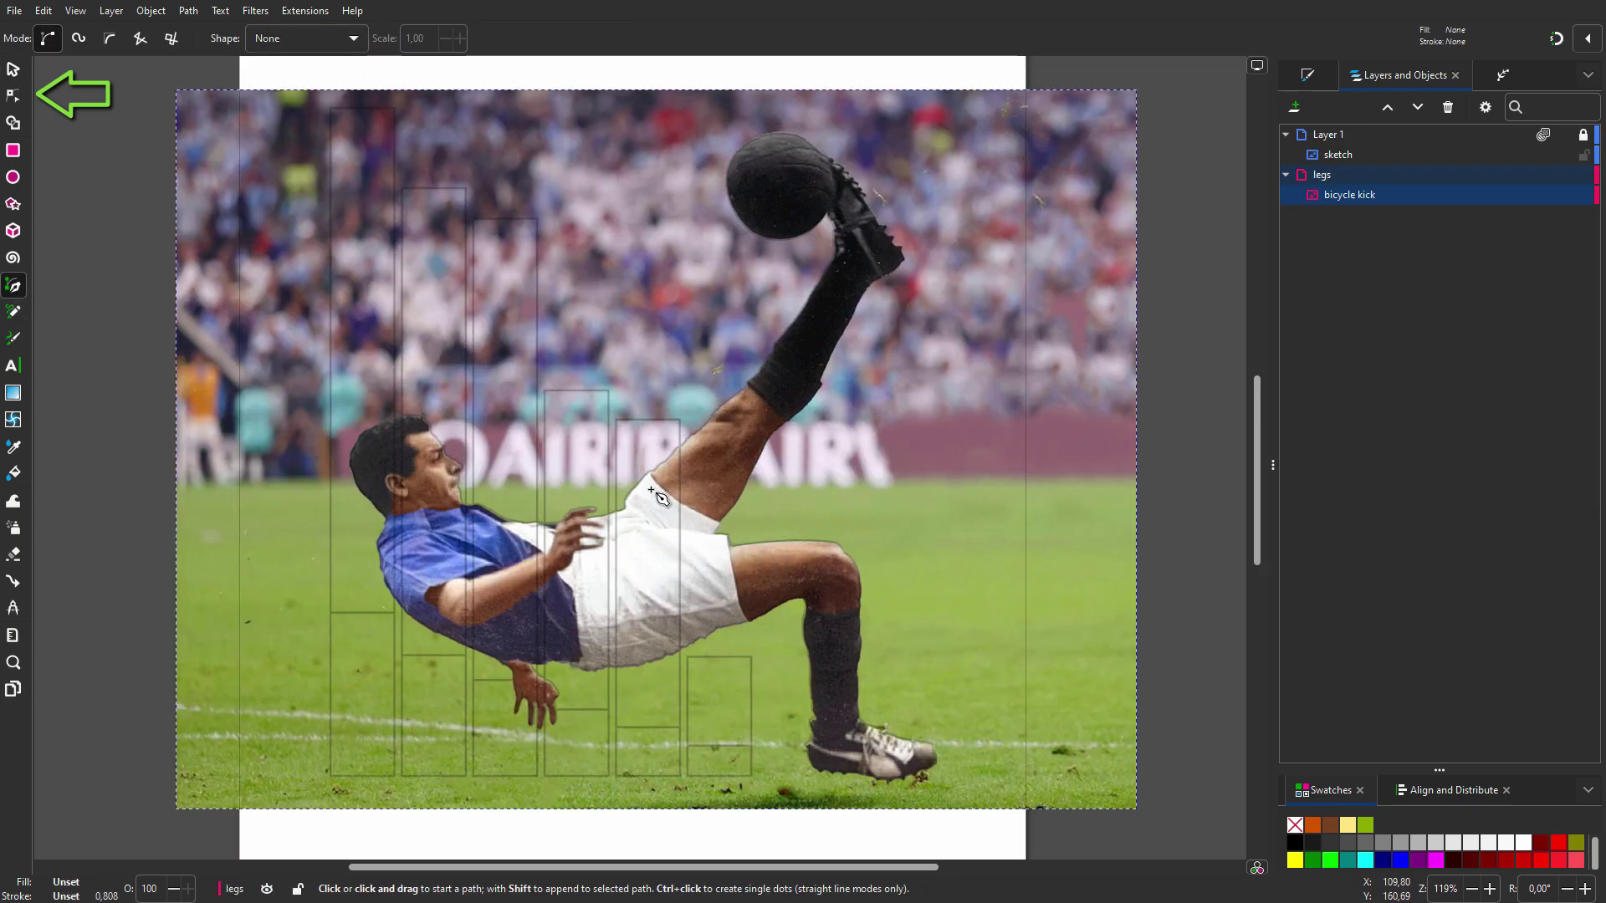
{"action": "scroll", "coordinate": [670, 500], "scroll_direction": "up", "scroll_amount": 2}
{"action": "scroll", "coordinate": [670, 500], "scroll_direction": "up", "scroll_amount": 2}
{"action": "scroll", "coordinate": [670, 500], "scroll_direction": "up", "scroll_amount": 1}
{"action": "scroll", "coordinate": [661, 466], "scroll_direction": "up", "scroll_amount": 1}
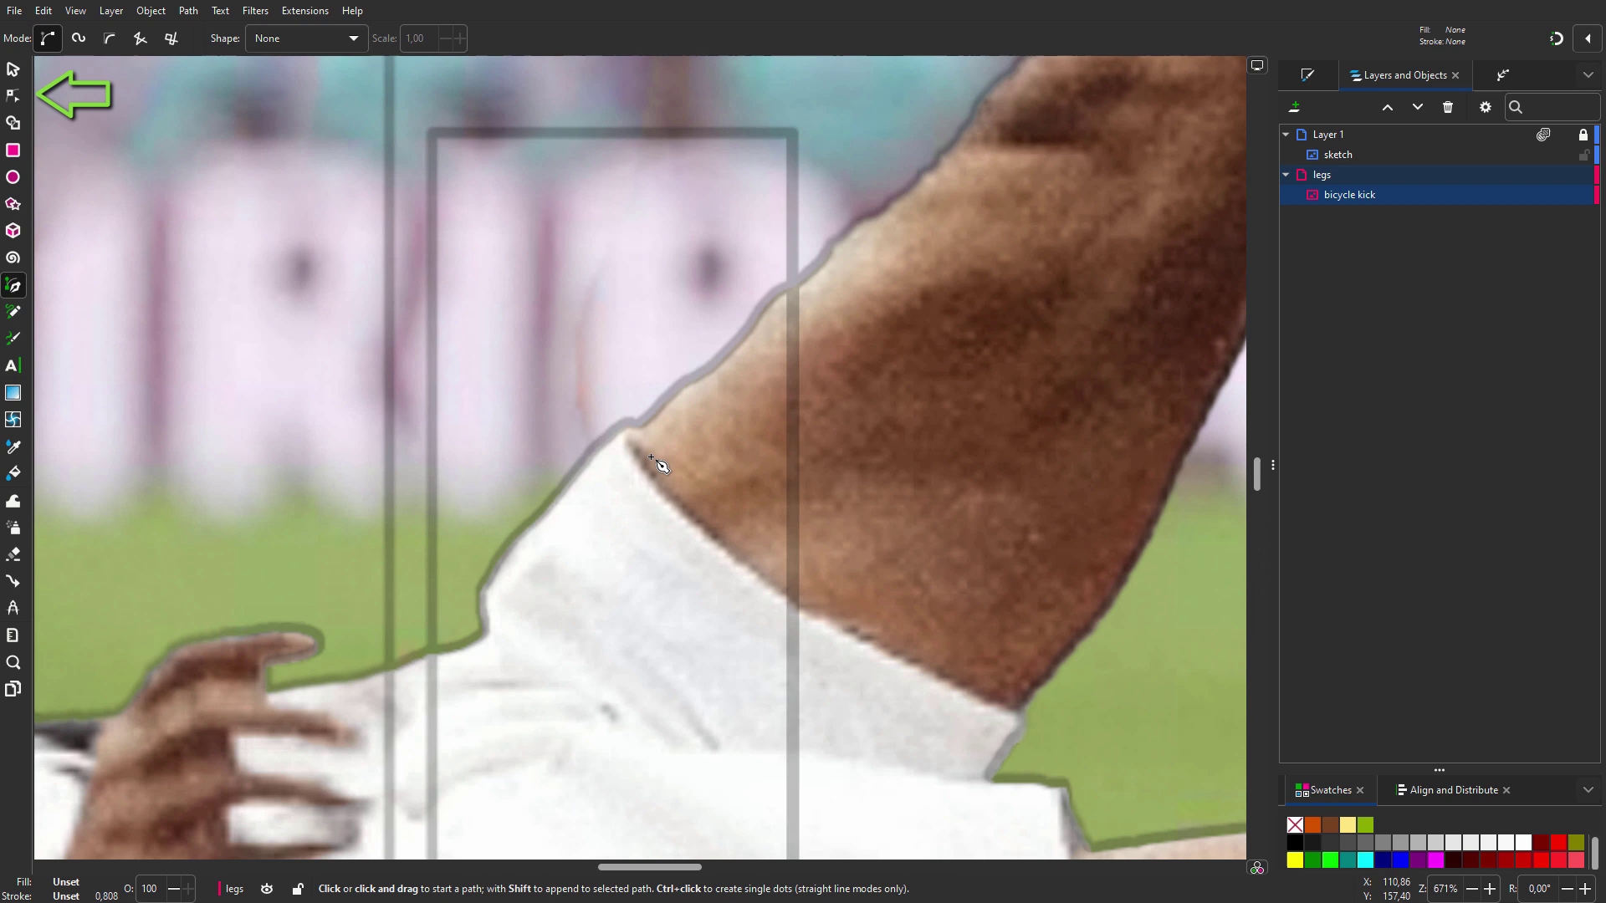
Hide the sketch and start the Pen outline at the shorts, tracing up the raised leg.
{"action": "left_click", "coordinate": [1564, 134]}
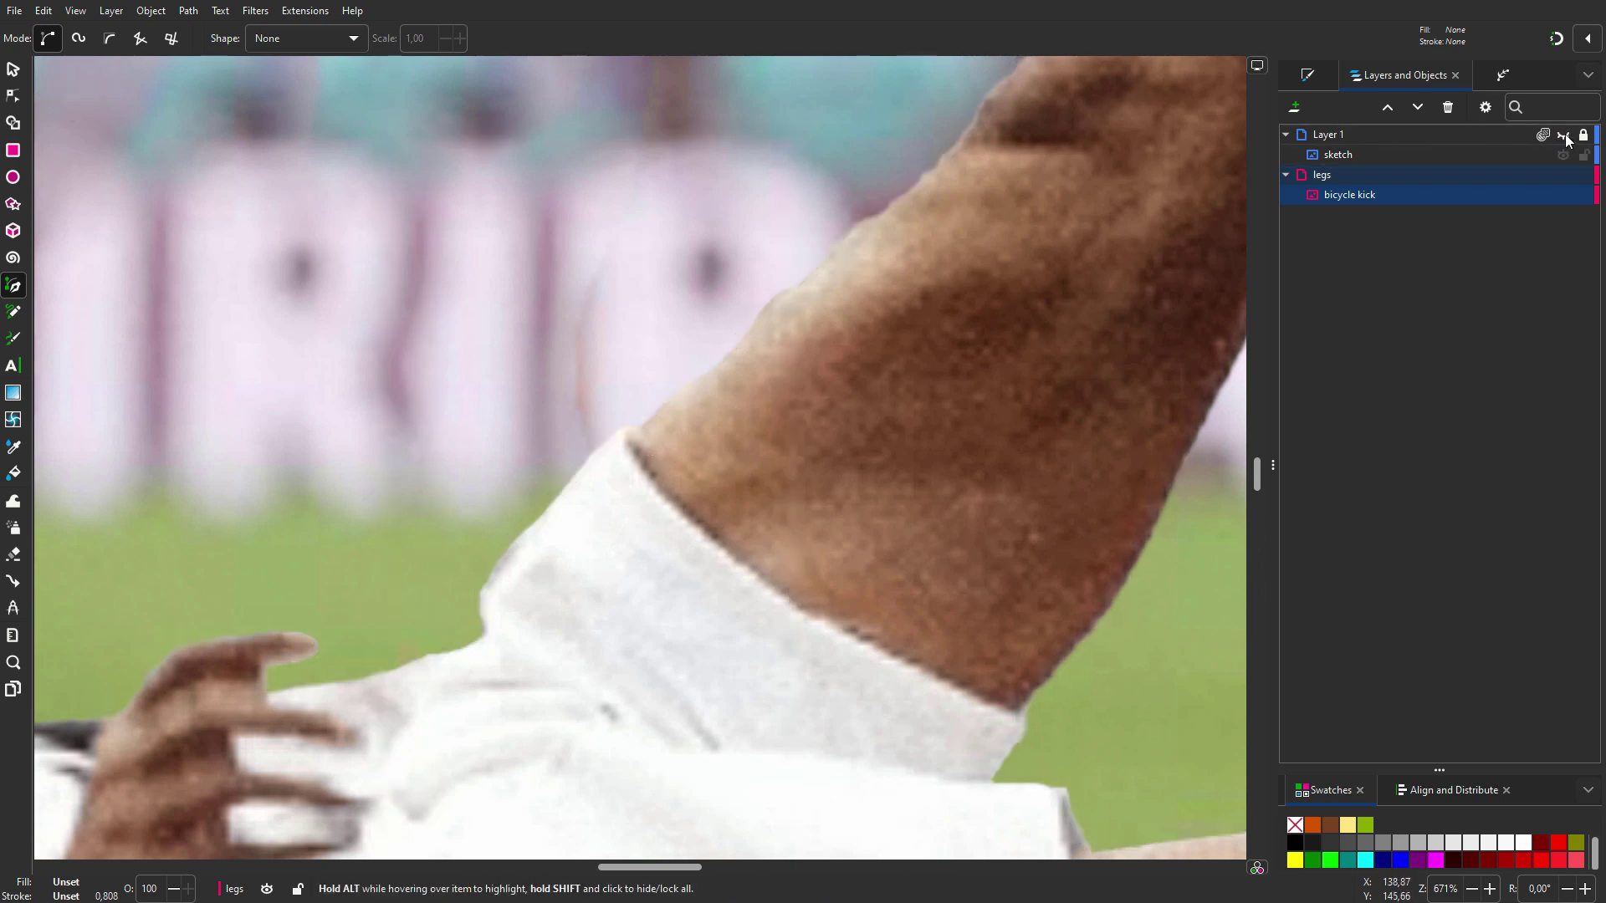
{"action": "left_click", "coordinate": [553, 502]}
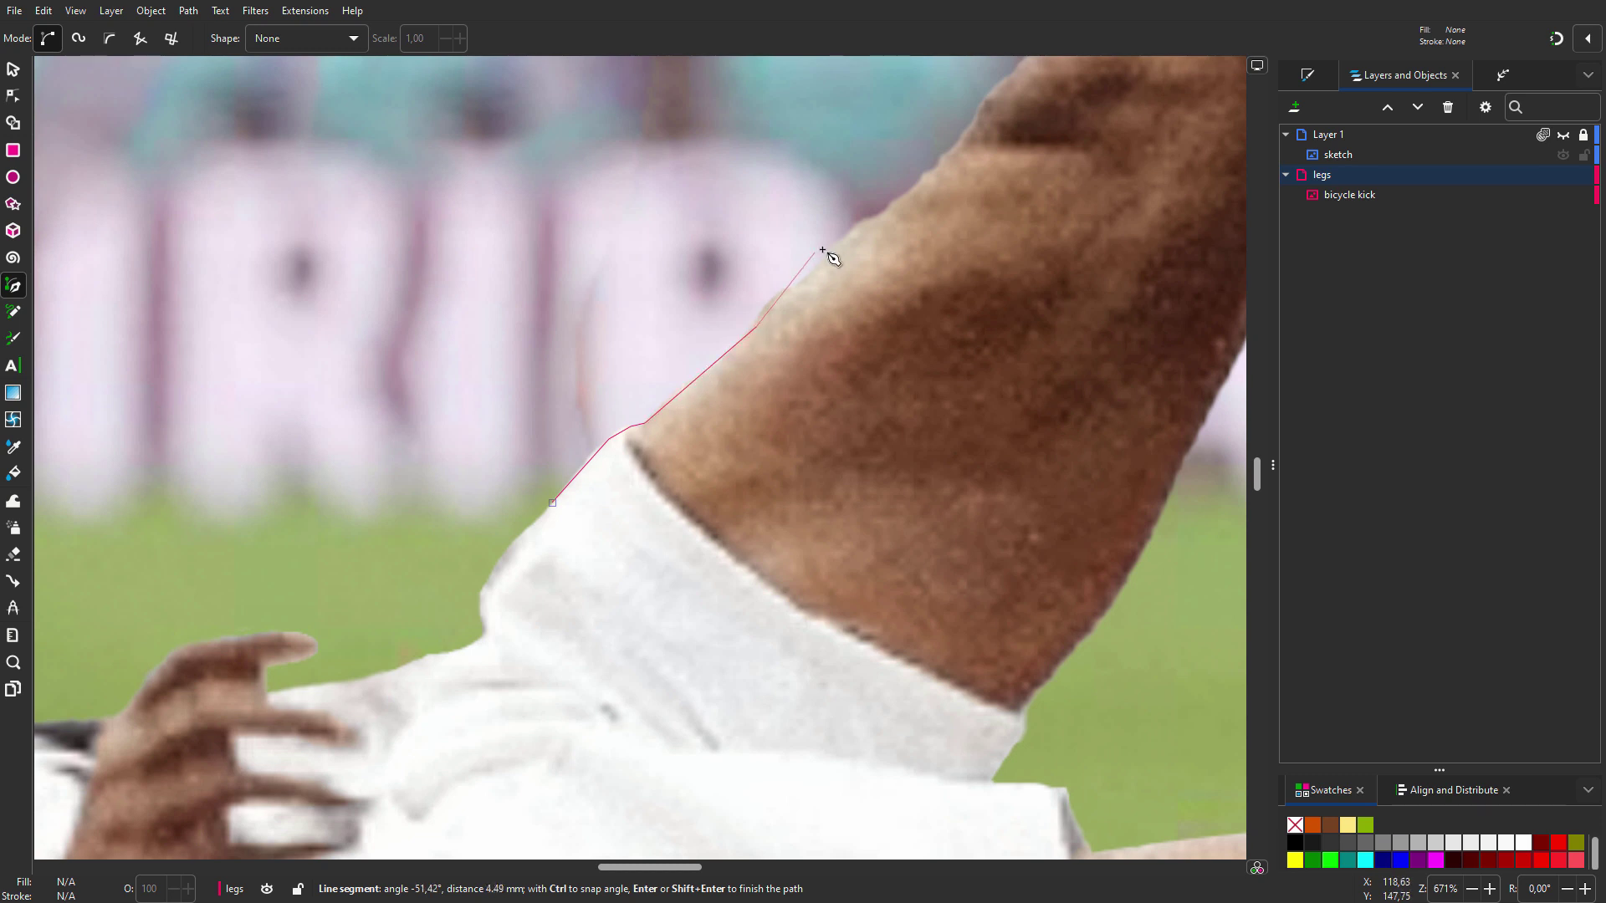
{"action": "left_click_drag", "start_coordinate": [891, 231], "coordinate": [608, 487]}
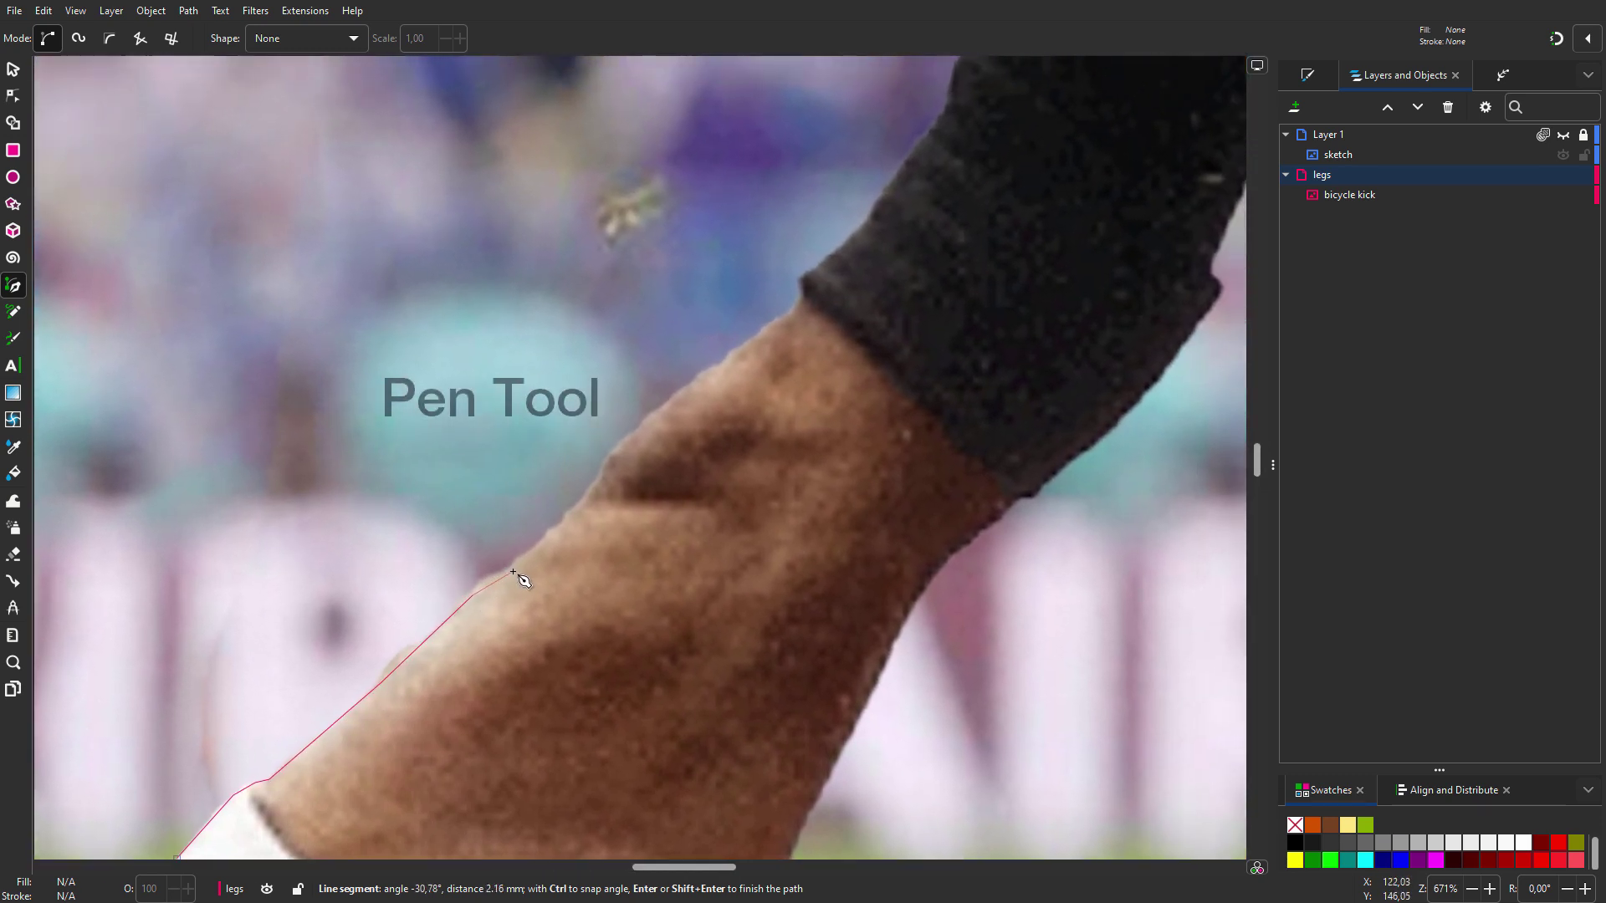
{"action": "left_click", "coordinate": [608, 487]}
{"action": "left_click", "coordinate": [652, 421]}
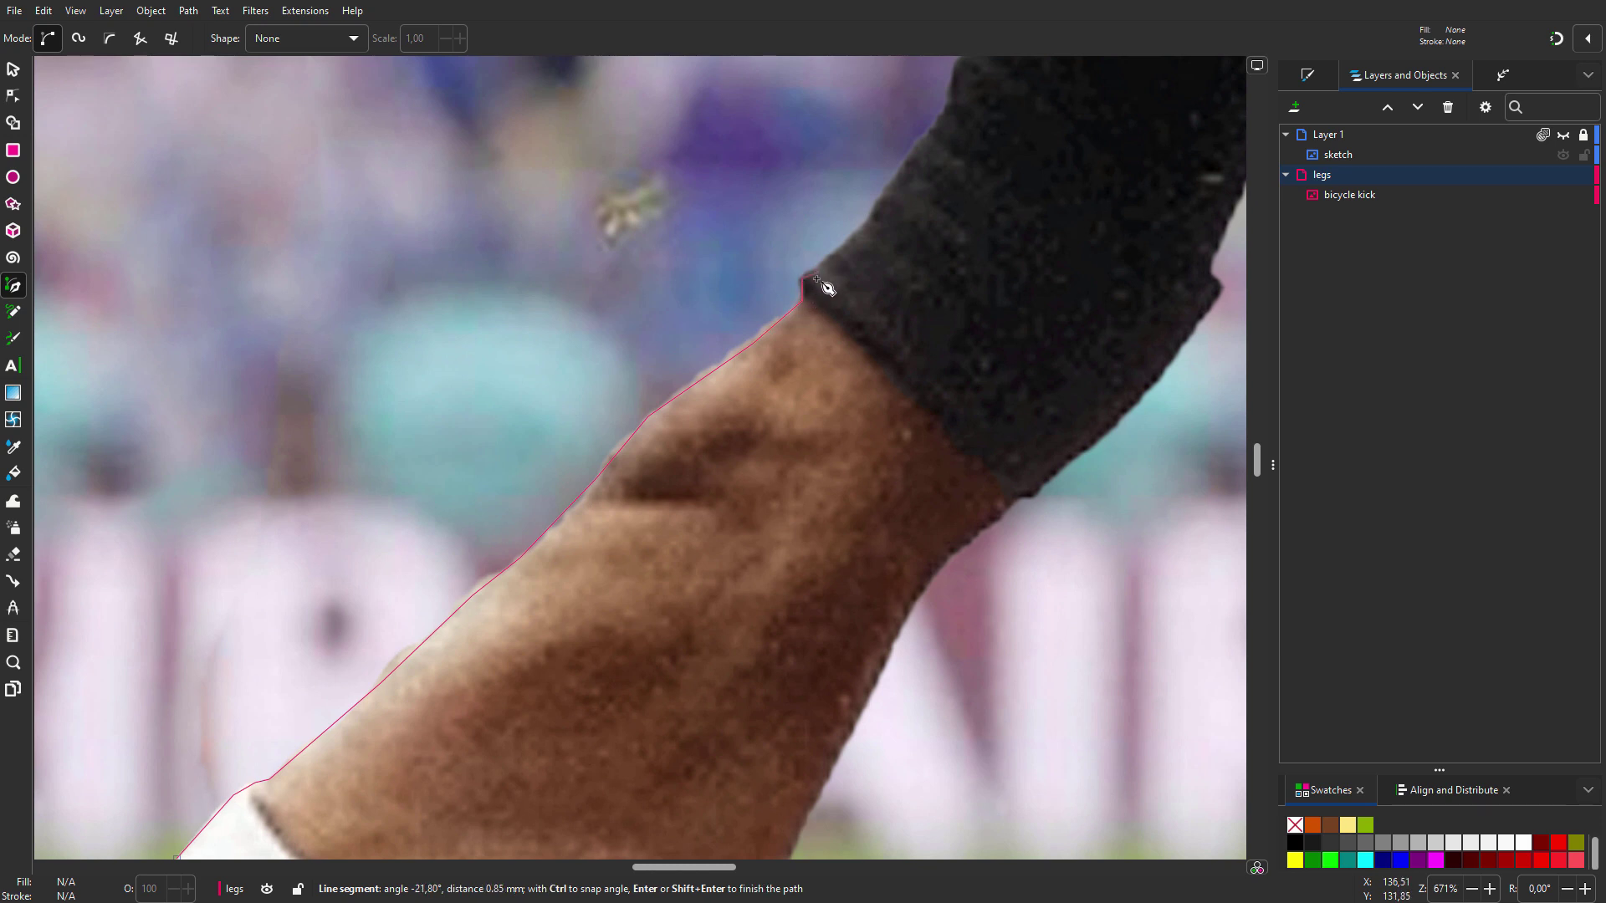
{"action": "left_click_drag", "start_coordinate": [827, 289], "coordinate": [451, 675]}
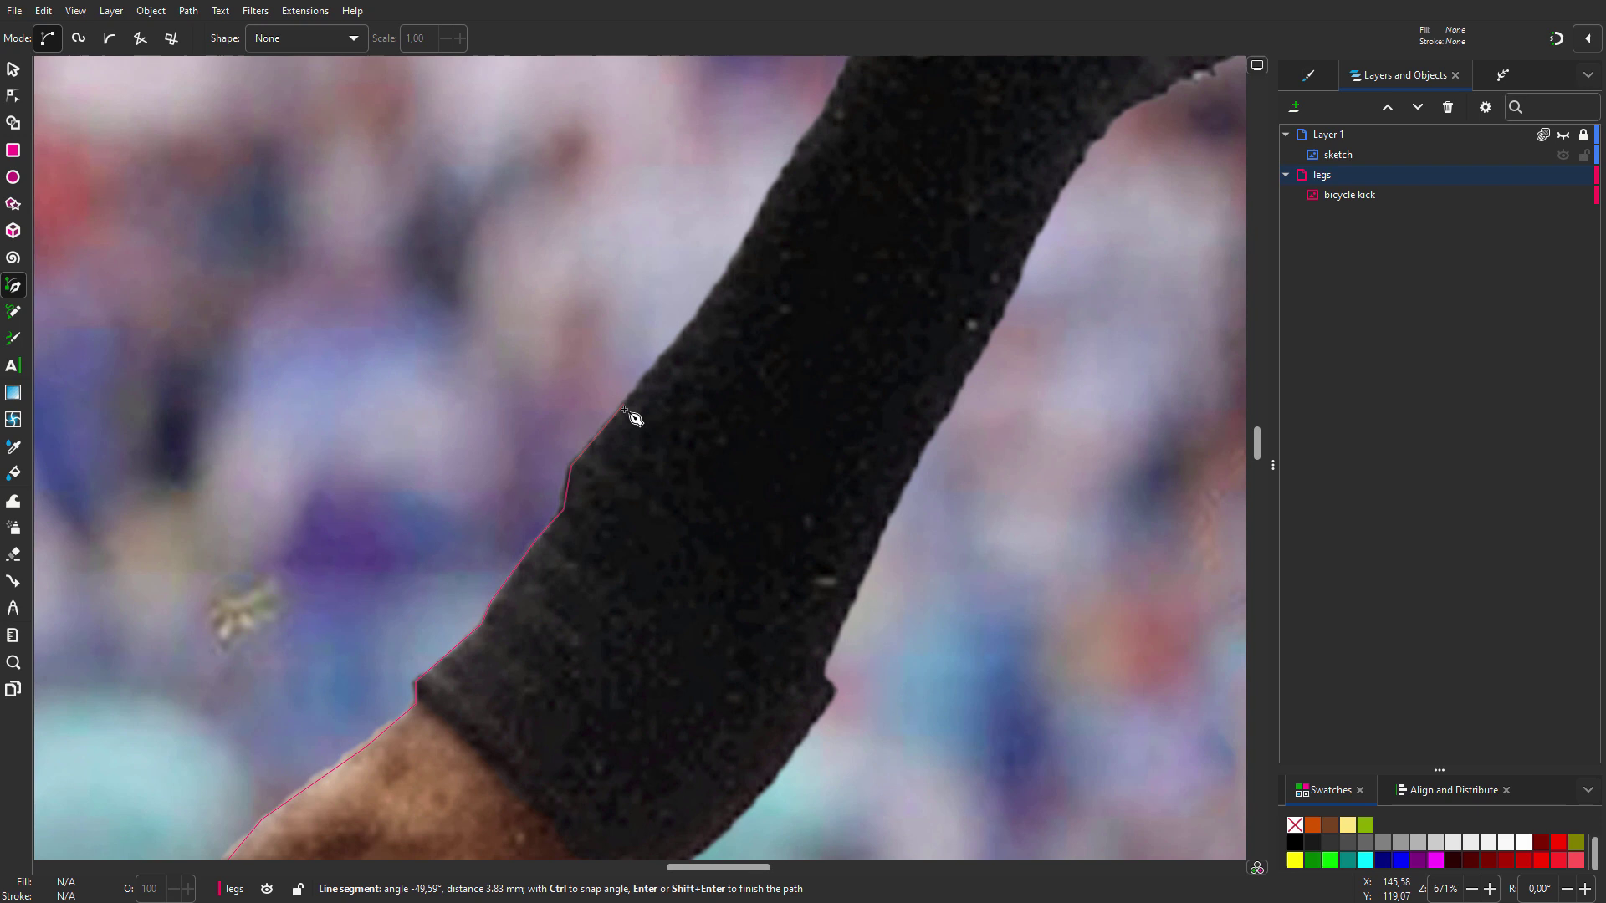
{"action": "left_click_drag", "start_coordinate": [633, 418], "coordinate": [489, 570]}
{"action": "left_click_drag", "start_coordinate": [564, 490], "coordinate": [471, 677]}
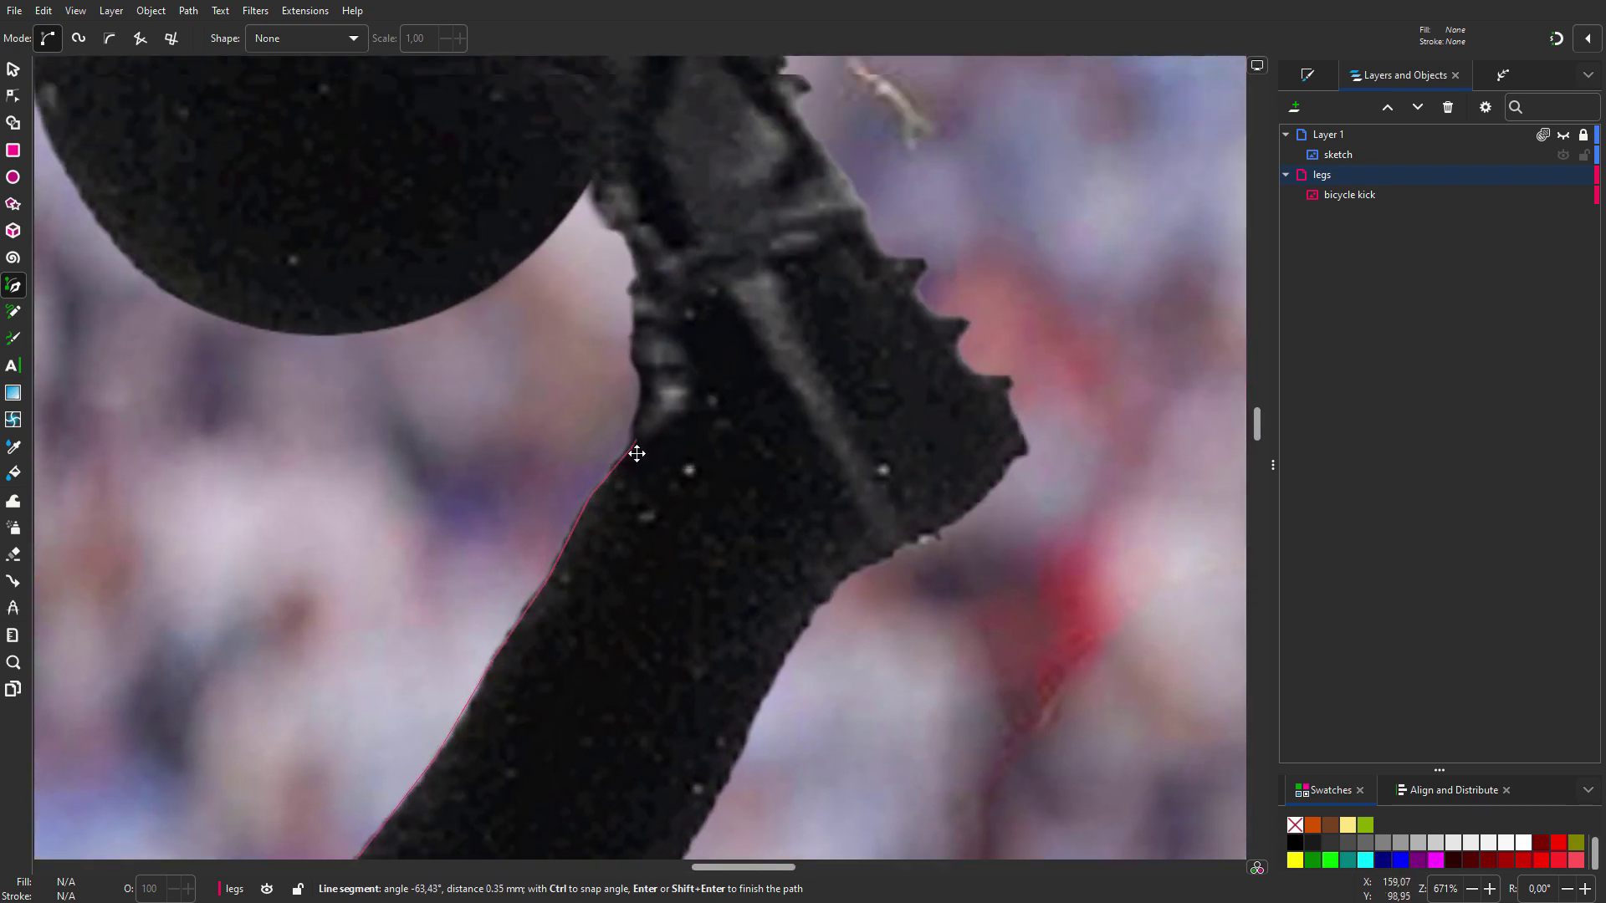
{"action": "left_click_drag", "start_coordinate": [645, 409], "coordinate": [633, 552]}
Trace the outline along the sock and boot and around the ball.
{"action": "left_click", "coordinate": [631, 525]}
{"action": "left_click", "coordinate": [624, 495]}
{"action": "left_click", "coordinate": [626, 454]}
{"action": "left_click", "coordinate": [630, 434]}
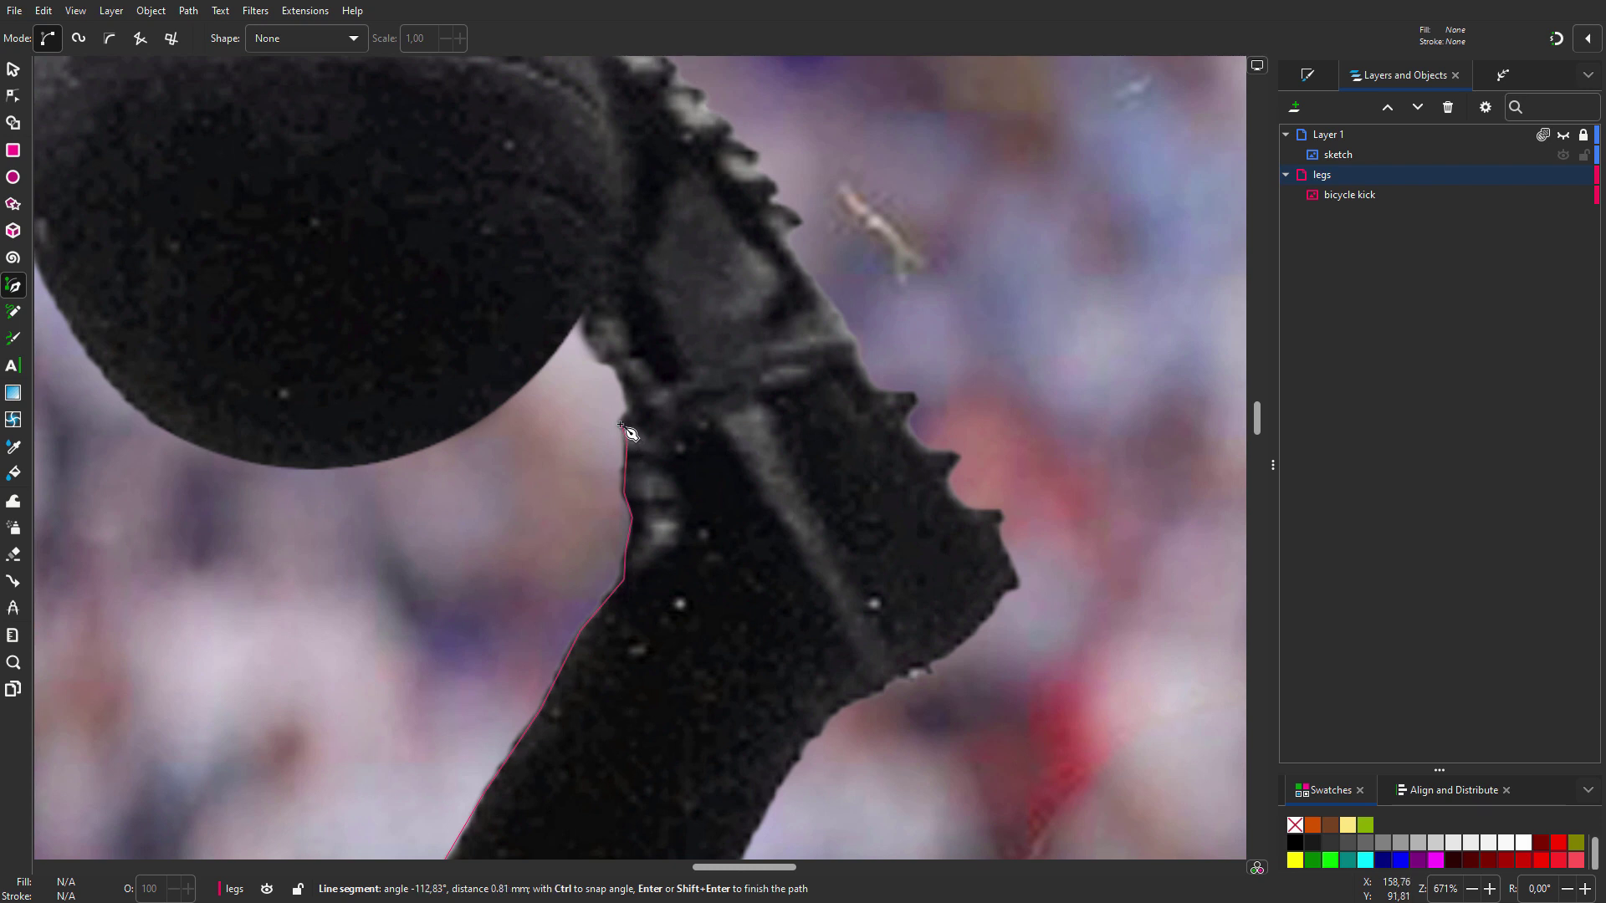
{"action": "left_click_drag", "start_coordinate": [635, 440], "coordinate": [756, 602]}
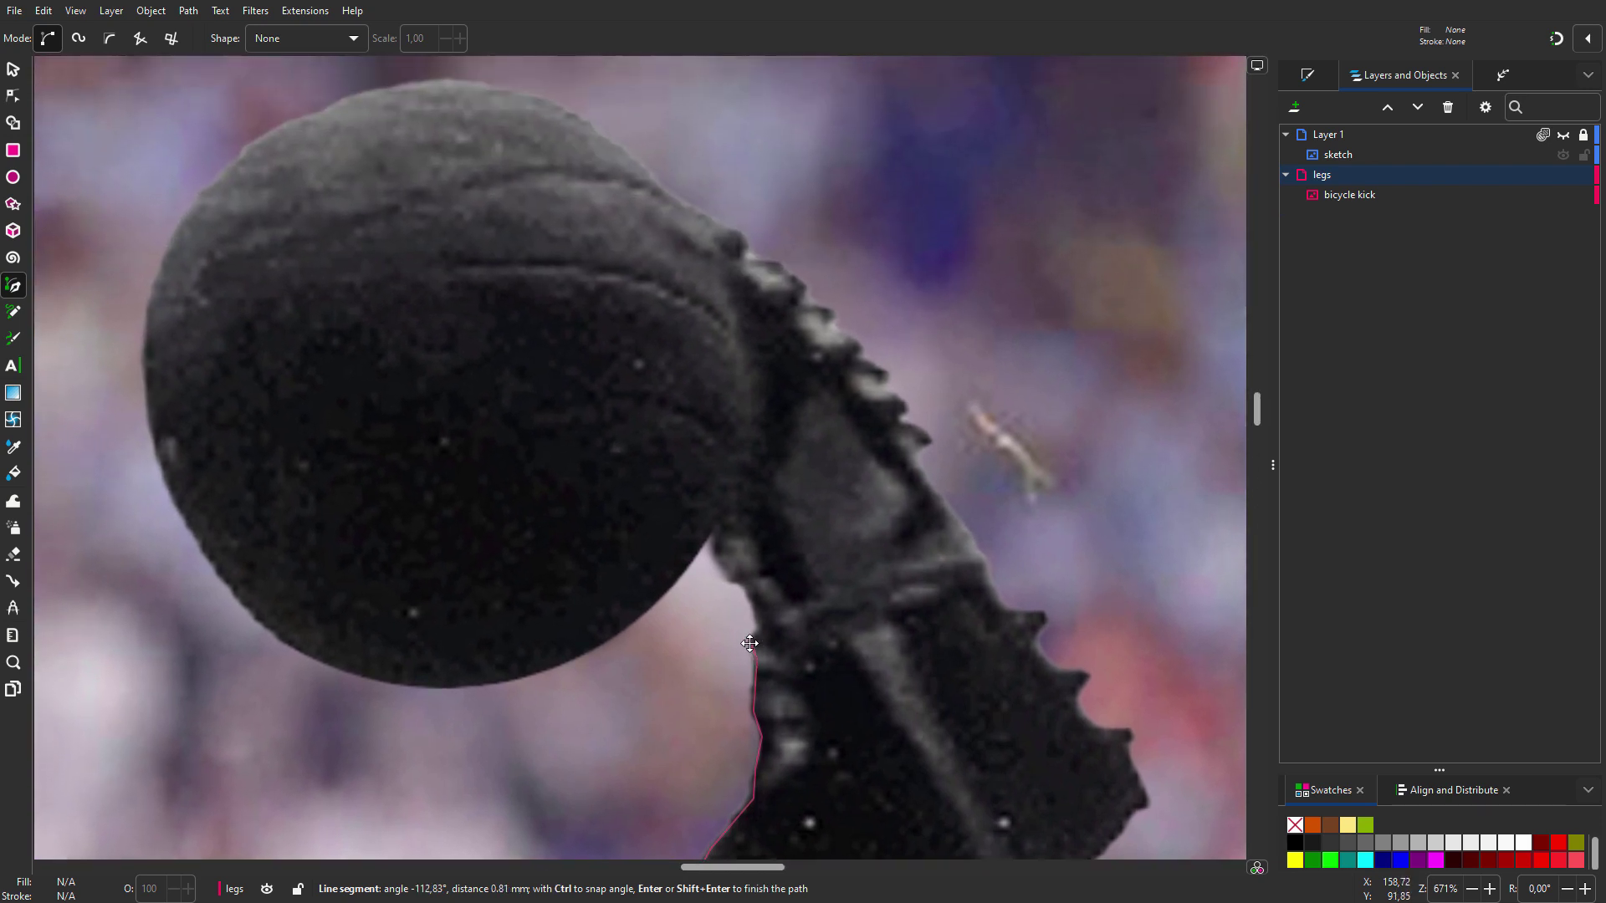
{"action": "left_click", "coordinate": [713, 538]}
{"action": "left_click", "coordinate": [428, 688]}
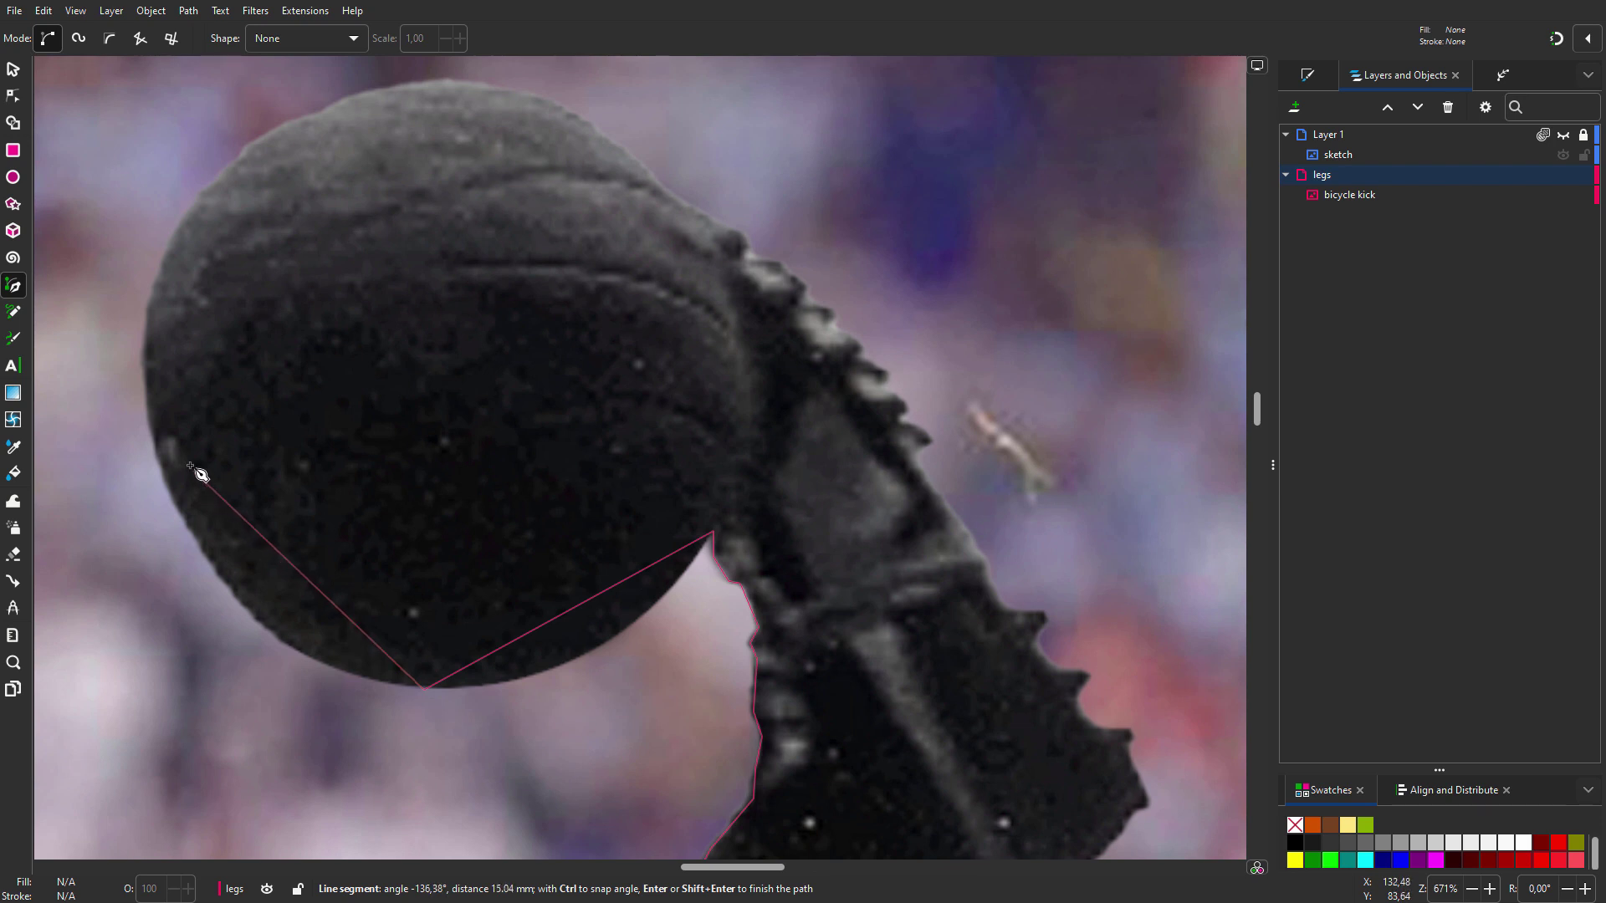
{"action": "left_click", "coordinate": [146, 363]}
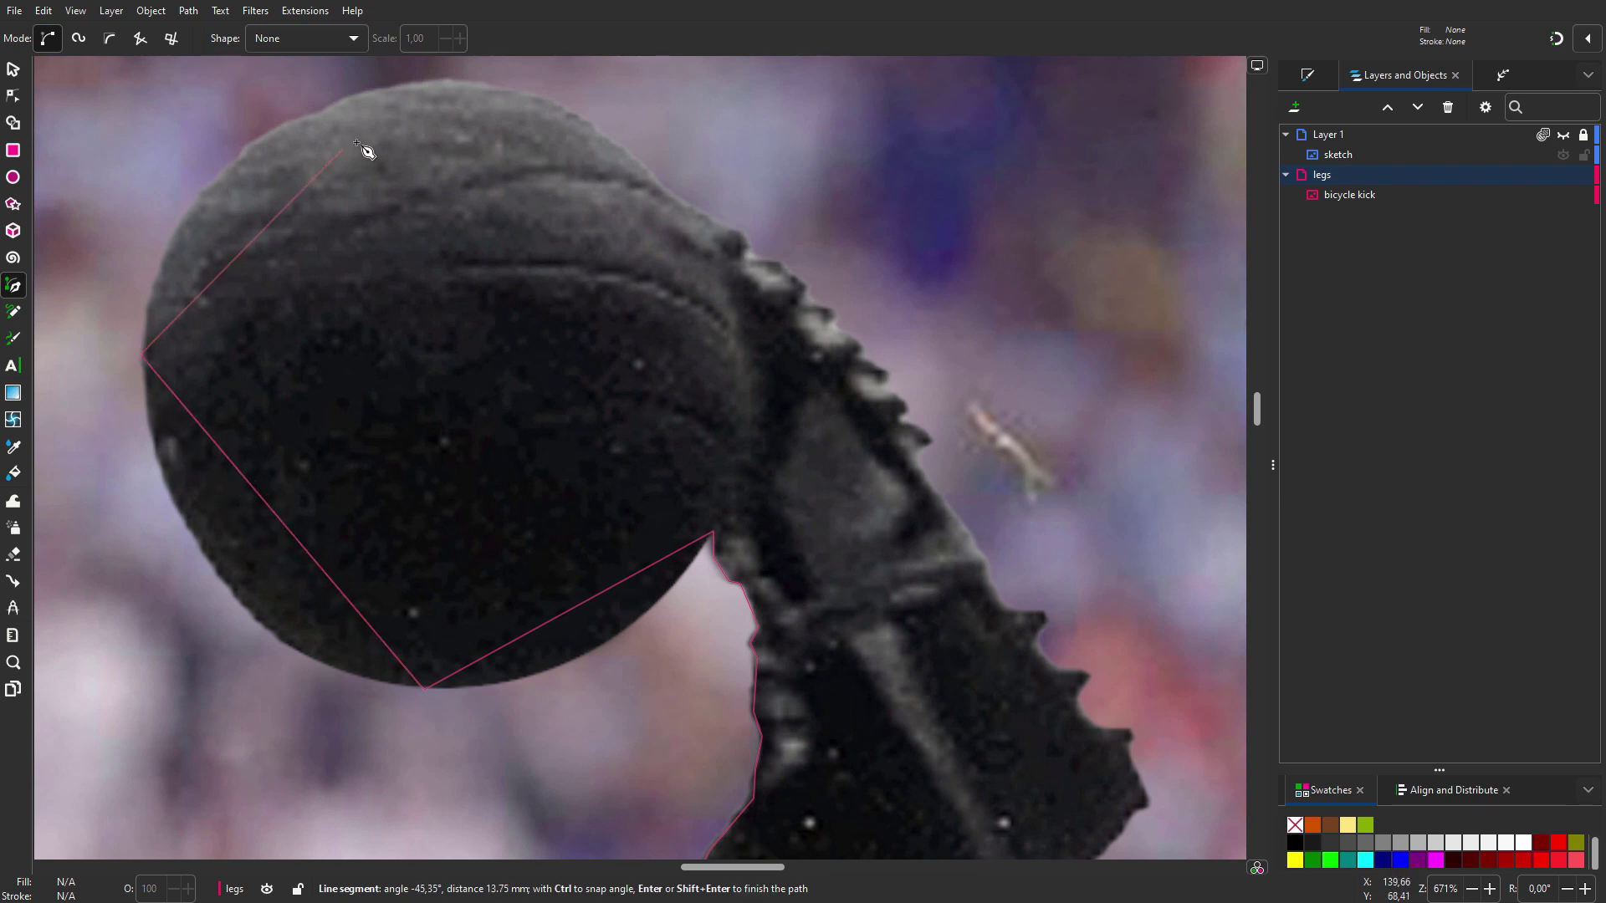
{"action": "left_click", "coordinate": [455, 85]}
{"action": "left_click", "coordinate": [674, 198]}
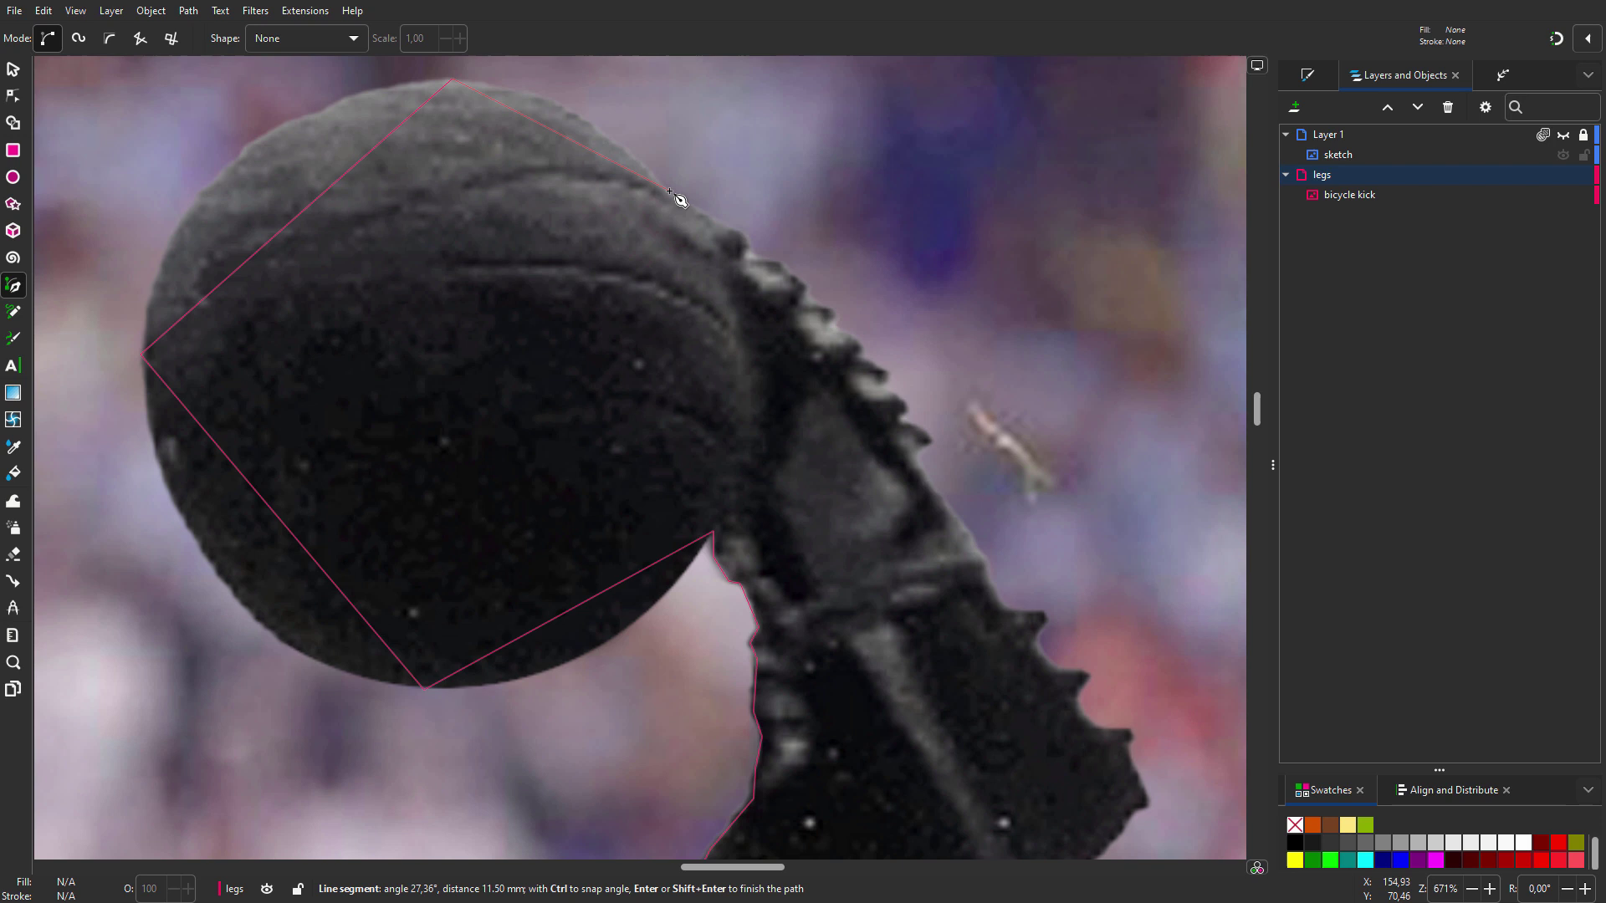
{"action": "scroll", "coordinate": [676, 198], "scroll_direction": "up", "scroll_amount": 3}
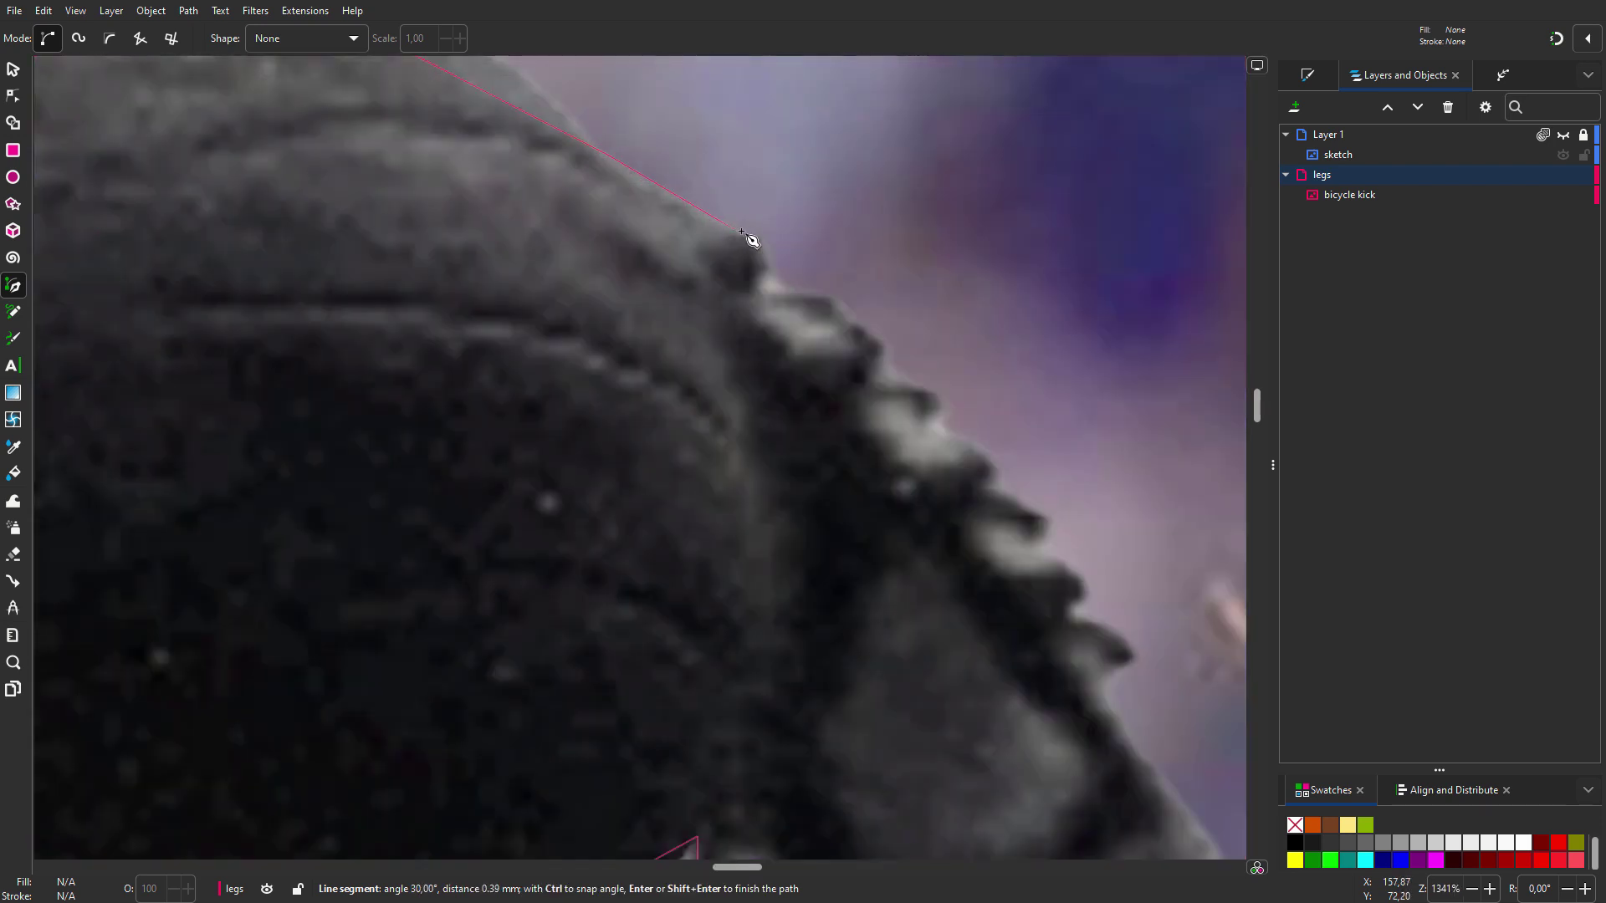
Continue the outline along the leg and the jagged sock edge.
{"action": "left_click", "coordinate": [888, 343]}
{"action": "left_click", "coordinate": [949, 404]}
{"action": "left_click", "coordinate": [1004, 462]}
{"action": "middle_click", "coordinate": [1144, 657]}
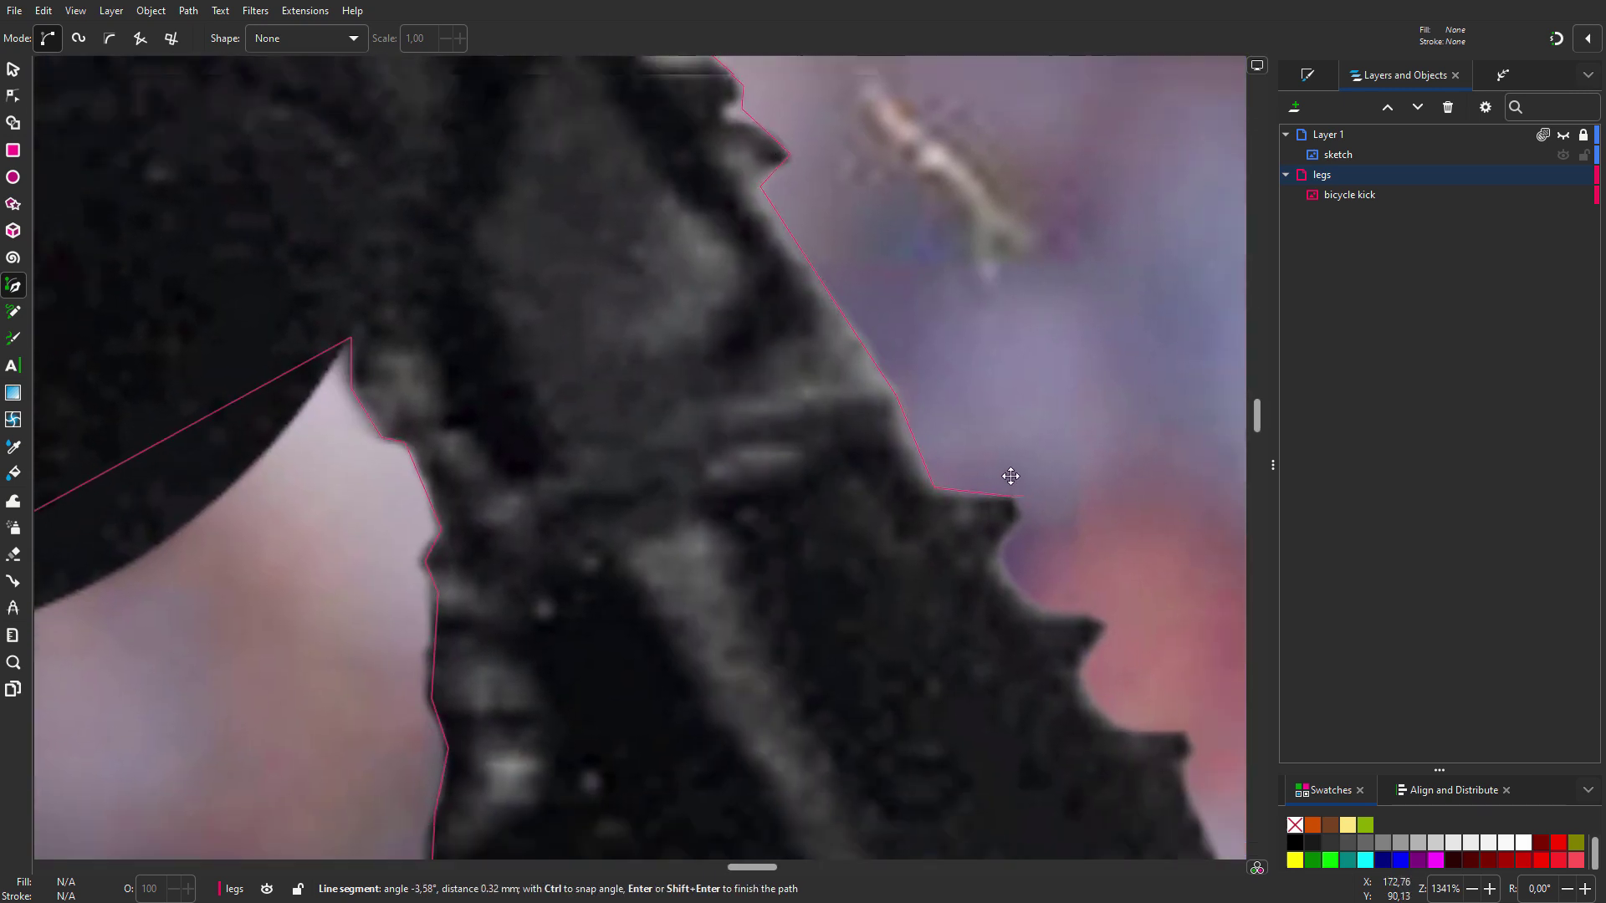
{"action": "left_click_drag", "start_coordinate": [1079, 577], "coordinate": [866, 376]}
{"action": "left_click", "coordinate": [862, 378]}
{"action": "left_click", "coordinate": [935, 409]}
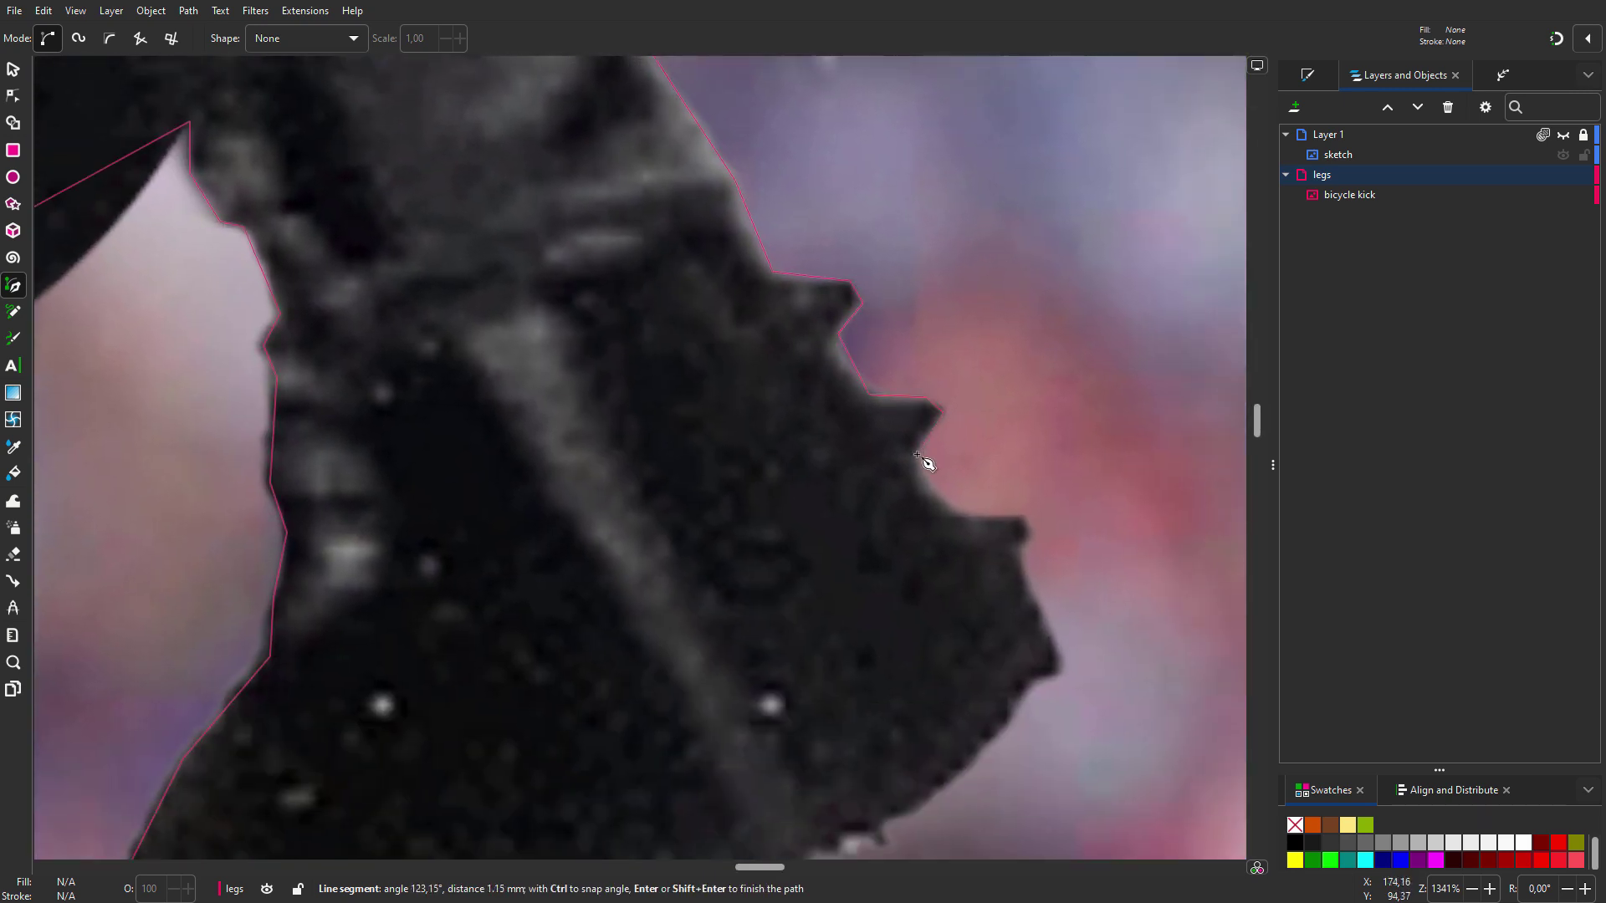
{"action": "left_click", "coordinate": [926, 466]}
{"action": "left_click", "coordinate": [1022, 530]}
{"action": "mouse_move", "coordinate": [1026, 533]}
{"action": "left_mouse_down"}
{"action": "mouse_move", "coordinate": [991, 324]}
{"action": "mouse_move", "coordinate": [990, 195]}
{"action": "left_mouse_up"}
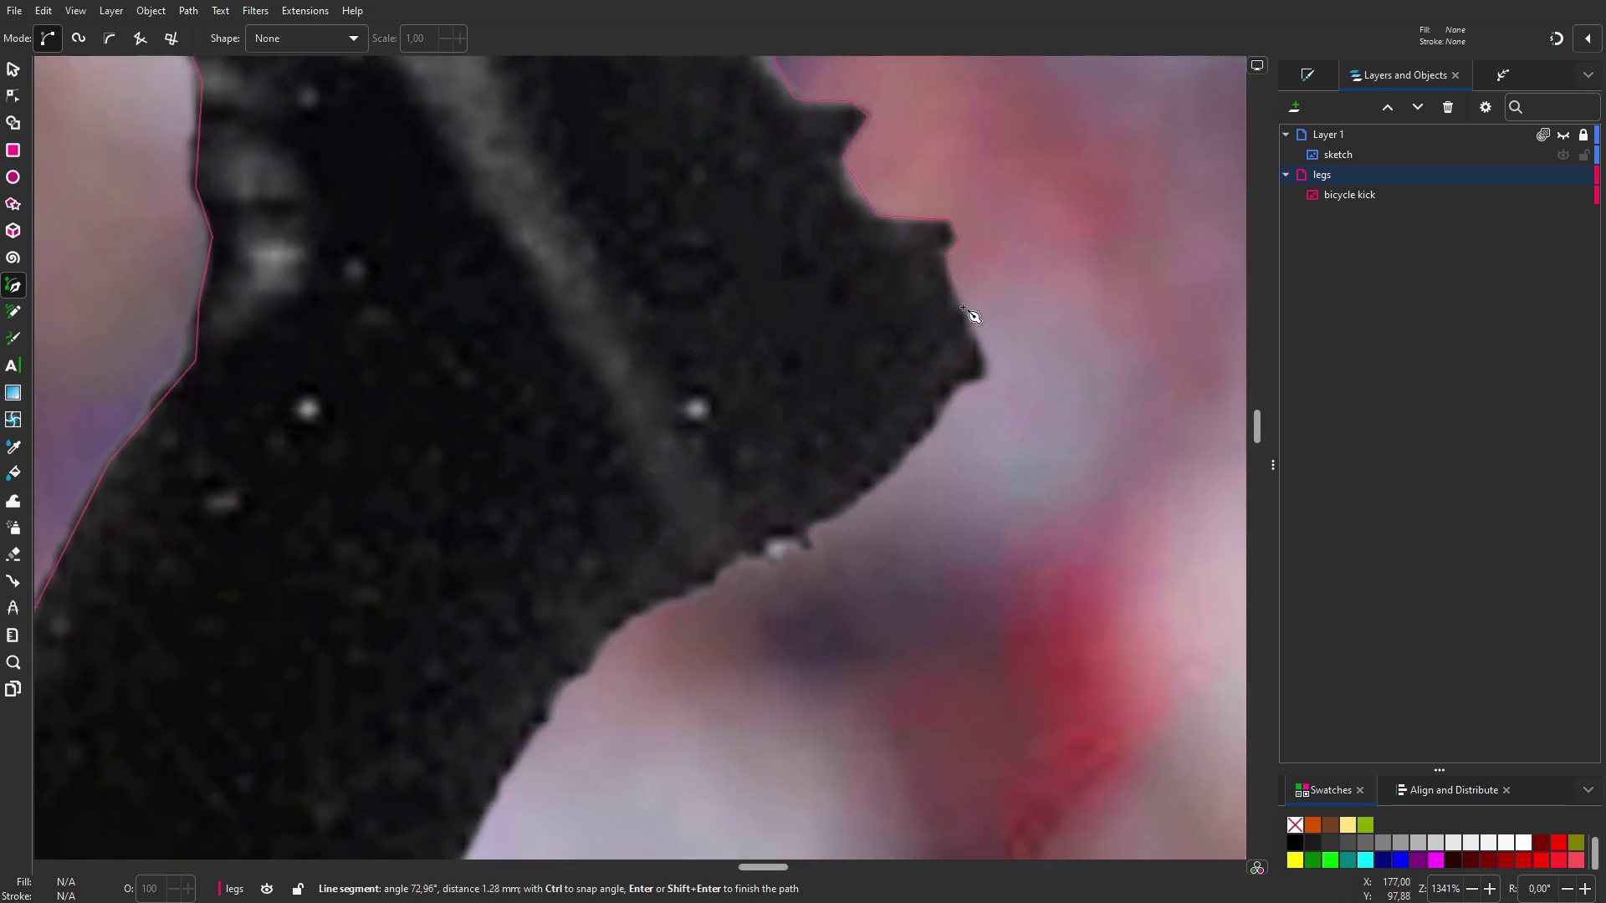
{"action": "left_click", "coordinate": [814, 533]}
{"action": "scroll", "coordinate": [816, 540], "scroll_direction": "down", "scroll_amount": 2}
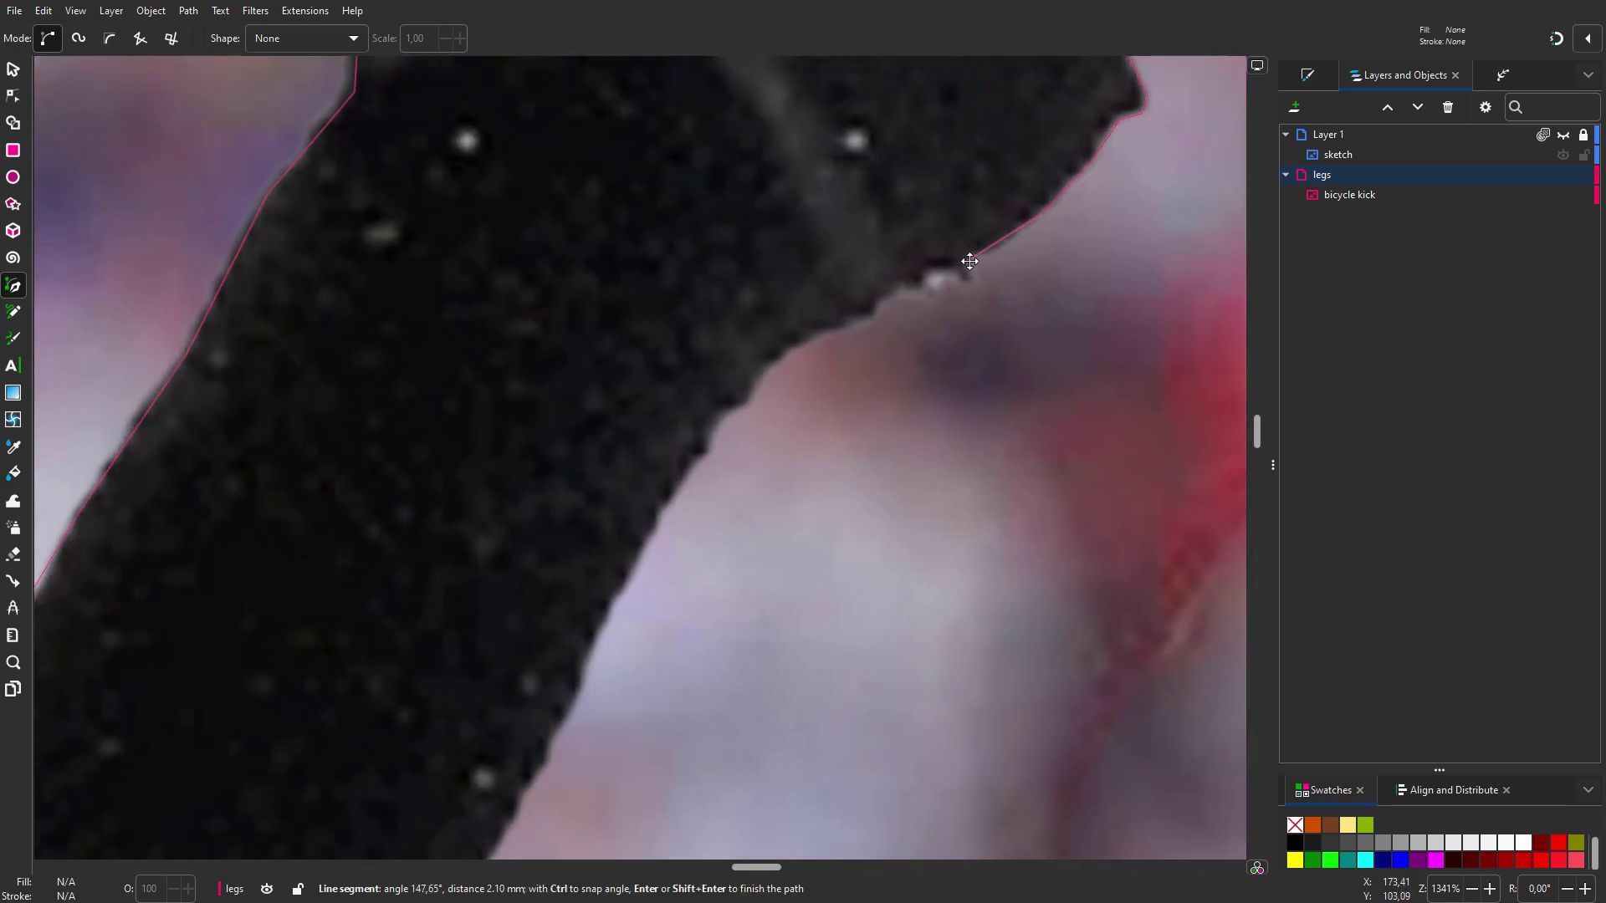
Trace around the shoe's toe, sole and heel, then up the back of the leg.
{"action": "left_click_drag", "start_coordinate": [878, 564], "coordinate": [702, 377]}
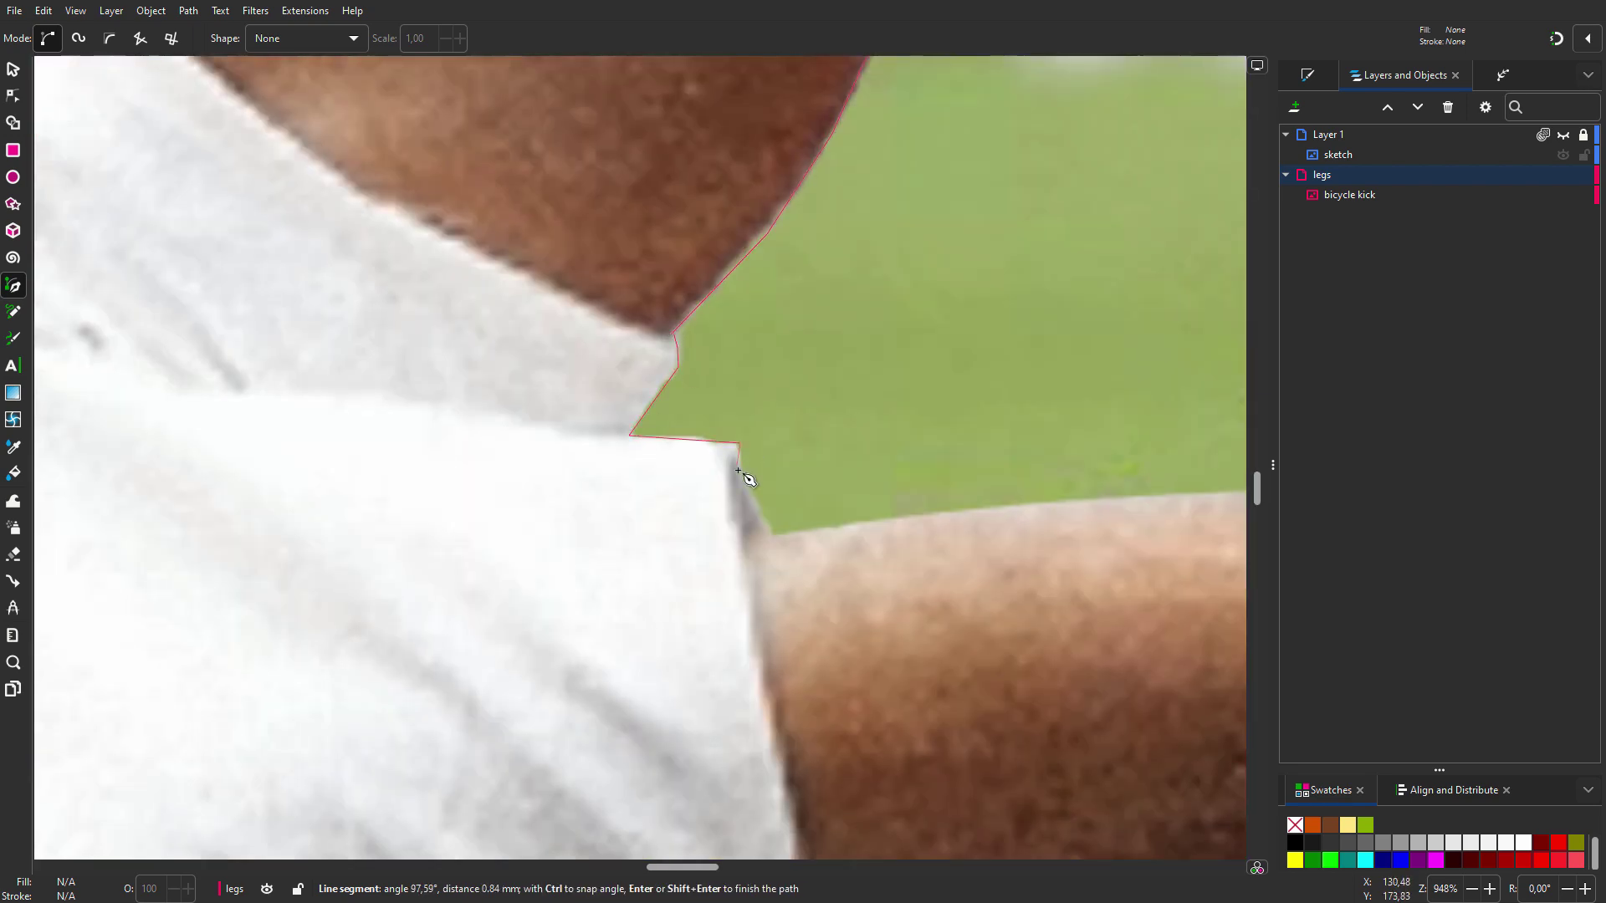
{"action": "left_click_drag", "start_coordinate": [748, 479], "coordinate": [251, 376]}
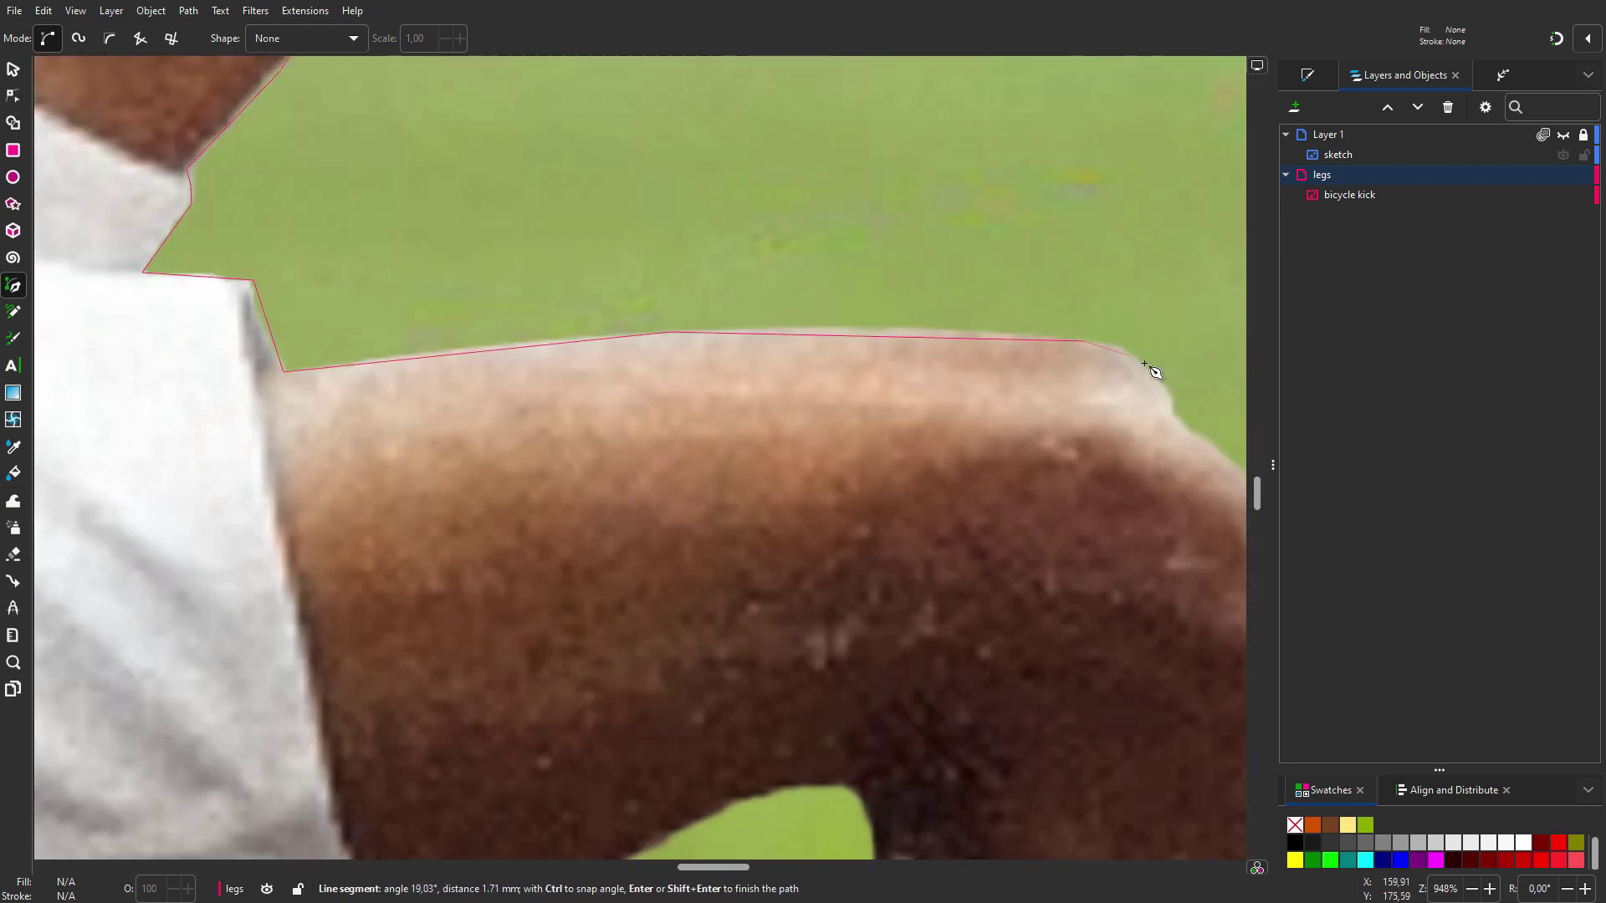
{"action": "mouse_move", "coordinate": [954, 627]}
{"action": "left_mouse_down"}
{"action": "mouse_move", "coordinate": [953, 251]}
{"action": "mouse_move", "coordinate": [961, 464]}
{"action": "mouse_move", "coordinate": [588, 274]}
{"action": "left_mouse_up"}
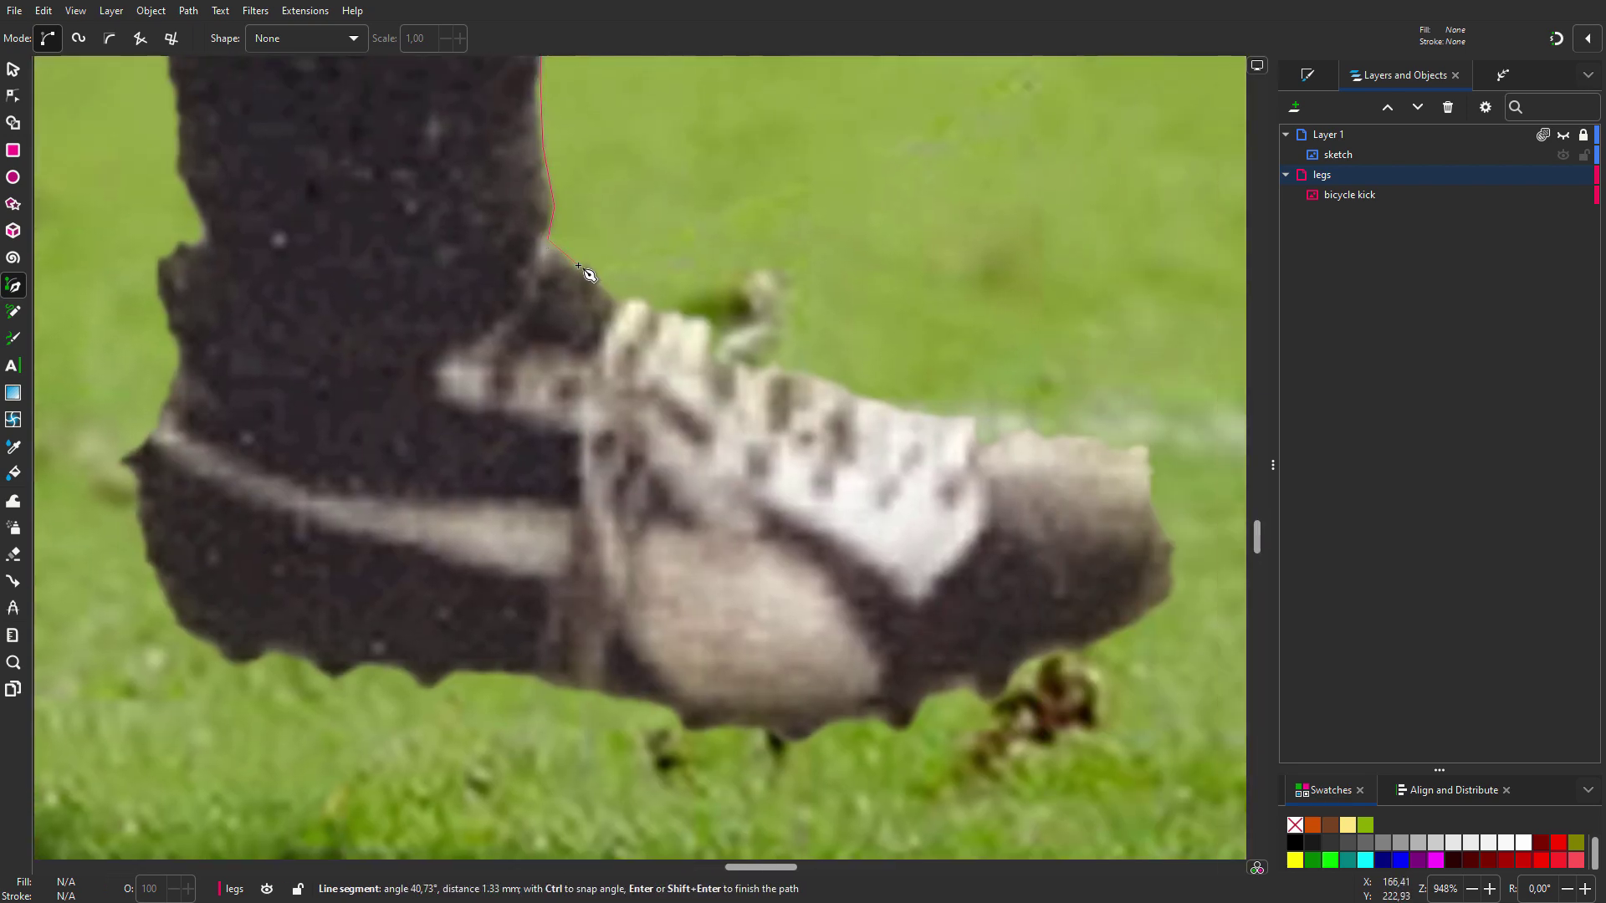
{"action": "left_click", "coordinate": [1171, 593]}
{"action": "left_click", "coordinate": [1077, 653]}
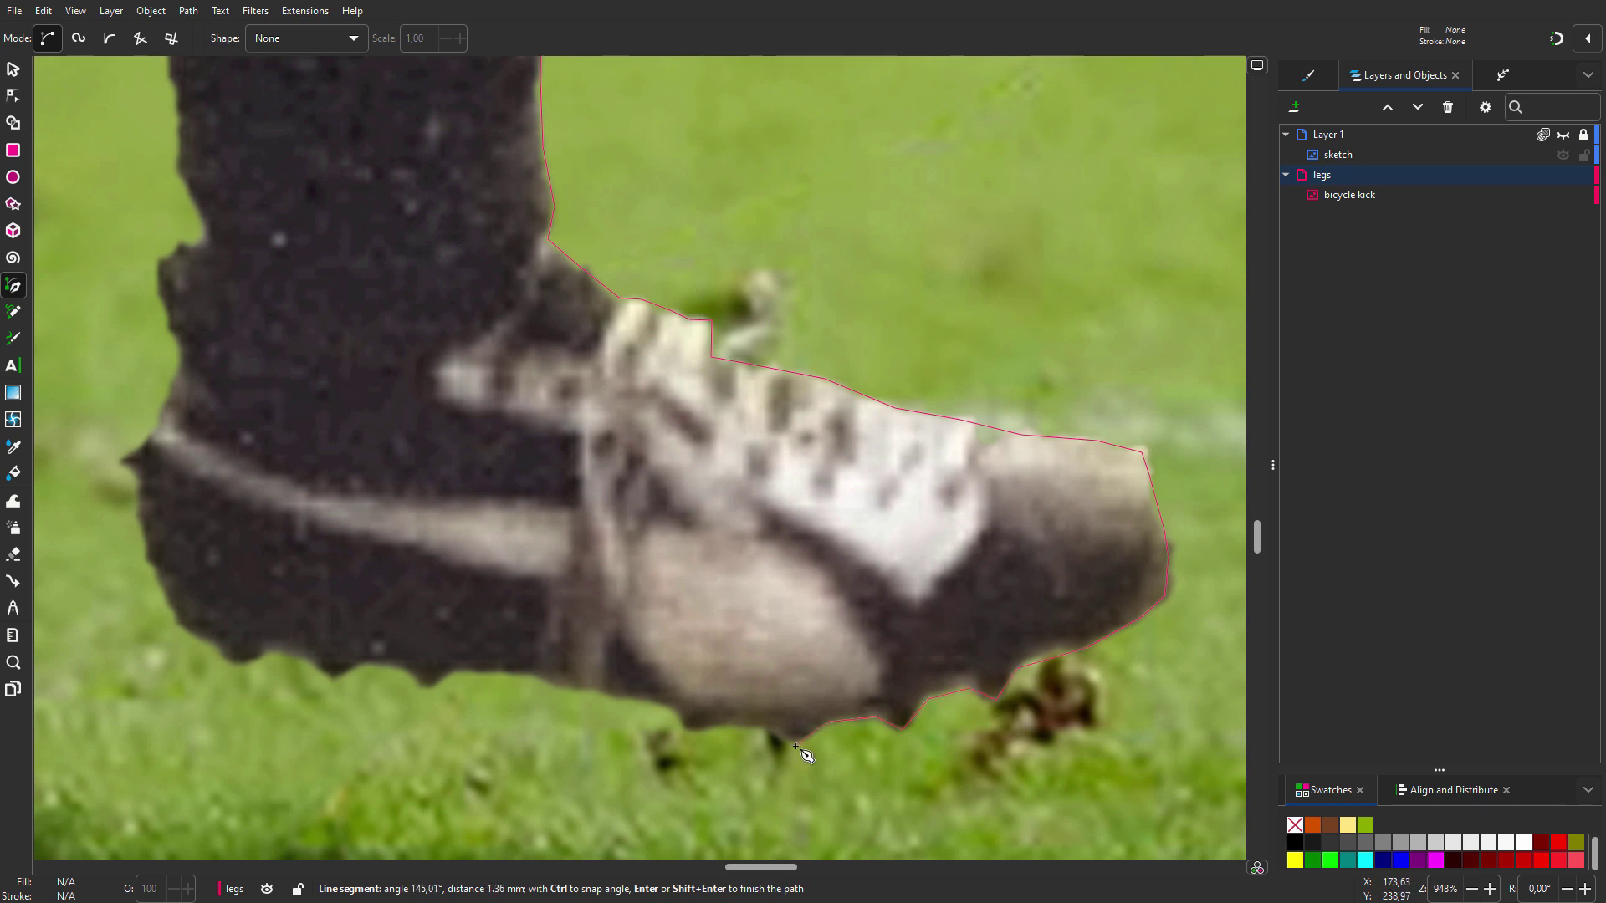
{"action": "left_click", "coordinate": [678, 716]}
{"action": "left_click", "coordinate": [477, 678]}
{"action": "left_click", "coordinate": [226, 650]}
{"action": "left_click", "coordinate": [153, 461]}
{"action": "scroll", "coordinate": [153, 462], "scroll_direction": "down", "scroll_amount": 2}
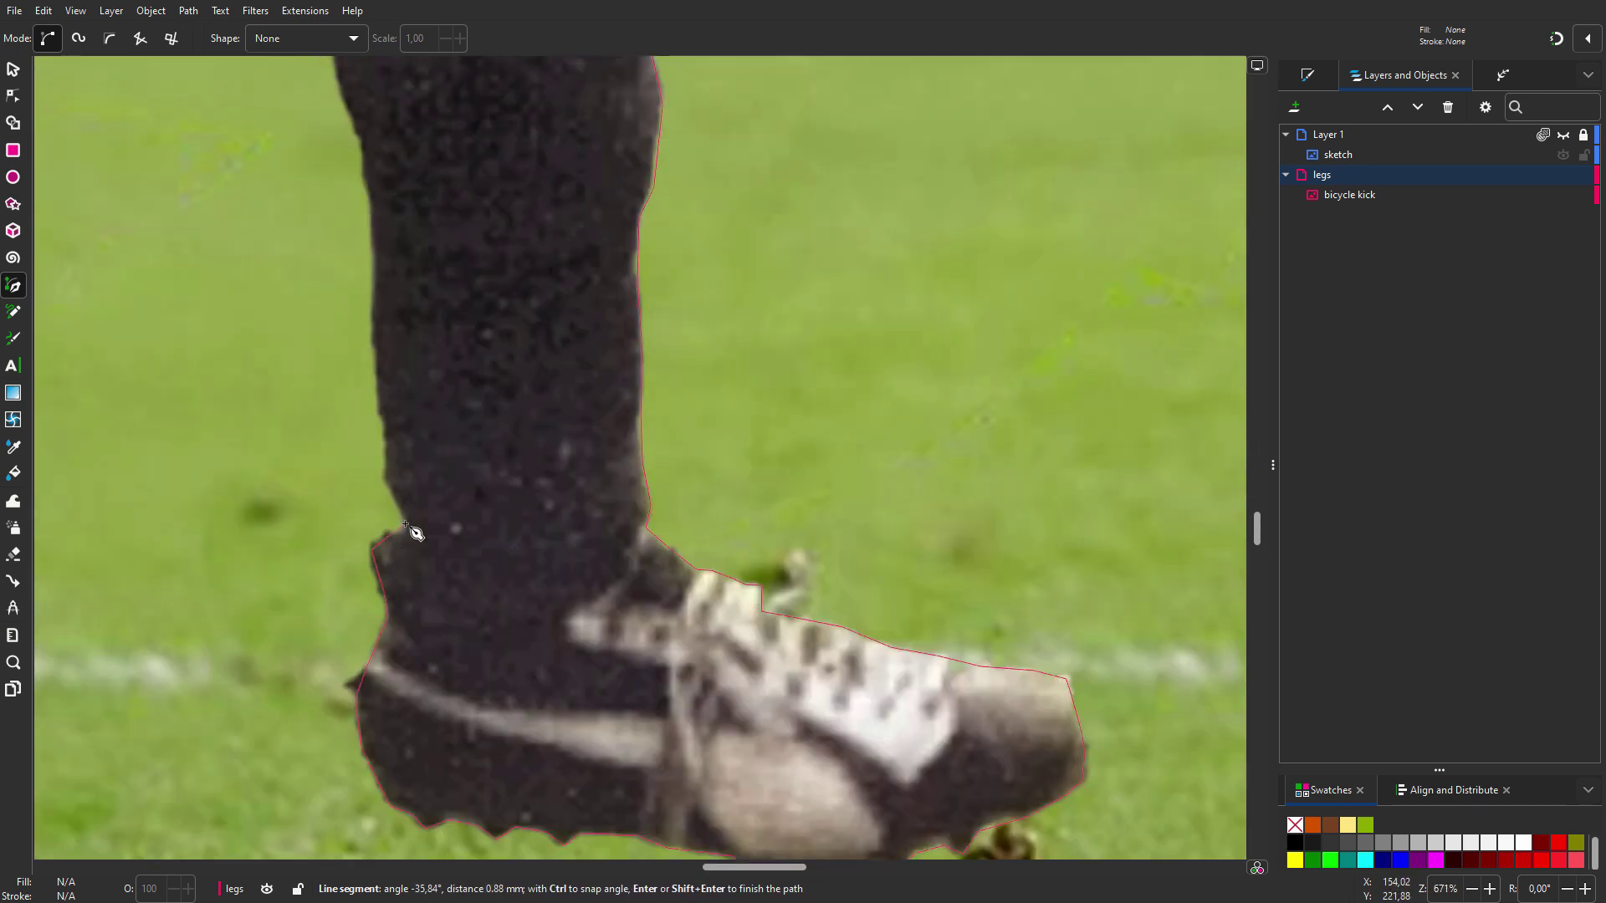
{"action": "scroll", "coordinate": [417, 532], "scroll_direction": "up", "scroll_amount": 5}
{"action": "scroll", "coordinate": [526, 414], "scroll_direction": "up", "scroll_amount": 5}
{"action": "scroll", "coordinate": [477, 439], "scroll_direction": "up", "scroll_amount": 8}
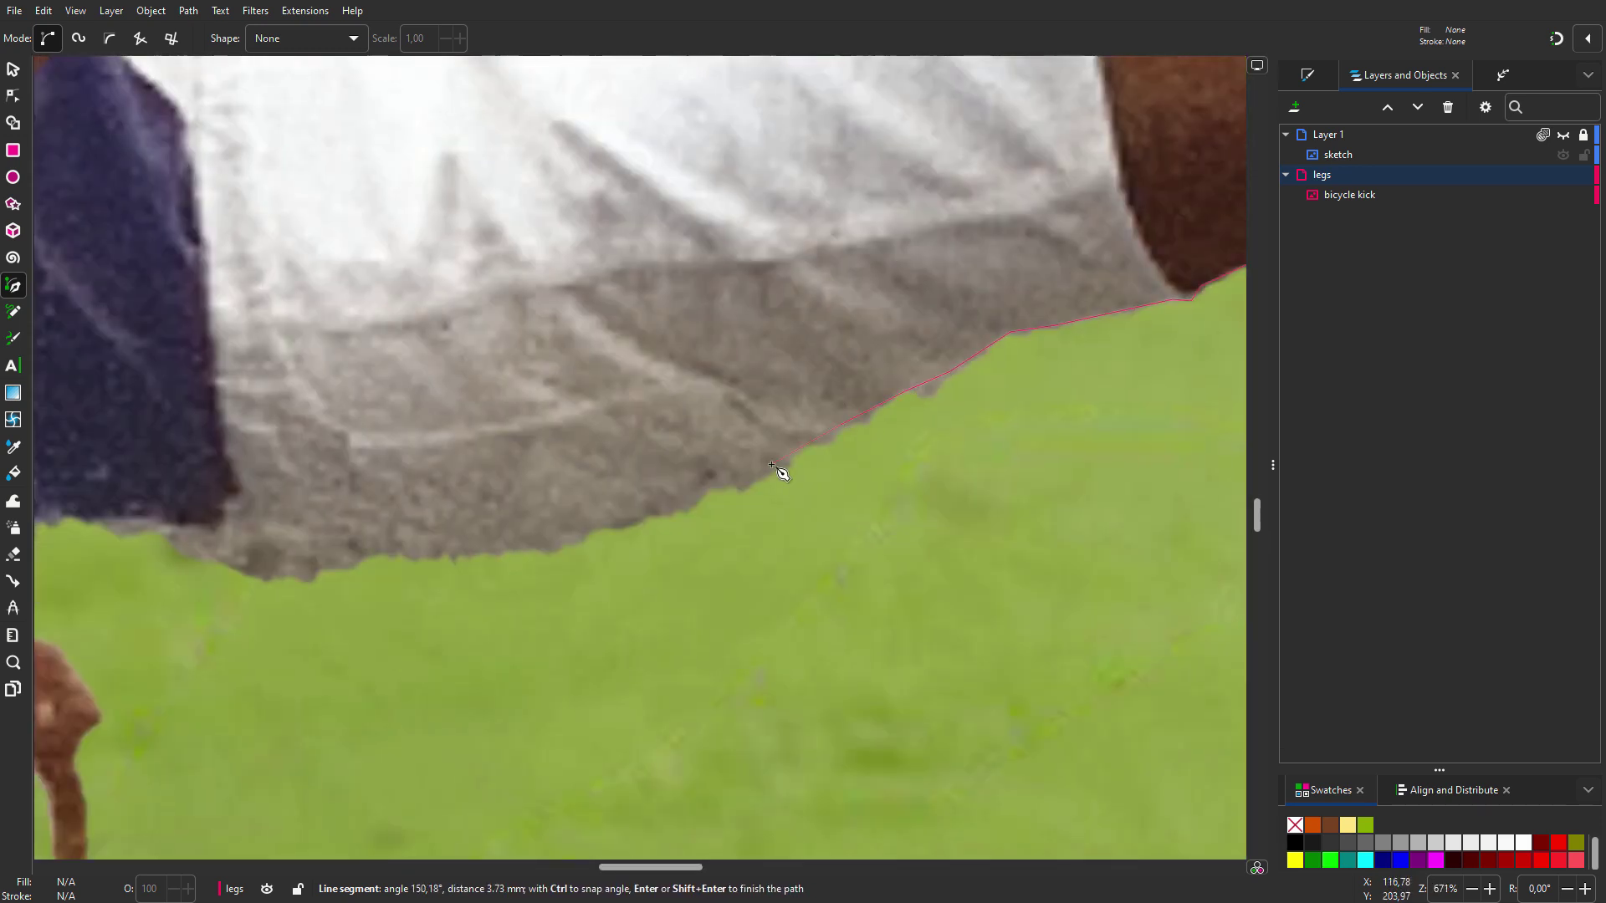
Trace the bottom edge of the shorts and close path1 at the start node.
{"action": "left_click", "coordinate": [780, 472]}
{"action": "left_click", "coordinate": [459, 562]}
{"action": "left_click", "coordinate": [366, 545]}
{"action": "scroll", "coordinate": [366, 546], "scroll_direction": "down", "scroll_amount": 2}
{"action": "scroll", "coordinate": [368, 542], "scroll_direction": "down", "scroll_amount": 3}
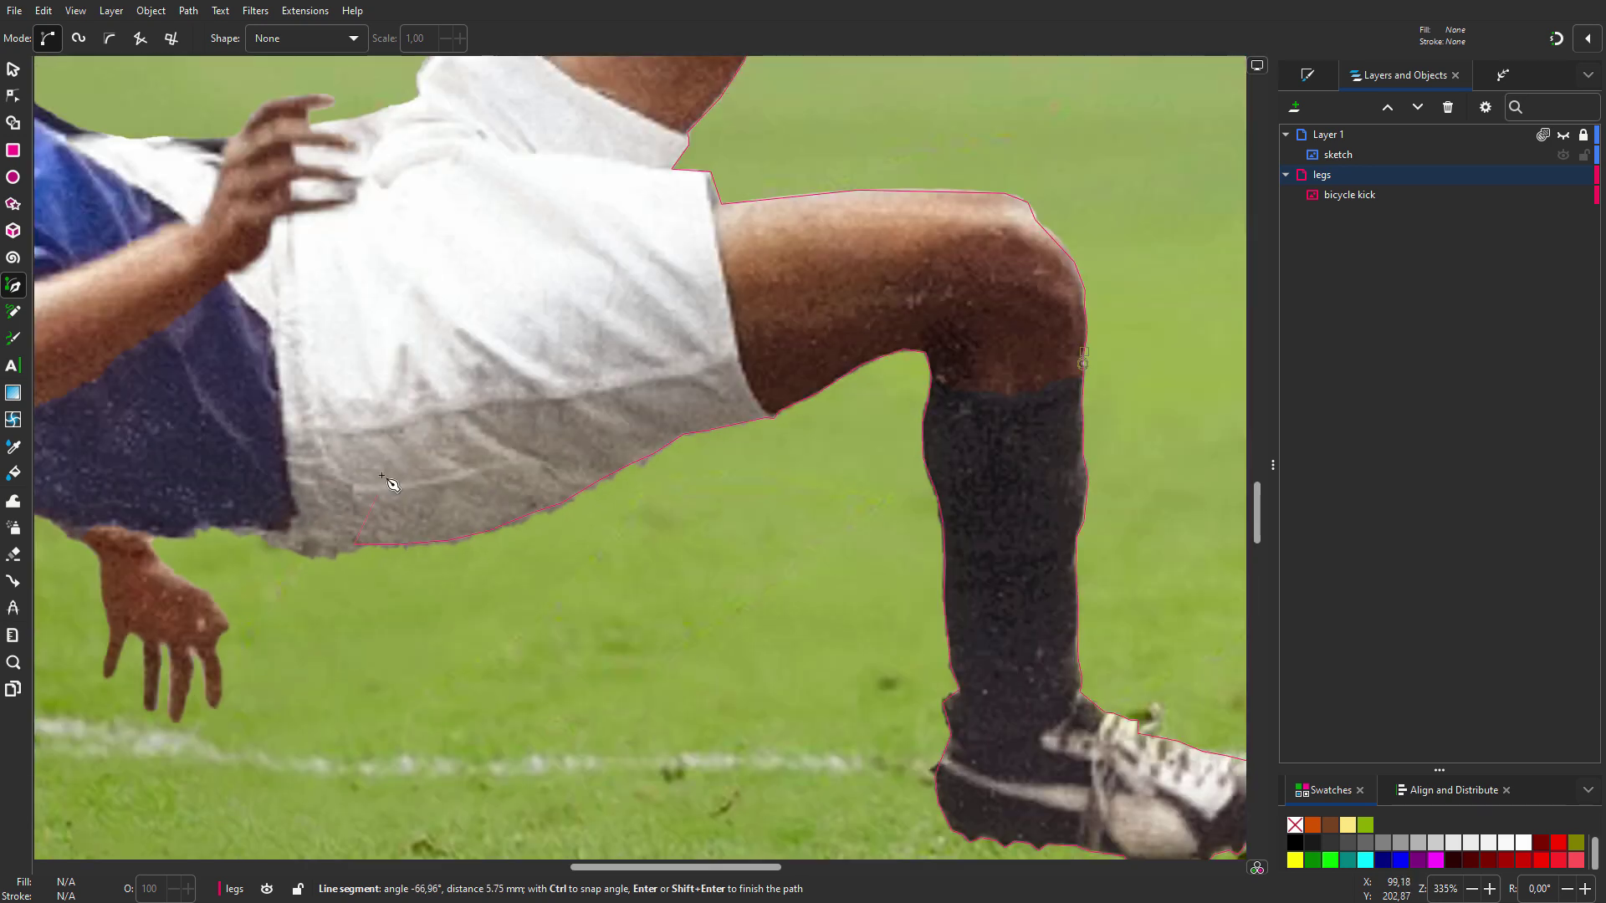
{"action": "scroll", "coordinate": [401, 414], "scroll_direction": "up", "scroll_amount": 5}
{"action": "scroll", "coordinate": [406, 593], "scroll_direction": "up", "scroll_amount": 2}
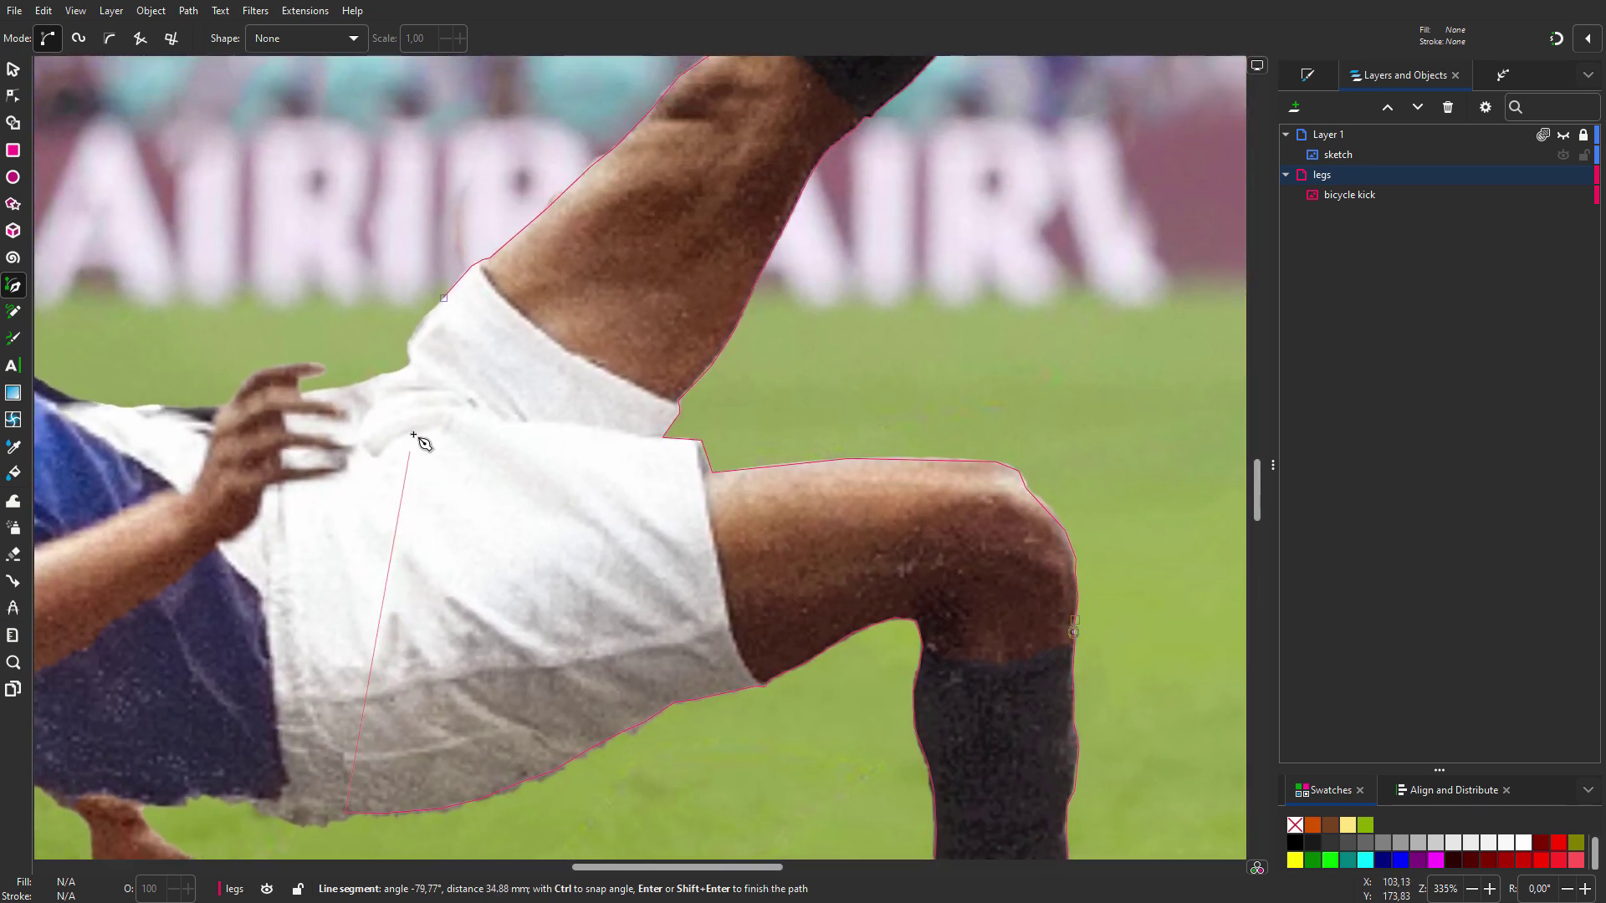
{"action": "left_click", "coordinate": [444, 298]}
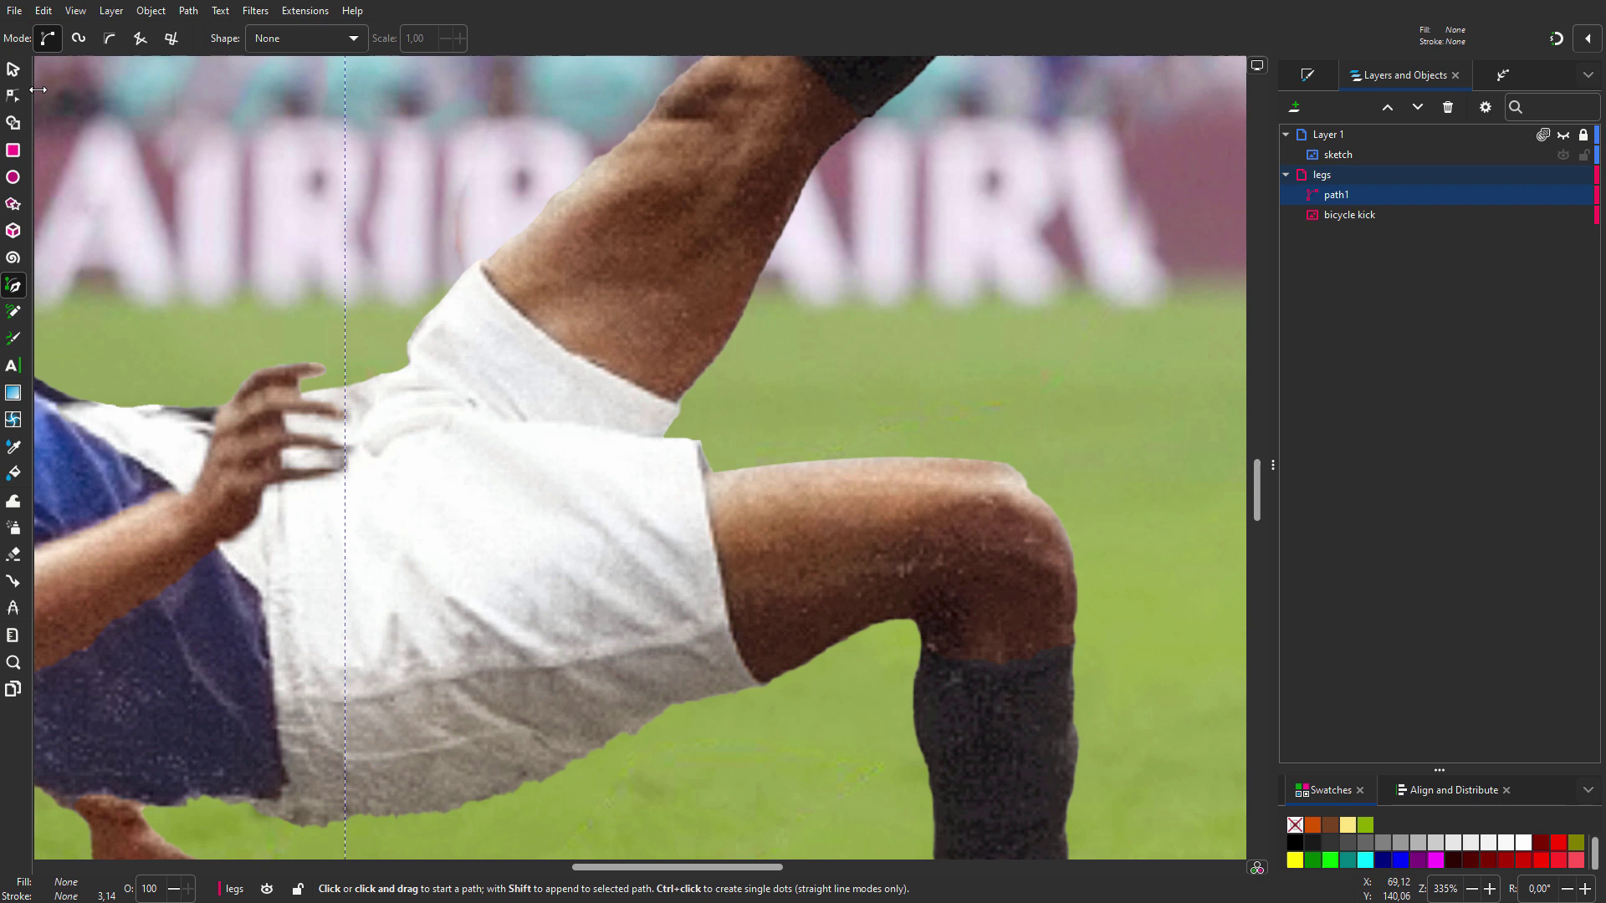
With the Node tool, delete the stray shorts node and curve the arm outline with a new node.
{"action": "left_click", "coordinate": [14, 96]}
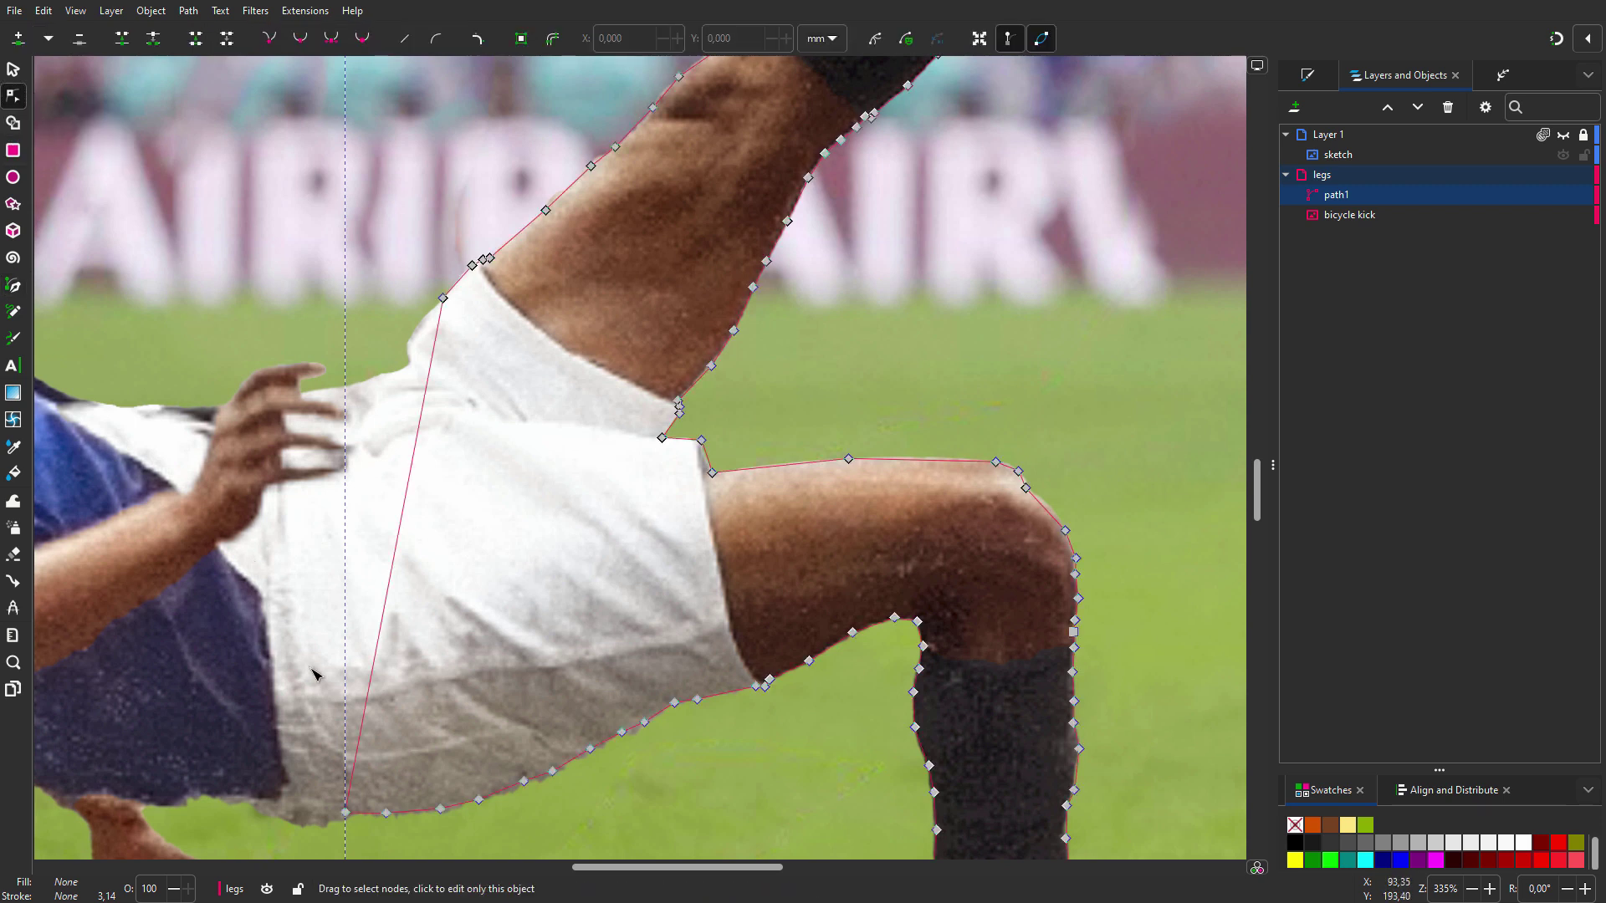
{"action": "left_click_drag", "start_coordinate": [353, 811], "coordinate": [470, 828]}
{"action": "key", "text": "Delete"}
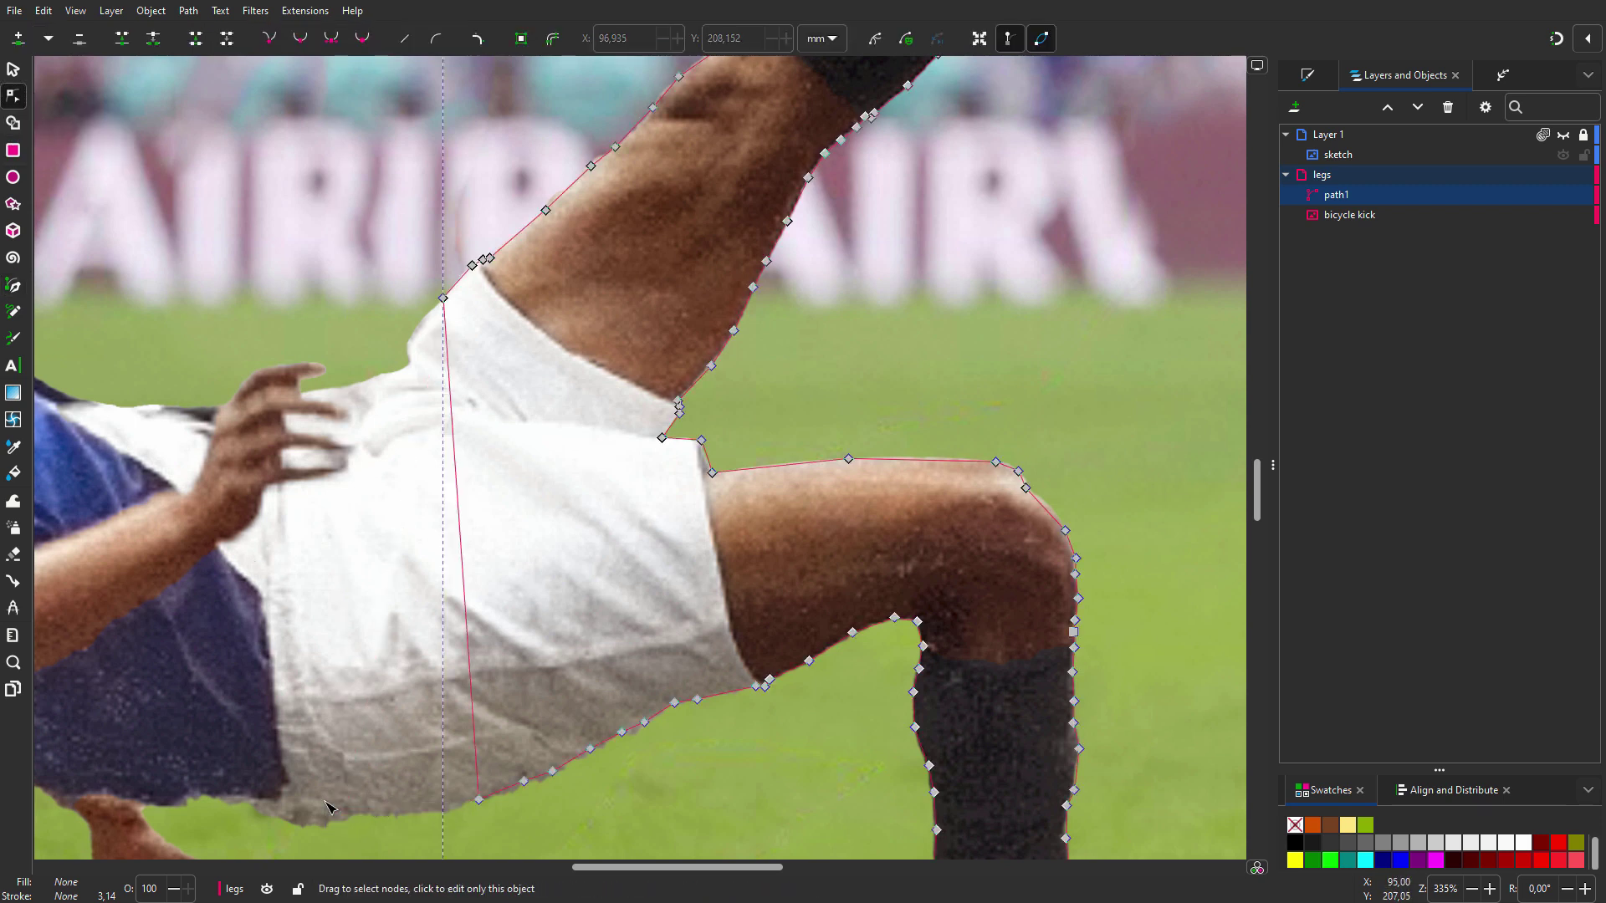
{"action": "scroll", "coordinate": [483, 247], "scroll_direction": "up", "scroll_amount": 1}
{"action": "scroll", "coordinate": [508, 220], "scroll_direction": "up", "scroll_amount": 1}
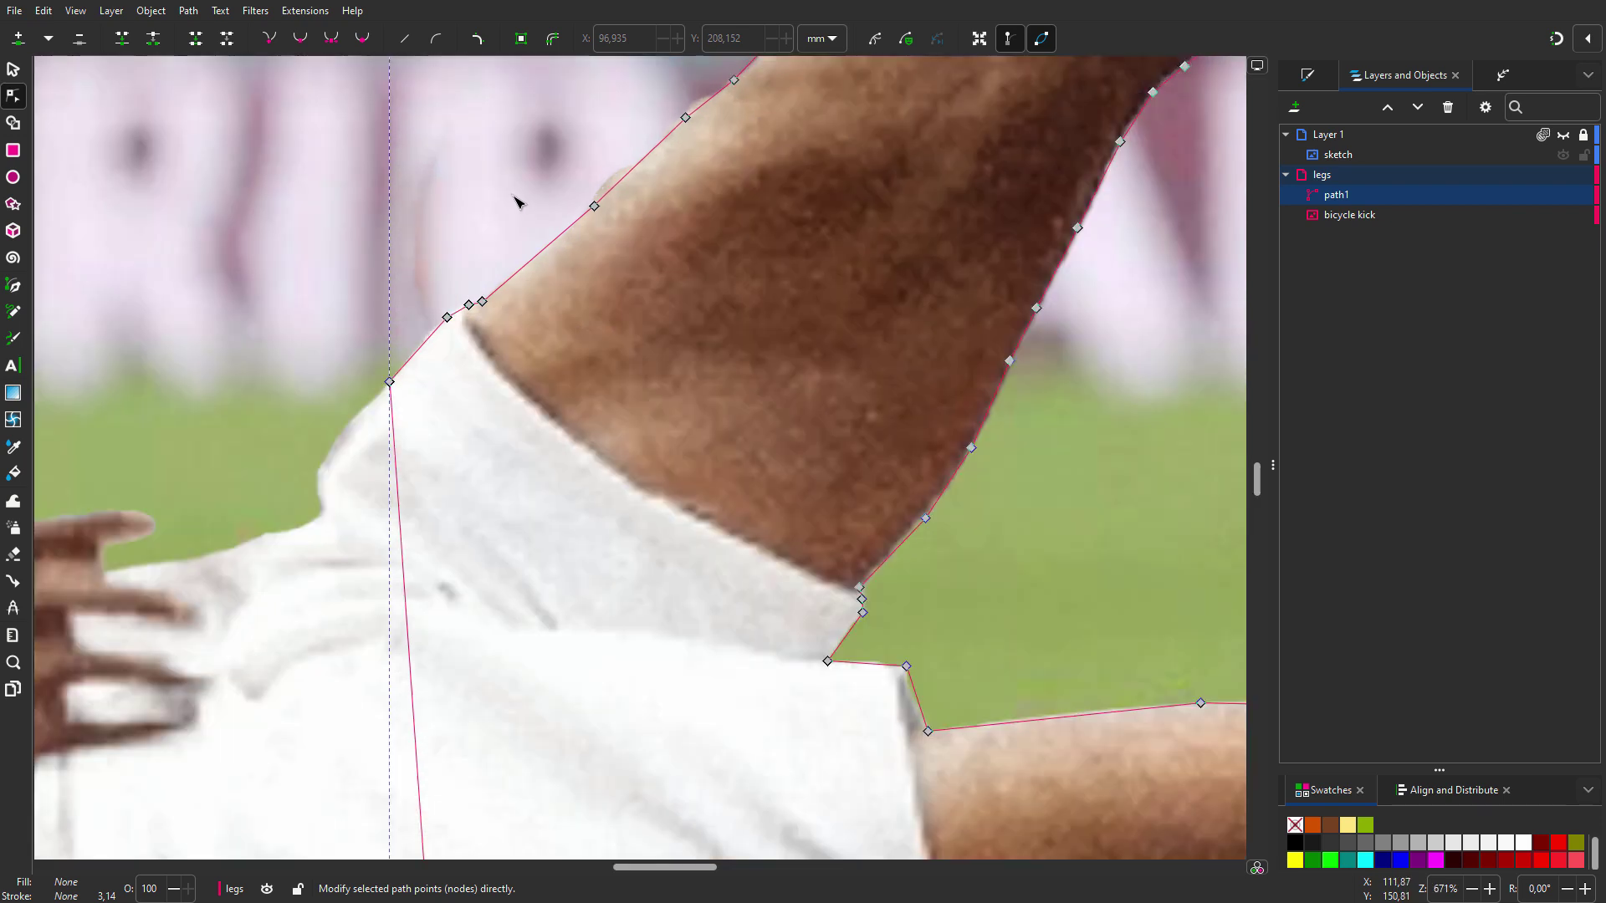
{"action": "scroll", "coordinate": [521, 200], "scroll_direction": "up", "scroll_amount": 1}
{"action": "scroll", "coordinate": [477, 314], "scroll_direction": "up", "scroll_amount": 2}
{"action": "scroll", "coordinate": [391, 475], "scroll_direction": "down", "scroll_amount": 1}
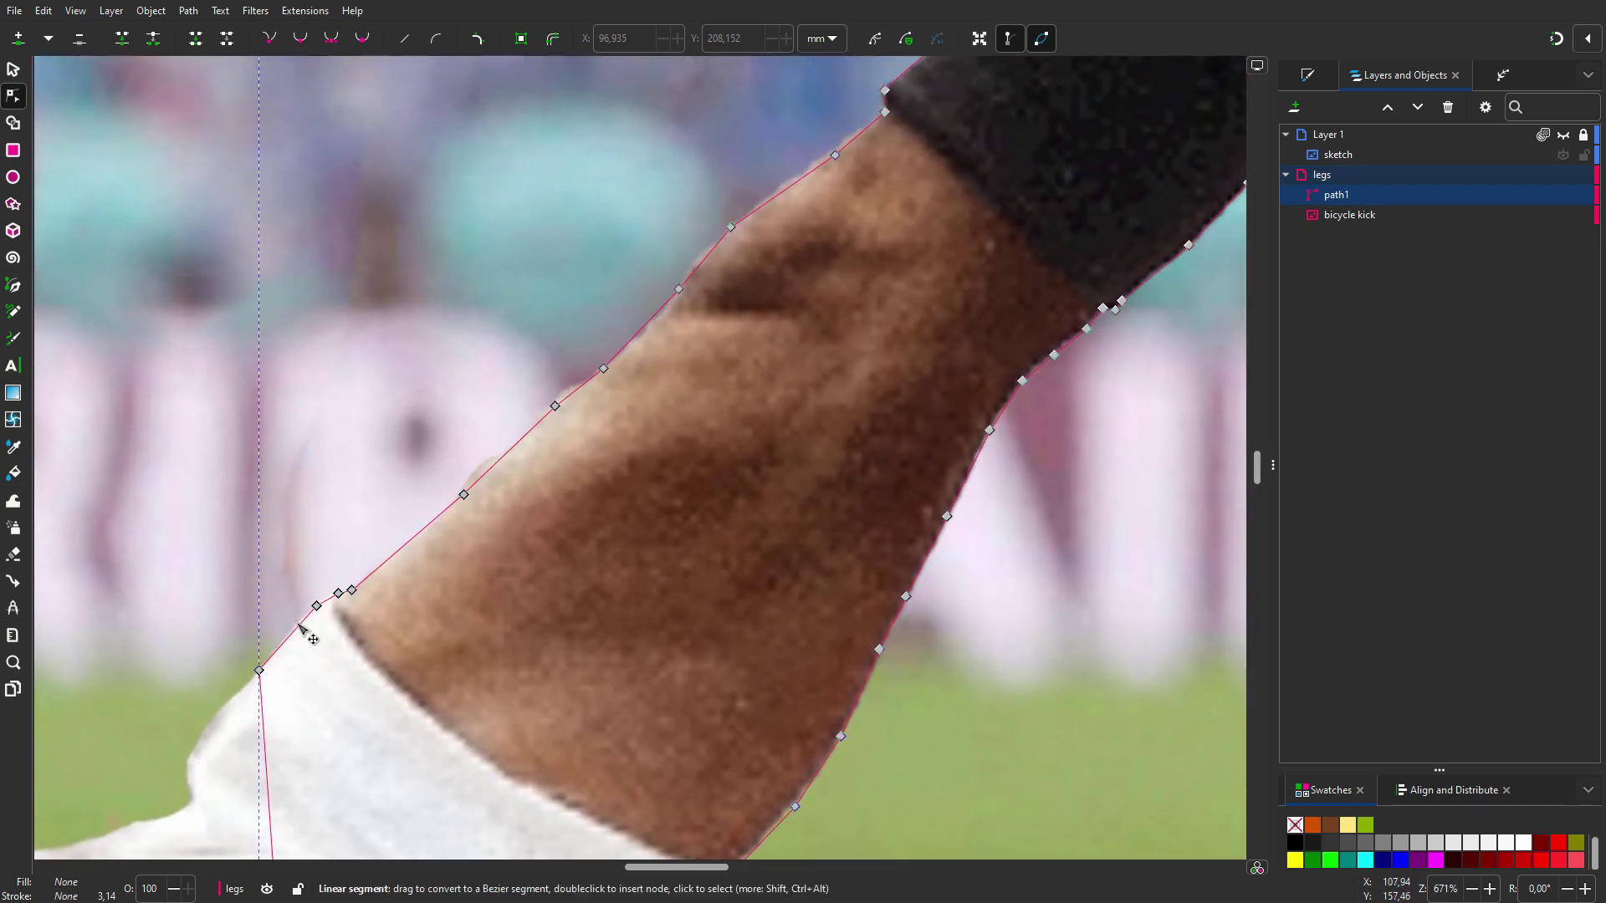
{"action": "double_click", "coordinate": [285, 641]}
{"action": "scroll", "coordinate": [502, 484], "scroll_direction": "down", "scroll_amount": 2}
{"action": "scroll", "coordinate": [484, 476], "scroll_direction": "up", "scroll_amount": 2}
{"action": "middle_click", "coordinate": [482, 475]}
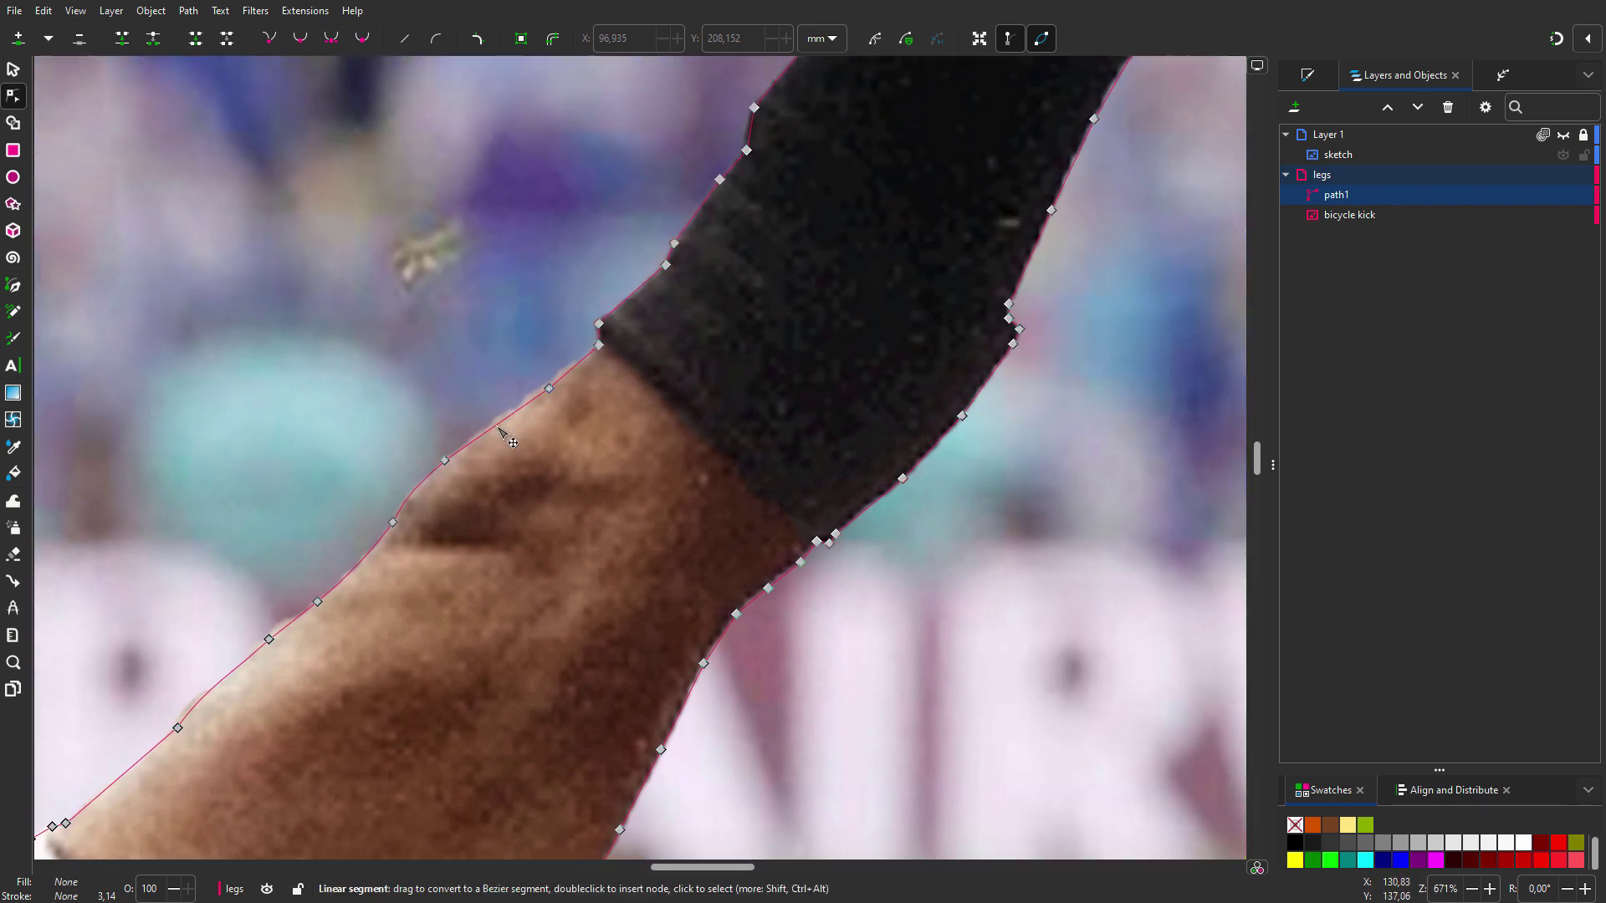
{"action": "left_click_drag", "start_coordinate": [528, 423], "coordinate": [517, 414]}
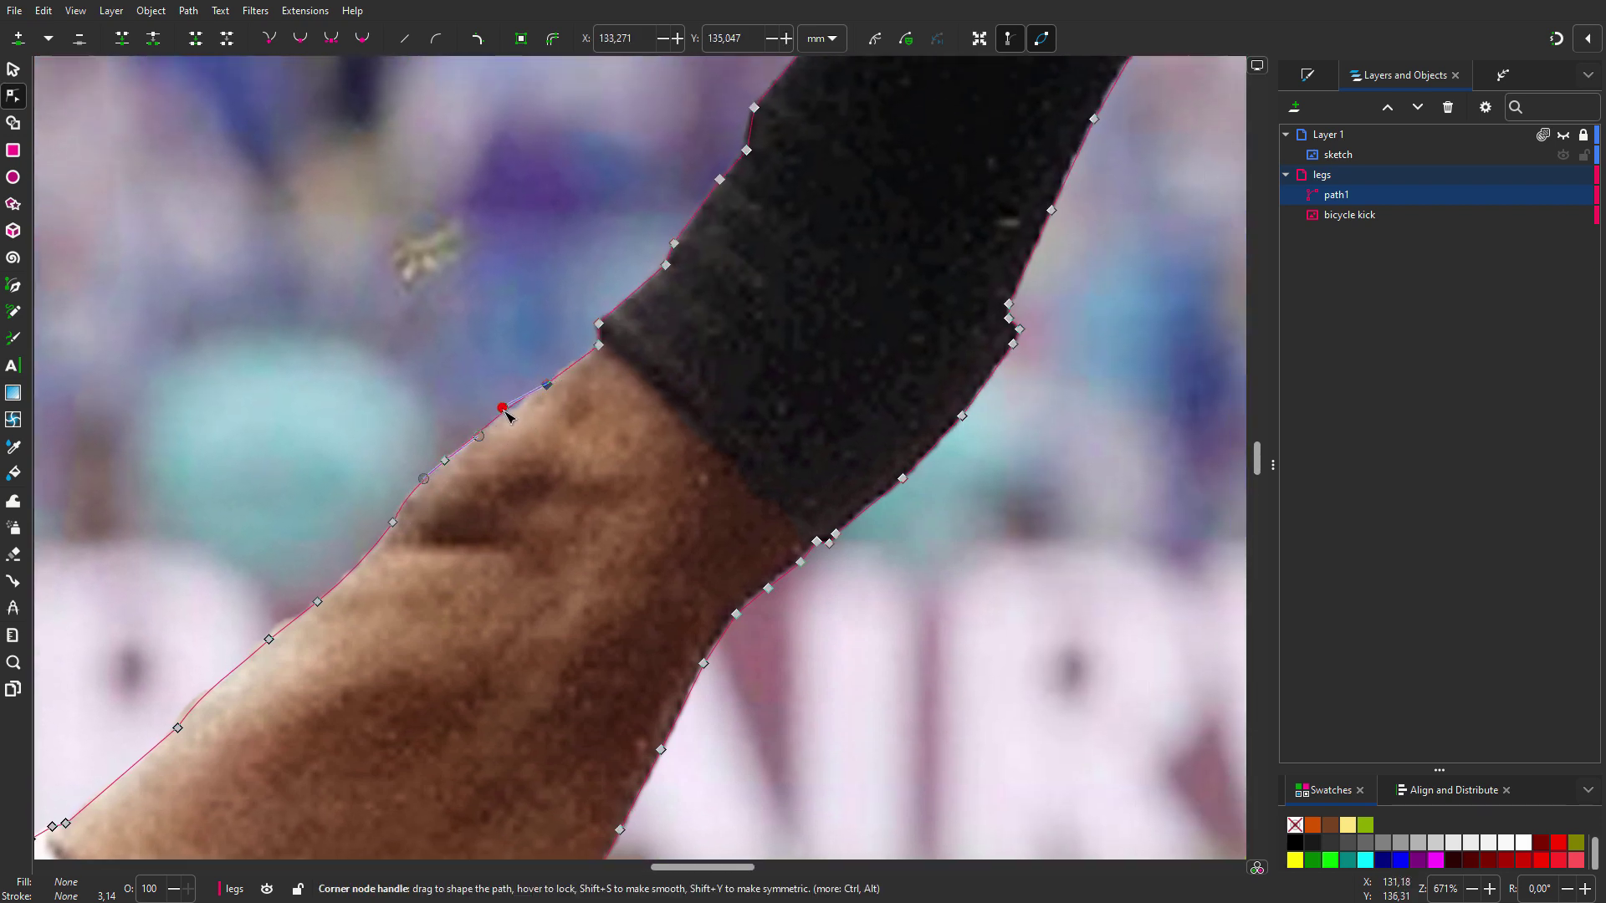
{"action": "scroll", "coordinate": [713, 271], "scroll_direction": "down", "scroll_amount": 2}
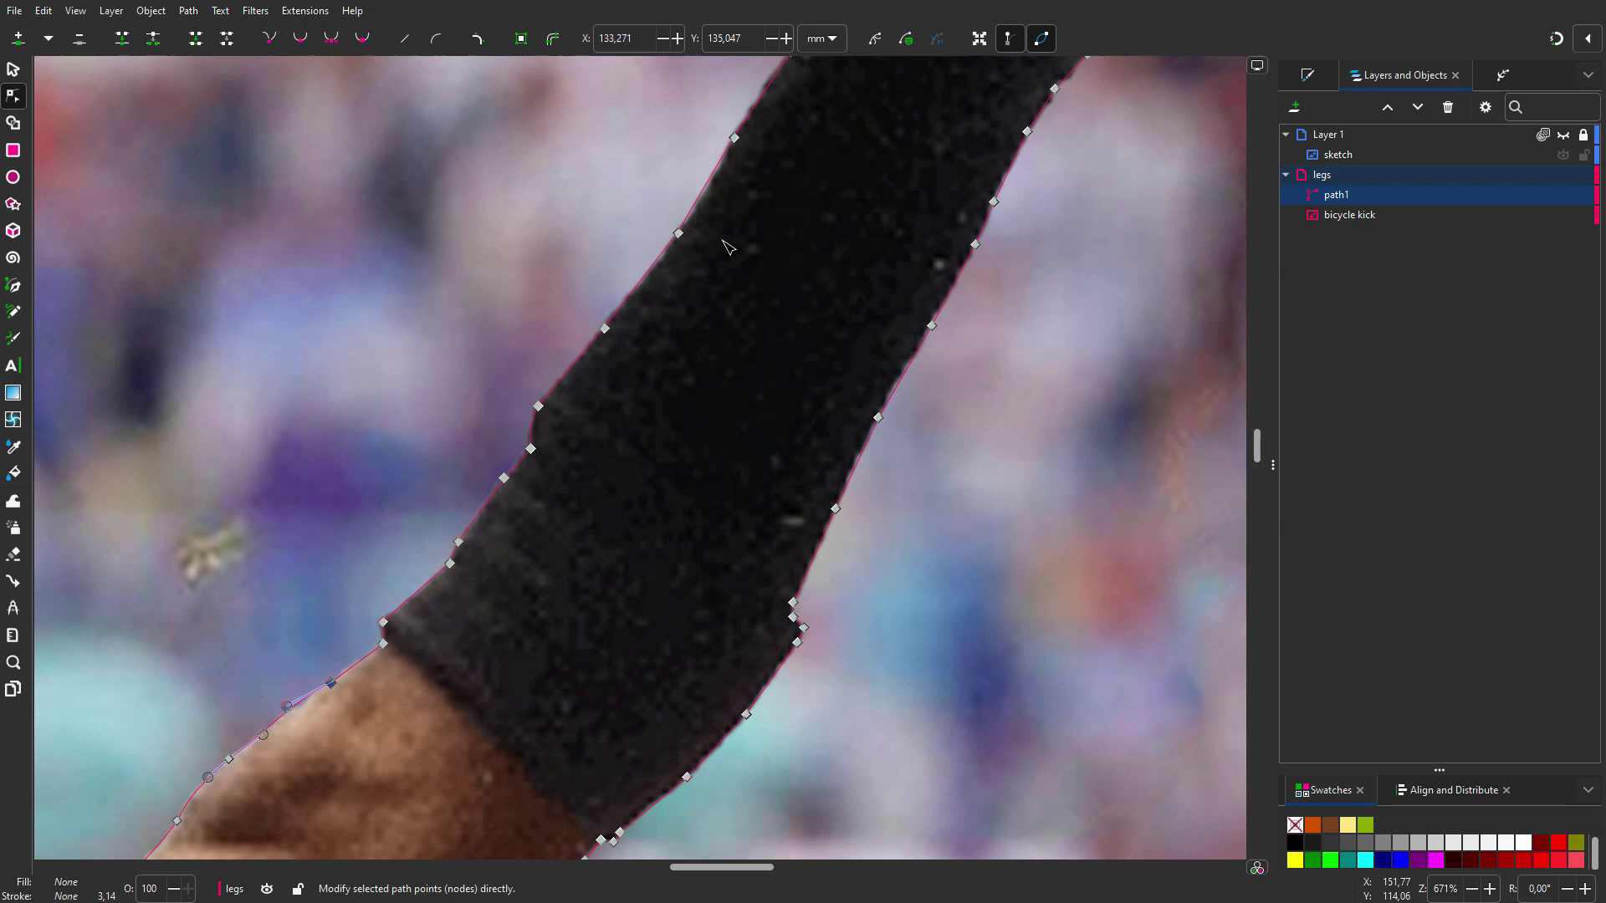
{"action": "scroll", "coordinate": [519, 577], "scroll_direction": "up", "scroll_amount": 2}
{"action": "scroll", "coordinate": [518, 577], "scroll_direction": "up", "scroll_amount": 1}
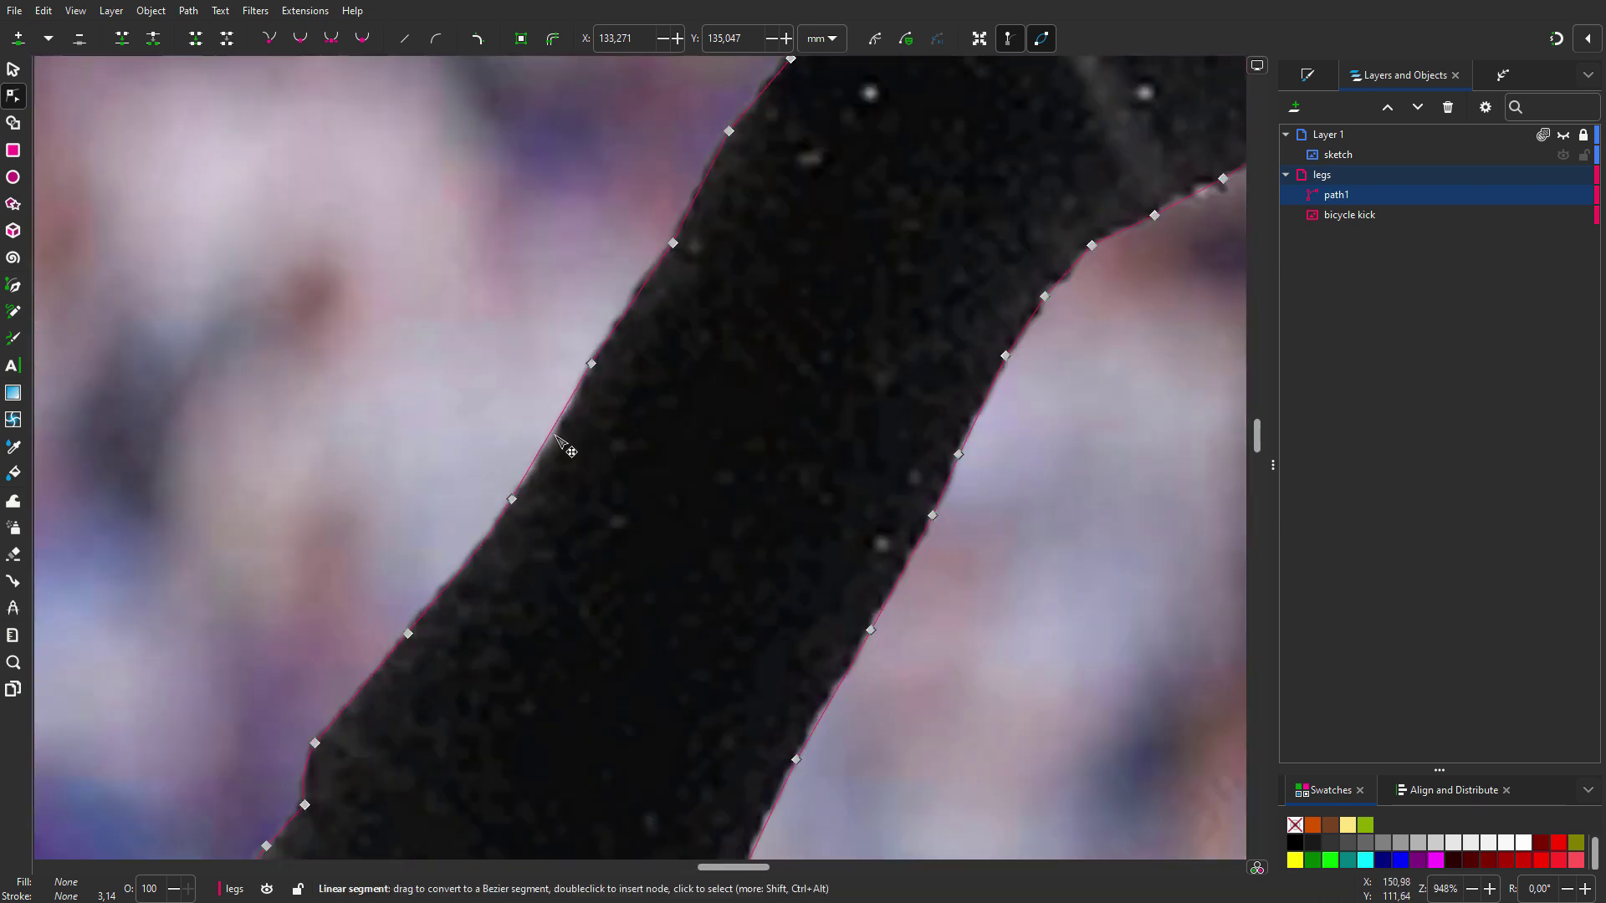
Bend the straight edges around the dark circle into curves and reshape the lower curve.
{"action": "left_click_drag", "start_coordinate": [674, 296], "coordinate": [577, 478]}
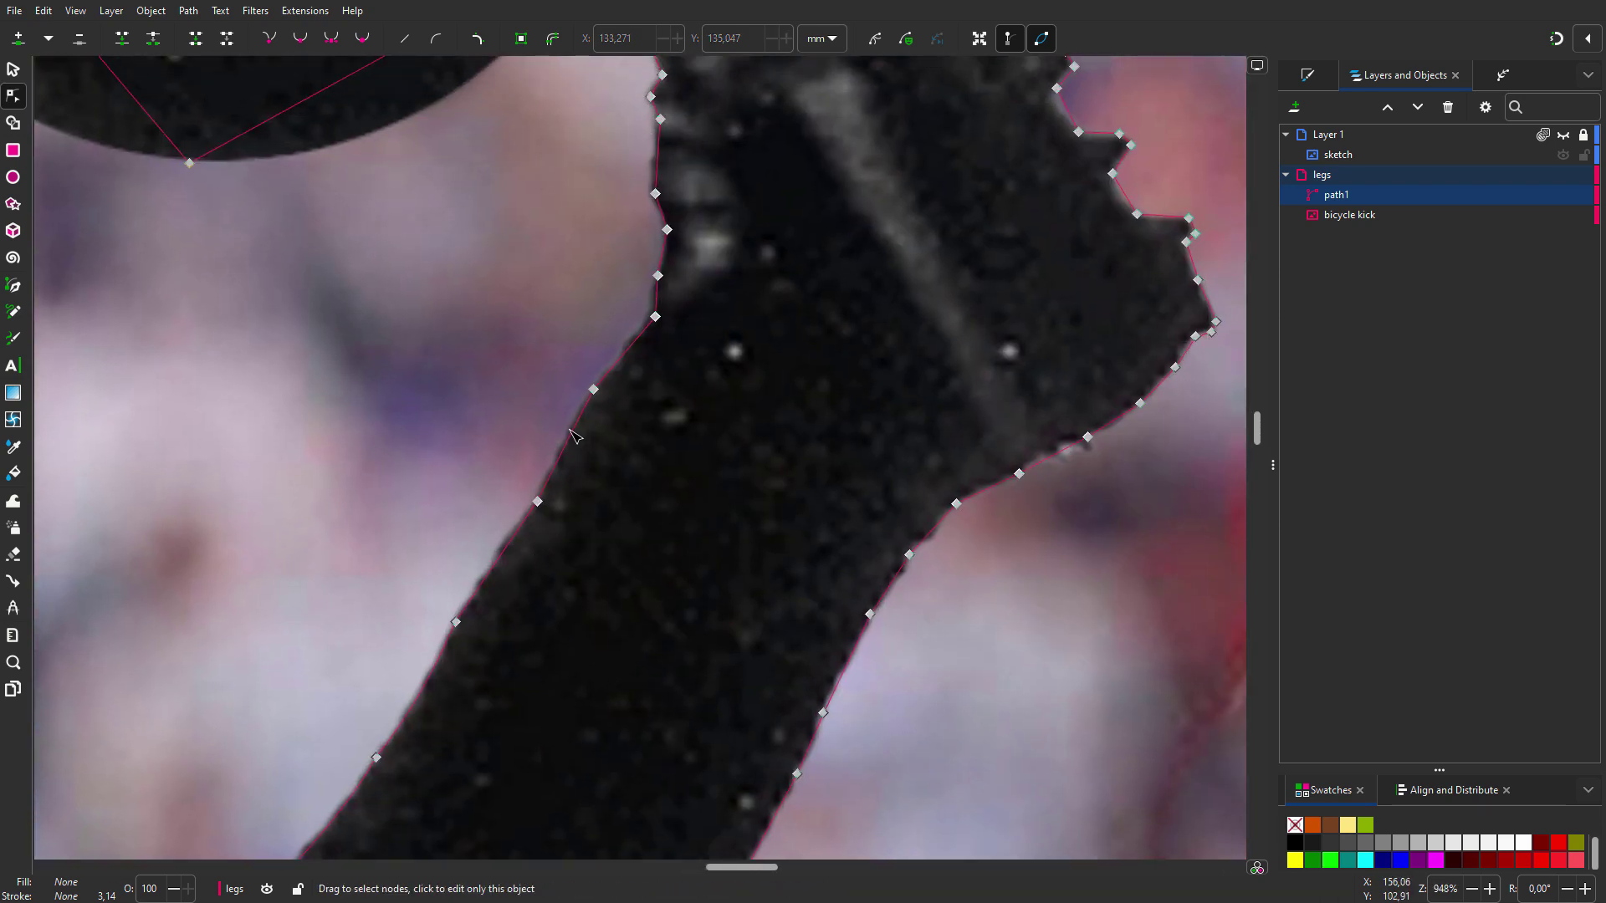
{"action": "scroll", "coordinate": [583, 442], "scroll_direction": "down", "scroll_amount": 2}
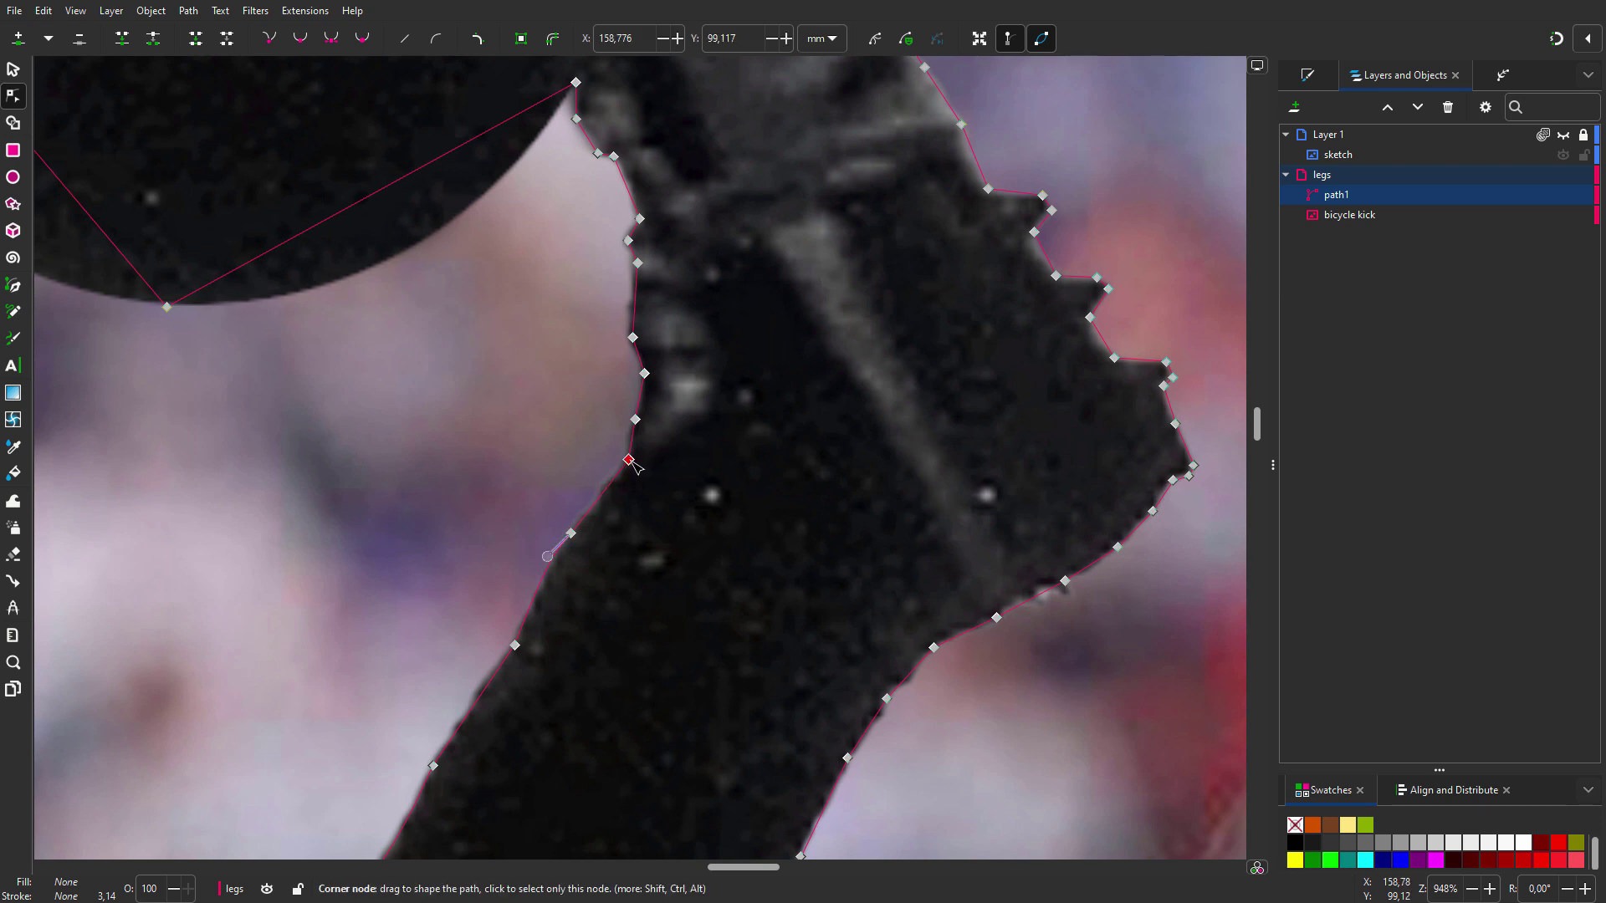
{"action": "scroll", "coordinate": [644, 504], "scroll_direction": "up", "scroll_amount": 2}
{"action": "scroll", "coordinate": [643, 505], "scroll_direction": "up", "scroll_amount": 1}
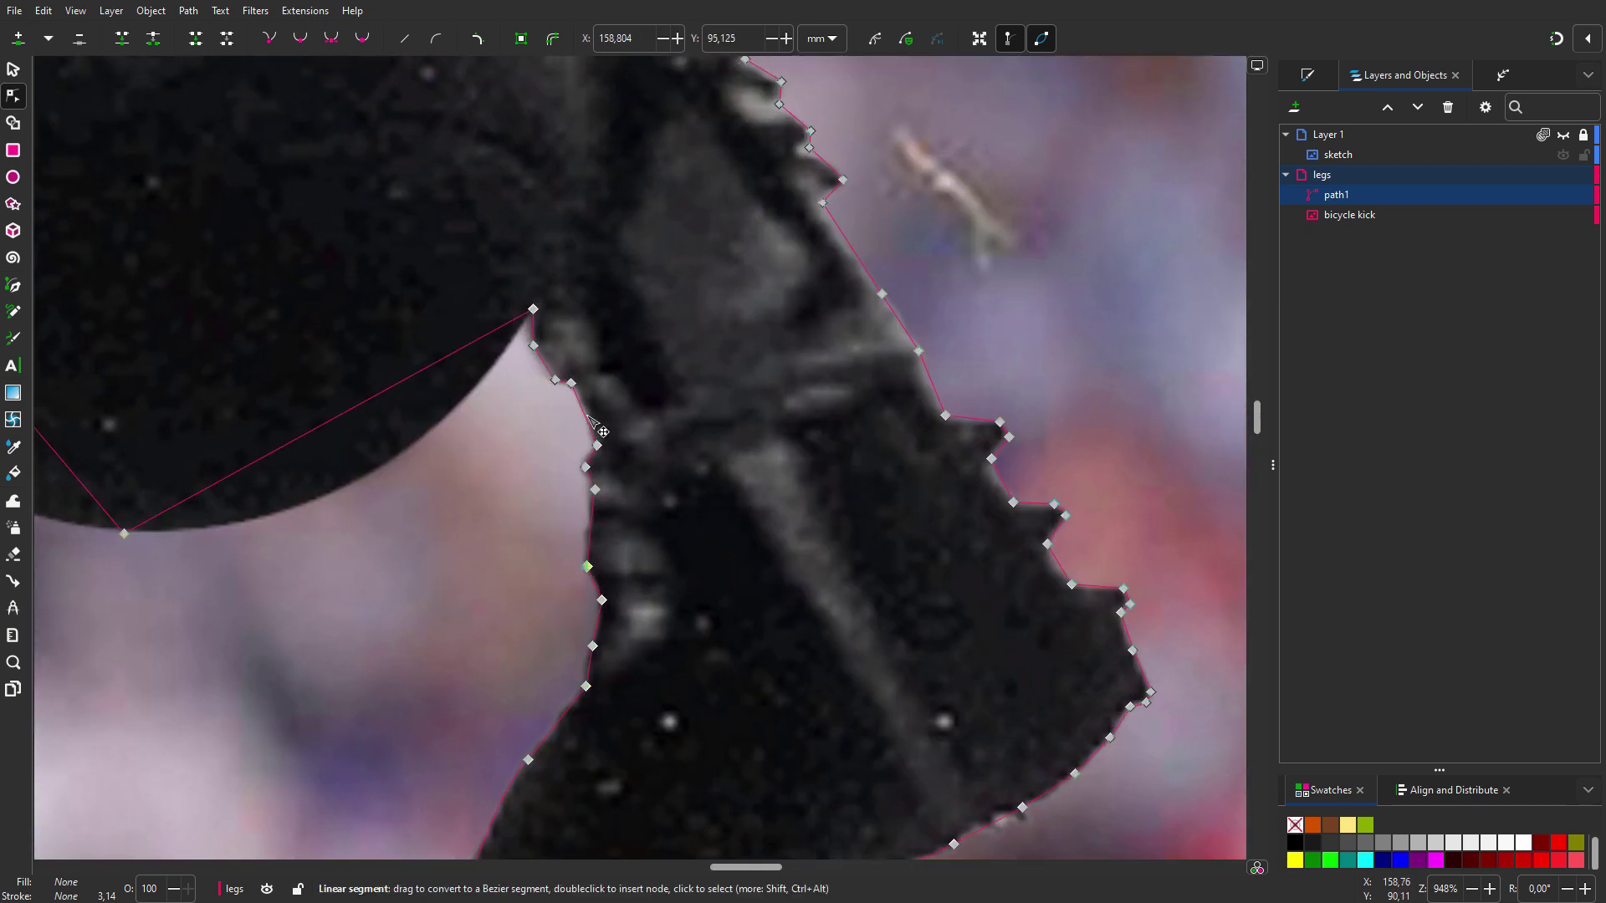
{"action": "scroll", "coordinate": [600, 369], "scroll_direction": "left", "scroll_amount": 5}
{"action": "scroll", "coordinate": [752, 503], "scroll_direction": "up", "scroll_amount": 1}
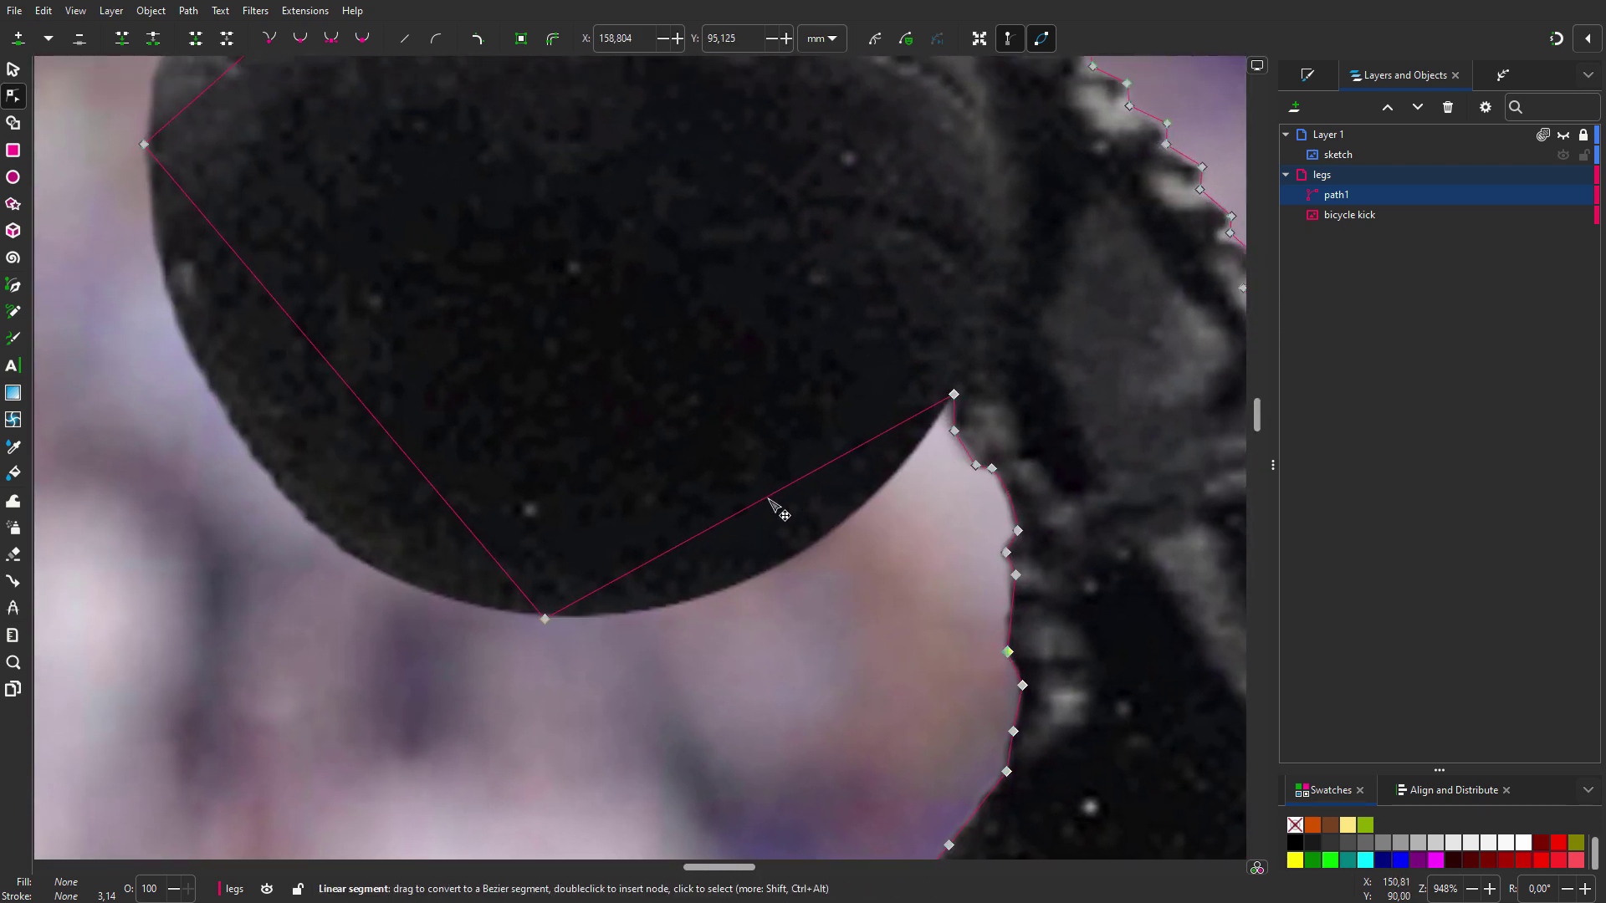
{"action": "left_click_drag", "start_coordinate": [774, 536], "coordinate": [783, 577]}
{"action": "scroll", "coordinate": [784, 583], "scroll_direction": "up", "scroll_amount": 3}
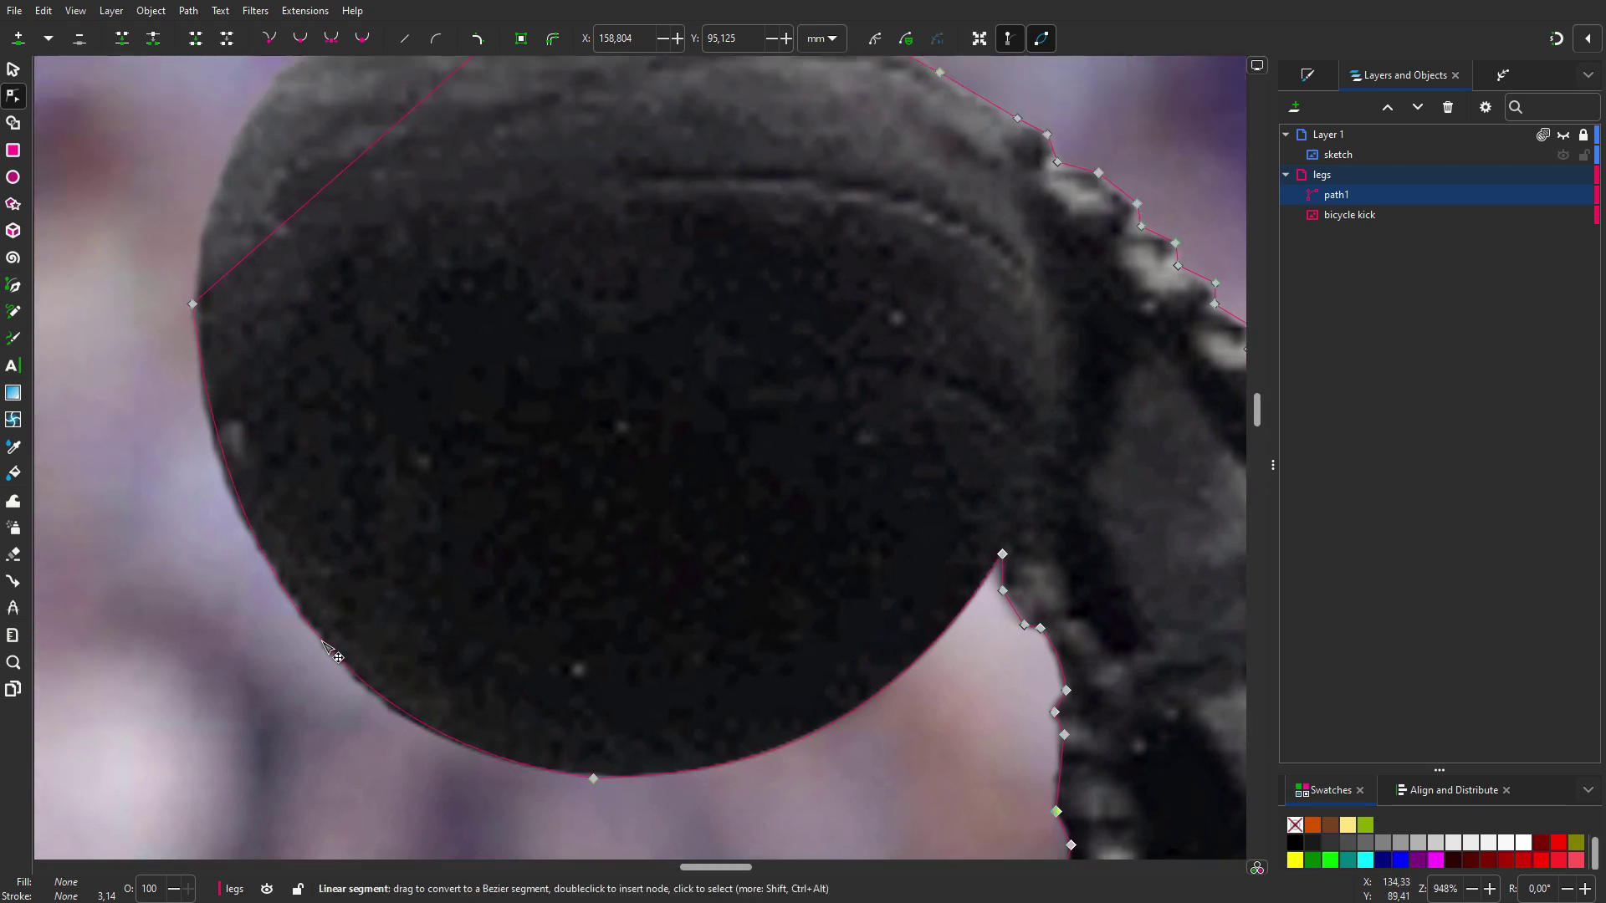
{"action": "scroll", "coordinate": [335, 628], "scroll_direction": "up", "scroll_amount": 5}
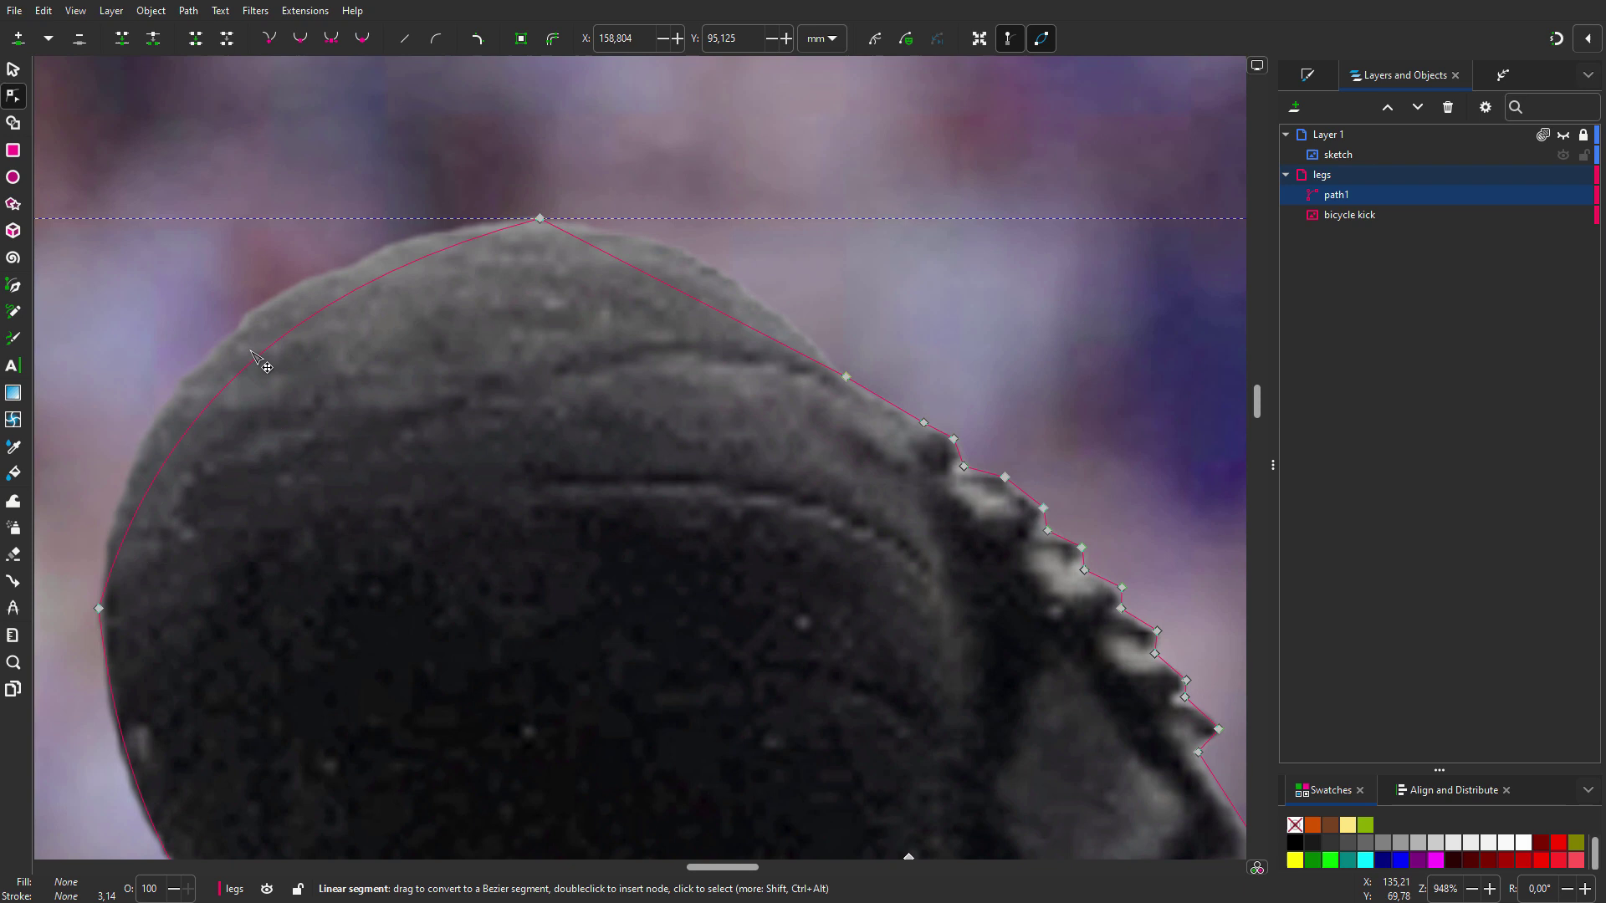
{"action": "mouse_move", "coordinate": [709, 308]}
{"action": "left_mouse_down"}
{"action": "mouse_move", "coordinate": [684, 258]}
{"action": "mouse_move", "coordinate": [734, 281]}
{"action": "left_mouse_up"}
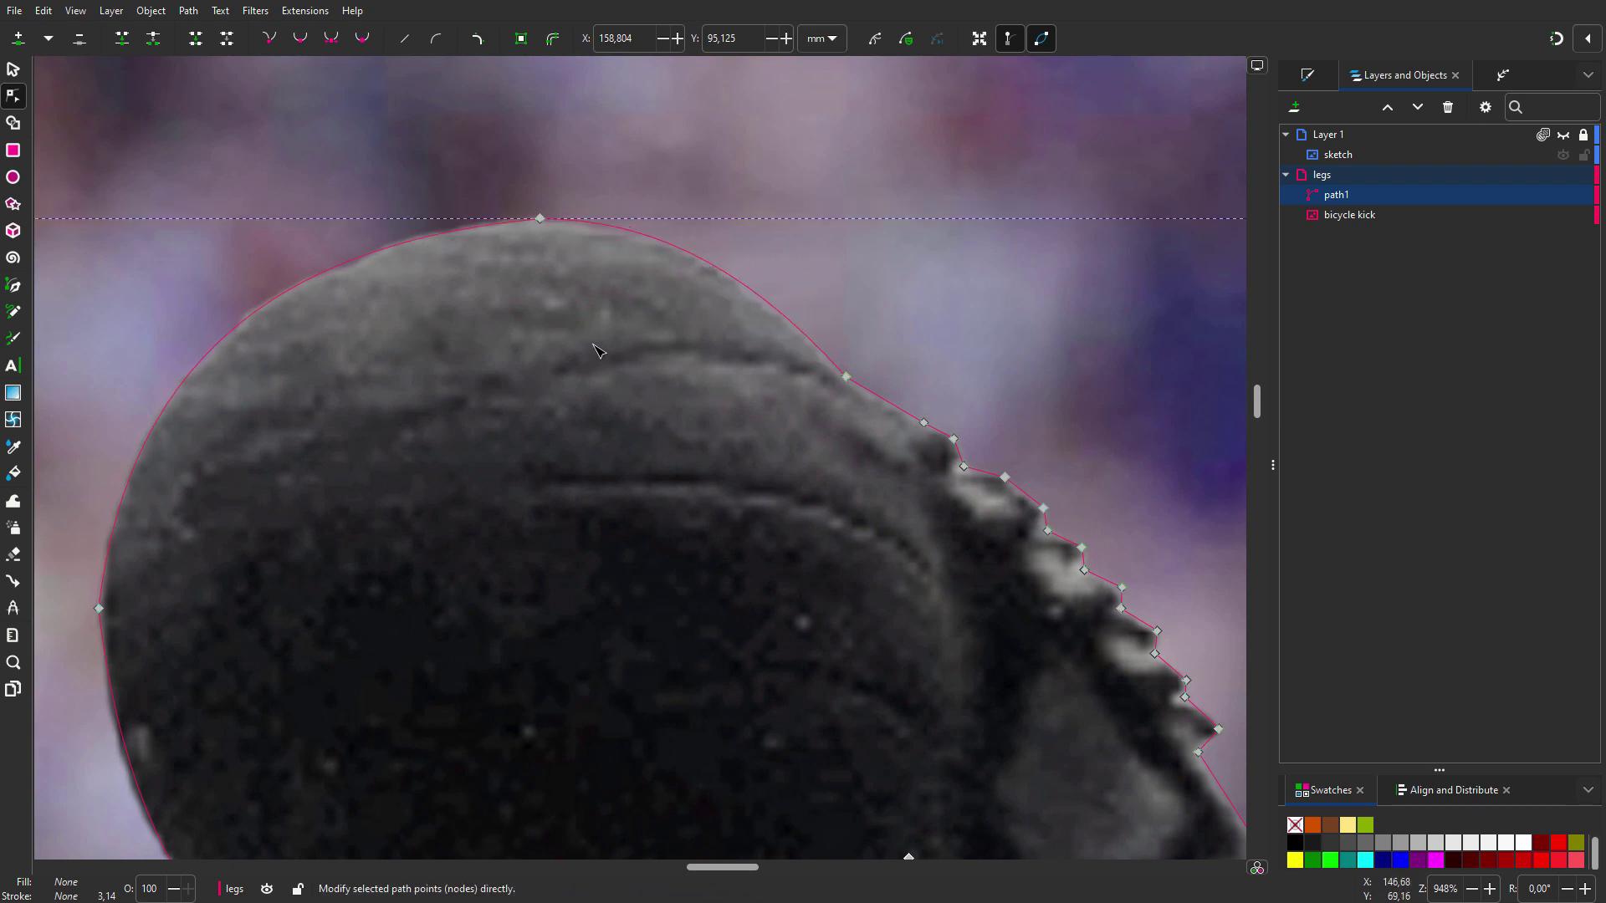
{"action": "left_click_drag", "start_coordinate": [427, 521], "coordinate": [461, 399]}
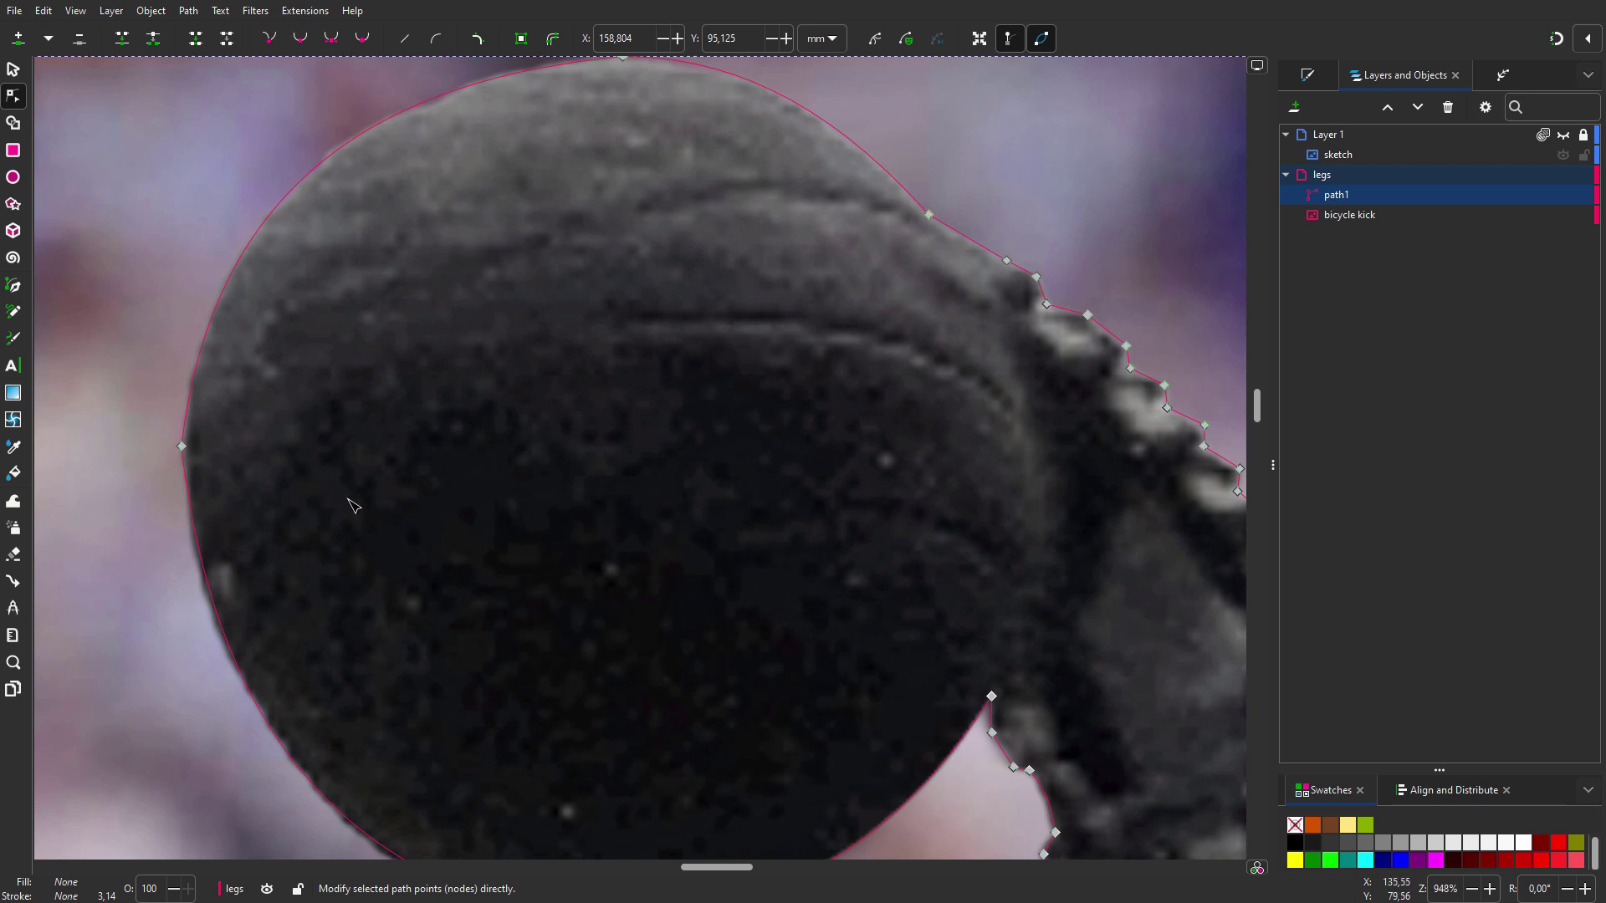
{"action": "scroll", "coordinate": [319, 671], "scroll_direction": "down", "scroll_amount": 3}
{"action": "left_click", "coordinate": [291, 646]}
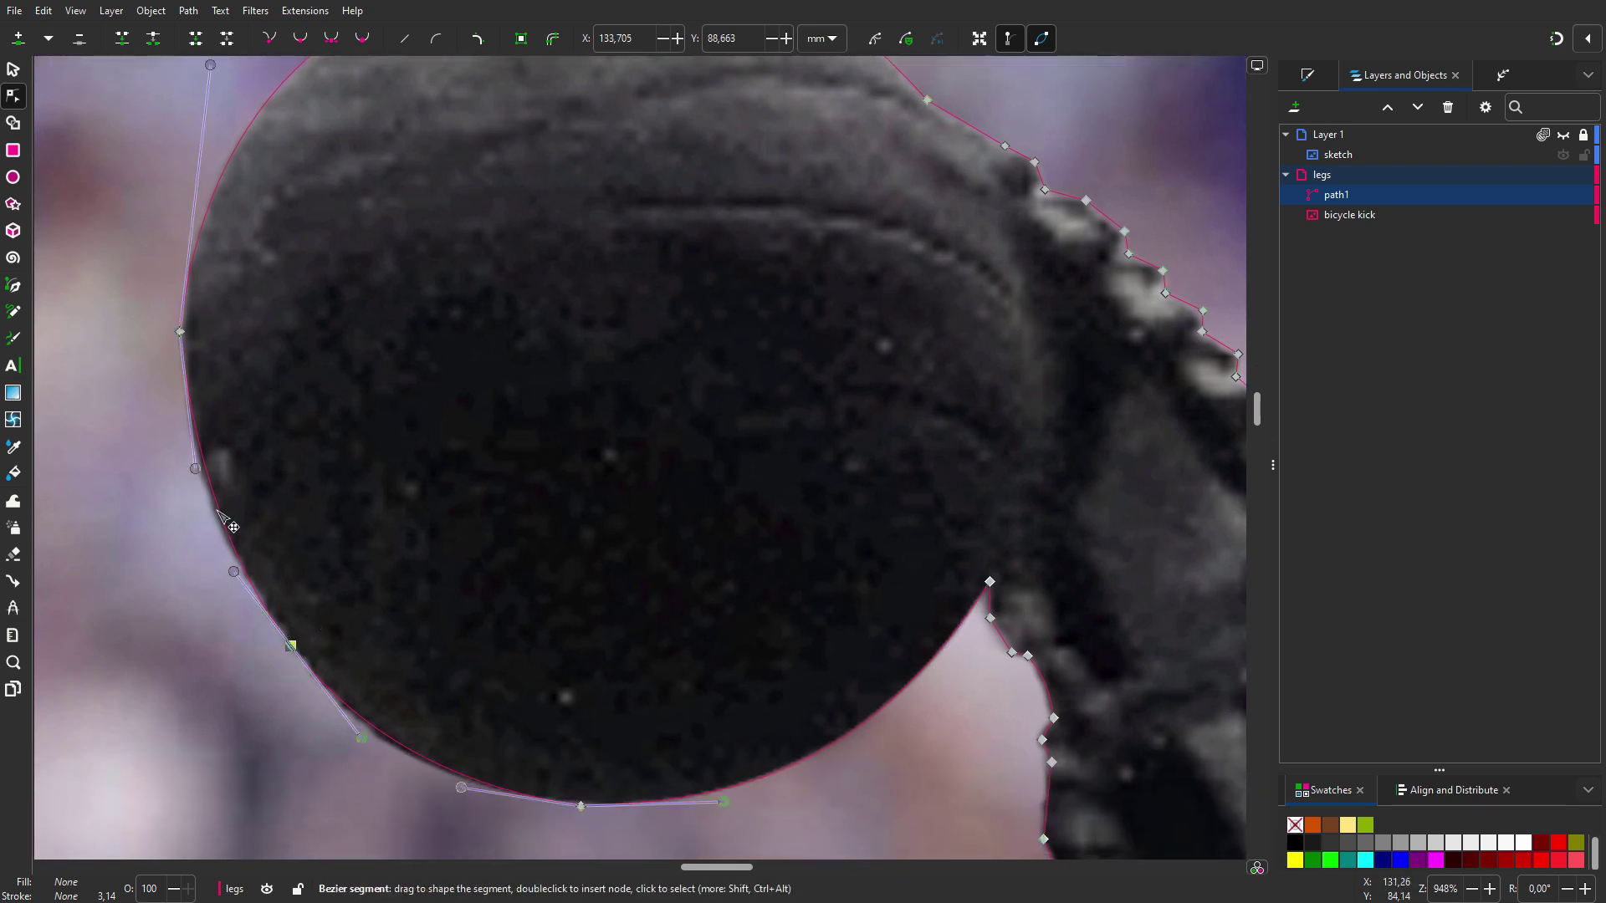
{"action": "left_click_drag", "start_coordinate": [229, 527], "coordinate": [222, 524]}
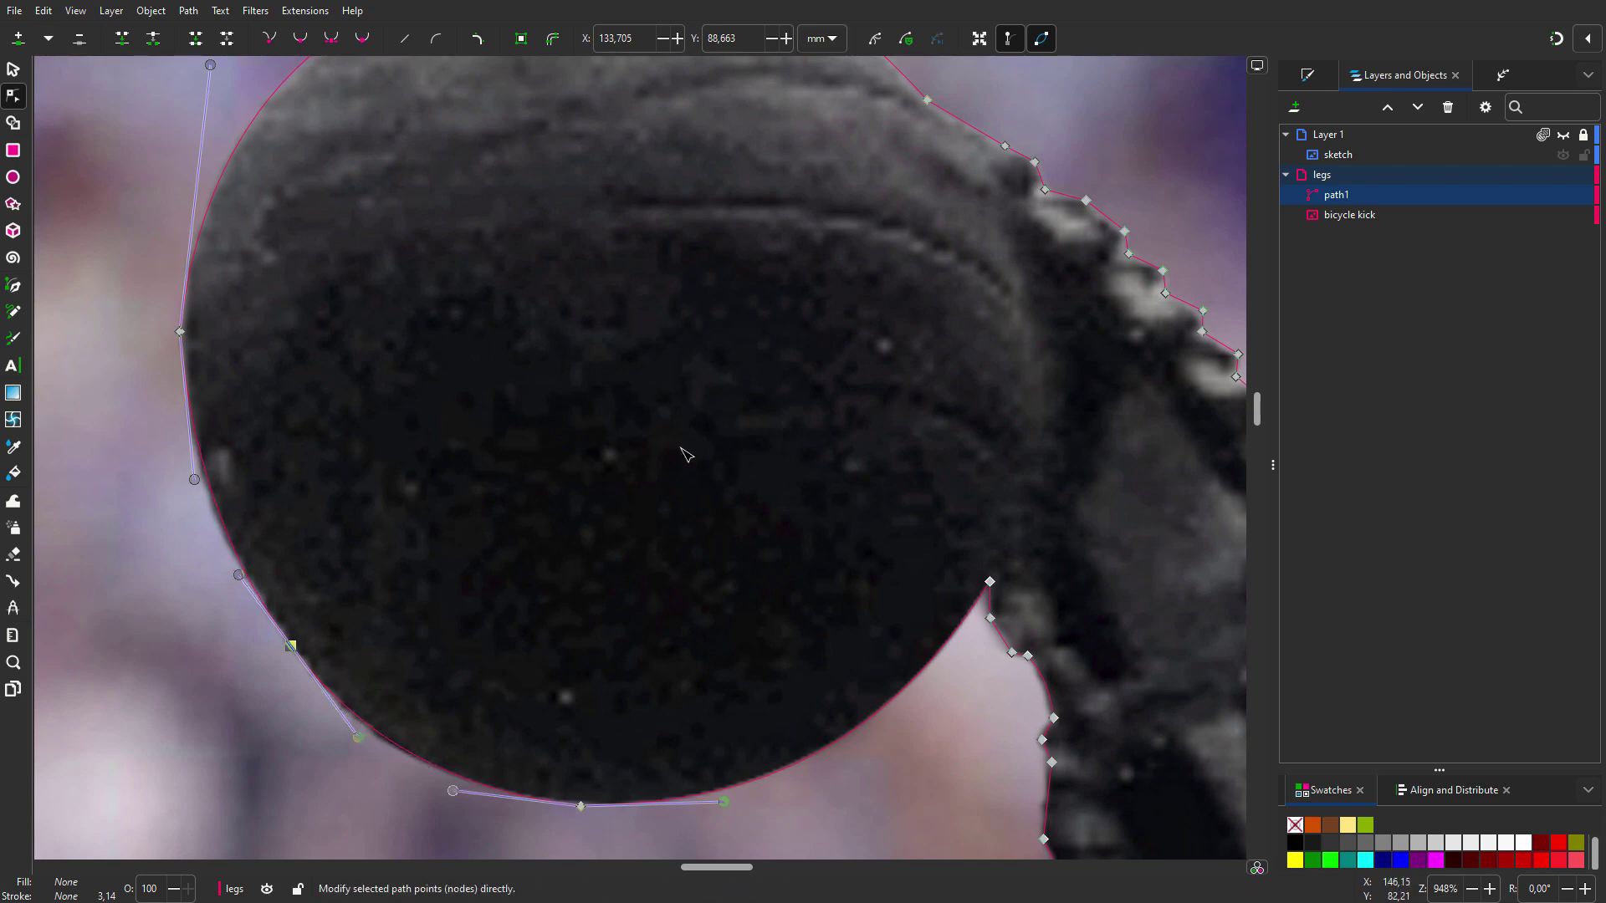
{"action": "mouse_move", "coordinate": [928, 527]}
{"action": "left_mouse_down"}
{"action": "mouse_move", "coordinate": [534, 479]}
{"action": "mouse_move", "coordinate": [534, 189]}
{"action": "left_mouse_up"}
{"action": "mouse_move", "coordinate": [627, 629]}
{"action": "left_mouse_down"}
{"action": "mouse_move", "coordinate": [628, 251]}
{"action": "mouse_move", "coordinate": [627, 314]}
{"action": "left_mouse_up"}
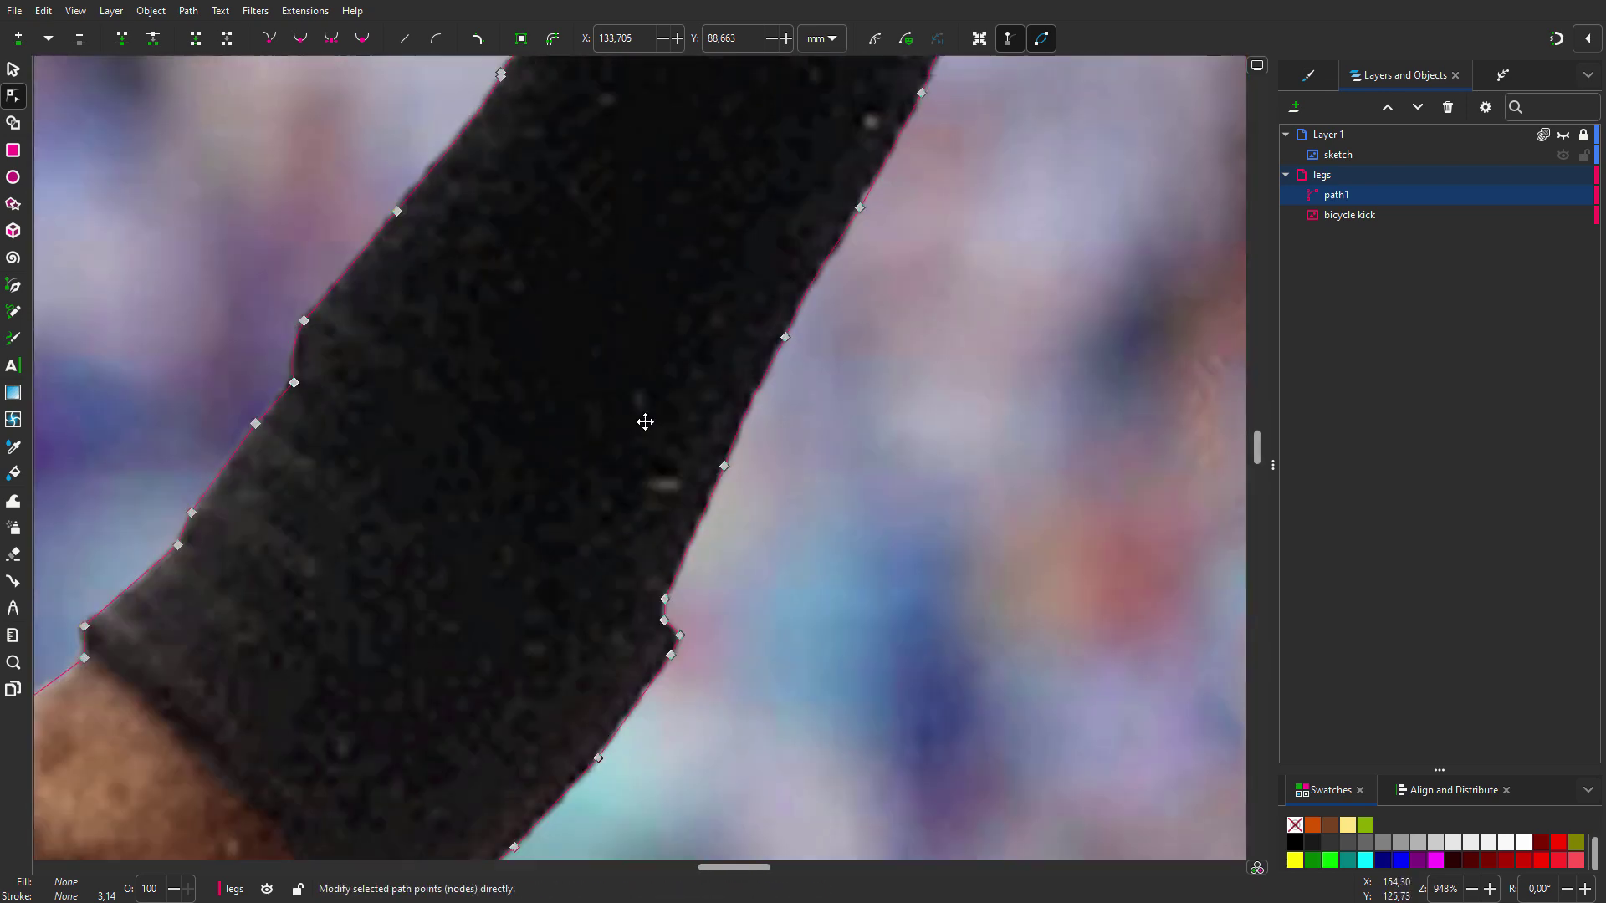
Follow the outline down to the shoe and make the studded-edge nodes smooth.
{"action": "left_click", "coordinate": [556, 435]}
{"action": "scroll", "coordinate": [557, 437], "scroll_direction": "down", "scroll_amount": 3}
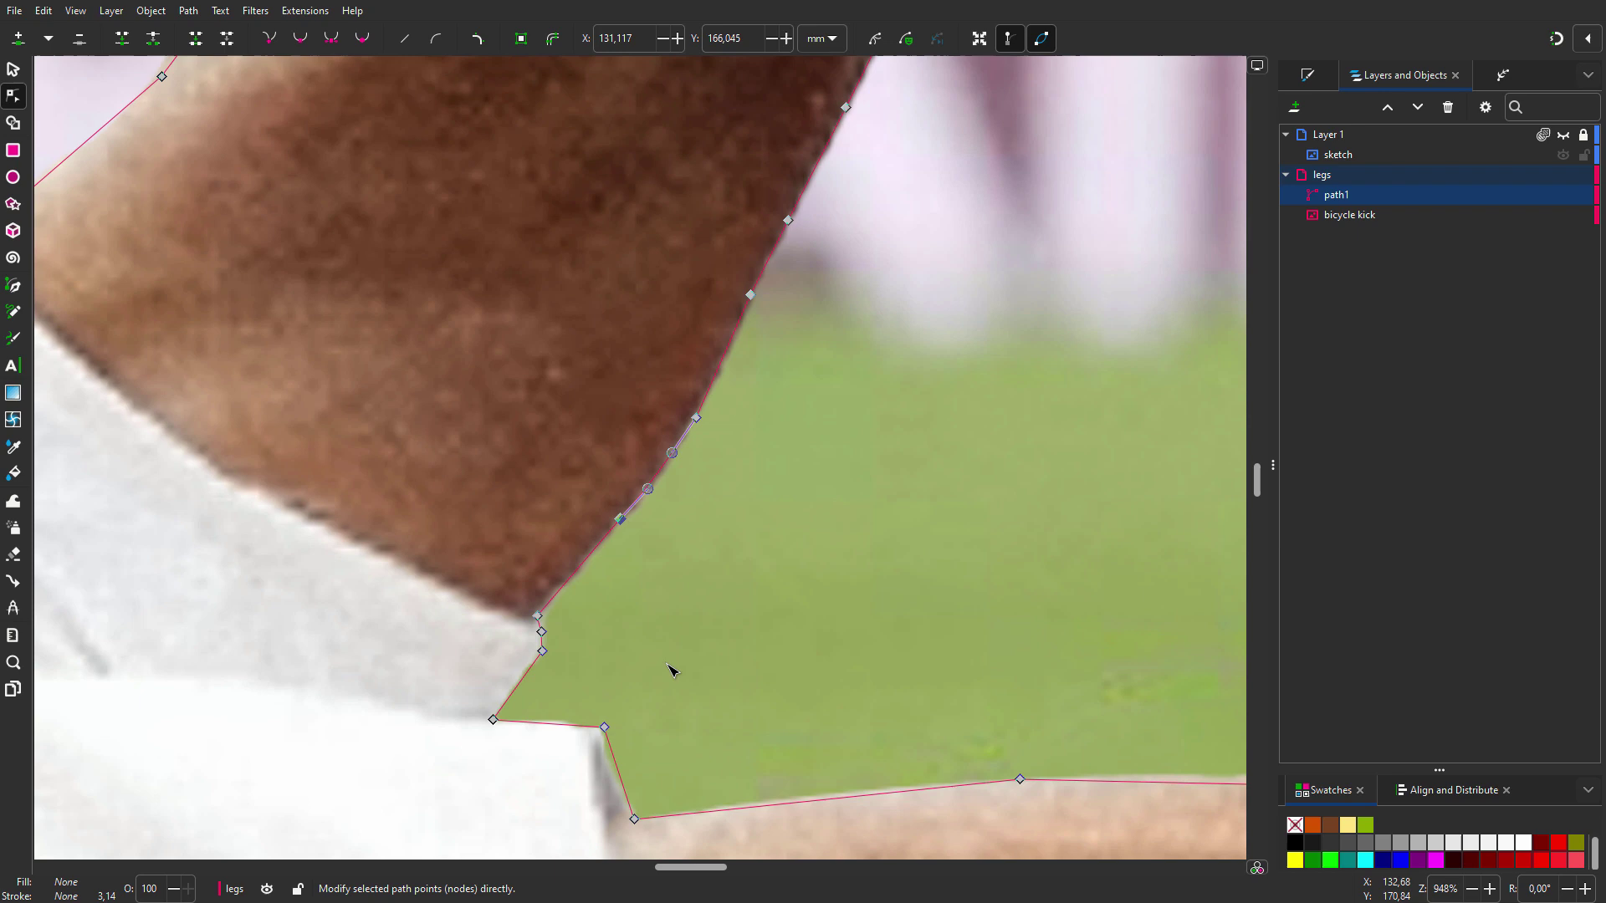
{"action": "scroll", "coordinate": [628, 526], "scroll_direction": "up", "scroll_amount": 3}
{"action": "left_click_drag", "start_coordinate": [928, 602], "coordinate": [539, 200]}
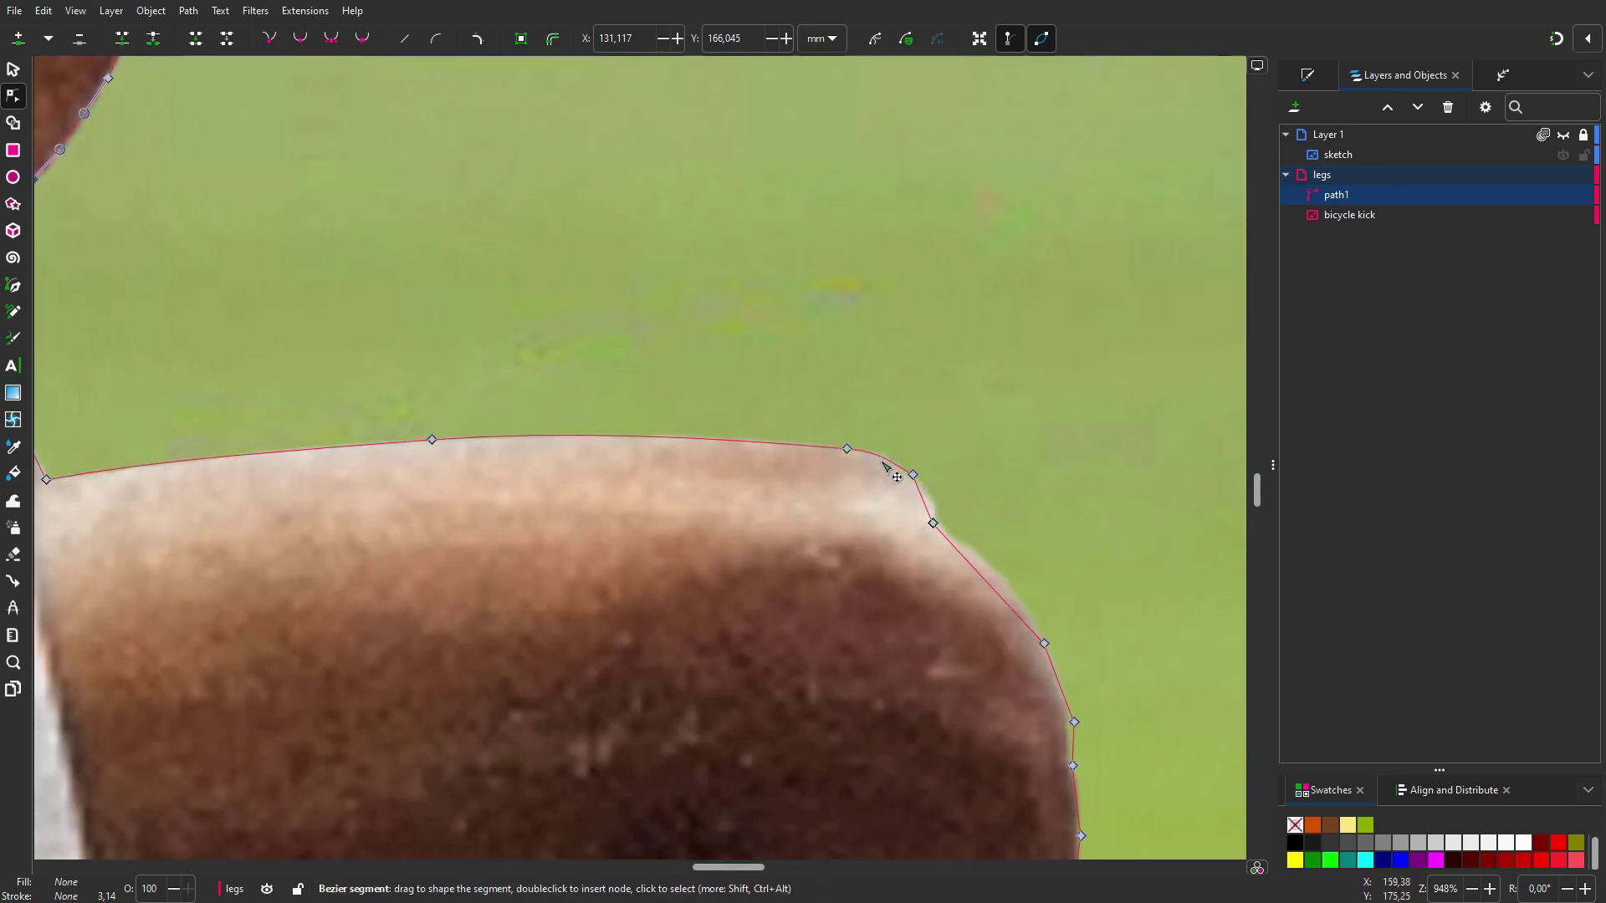
{"action": "left_click_drag", "start_coordinate": [955, 501], "coordinate": [627, 315]}
{"action": "left_click_drag", "start_coordinate": [858, 417], "coordinate": [858, 188]}
{"action": "left_click_drag", "start_coordinate": [954, 628], "coordinate": [946, 188]}
{"action": "left_click_drag", "start_coordinate": [946, 502], "coordinate": [896, 539]}
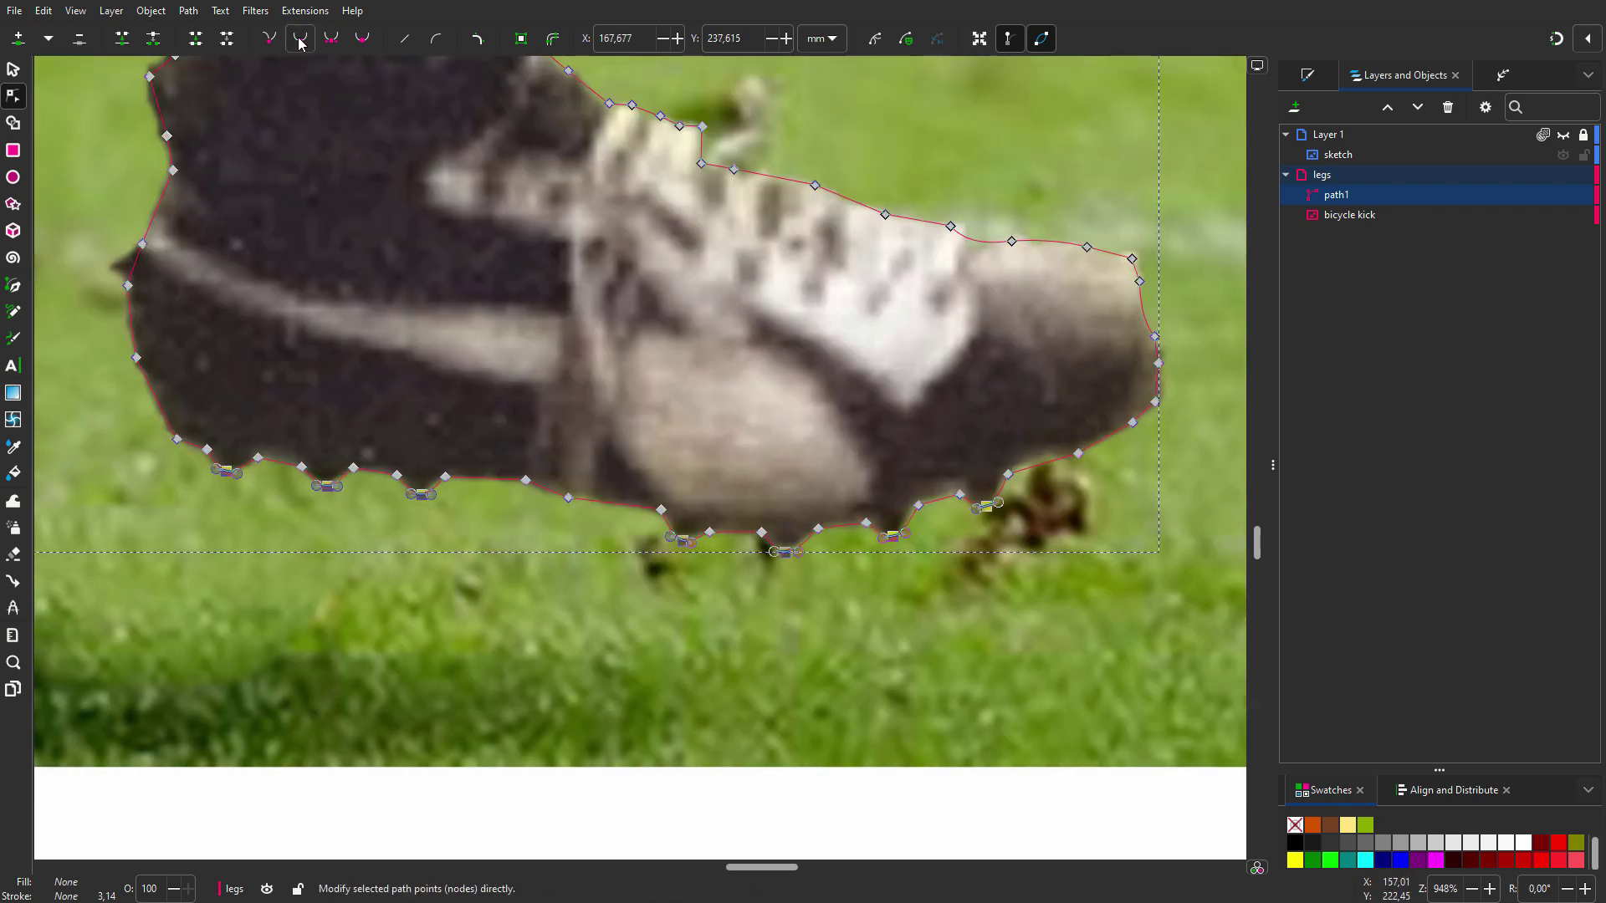
{"action": "left_click", "coordinate": [208, 449]}
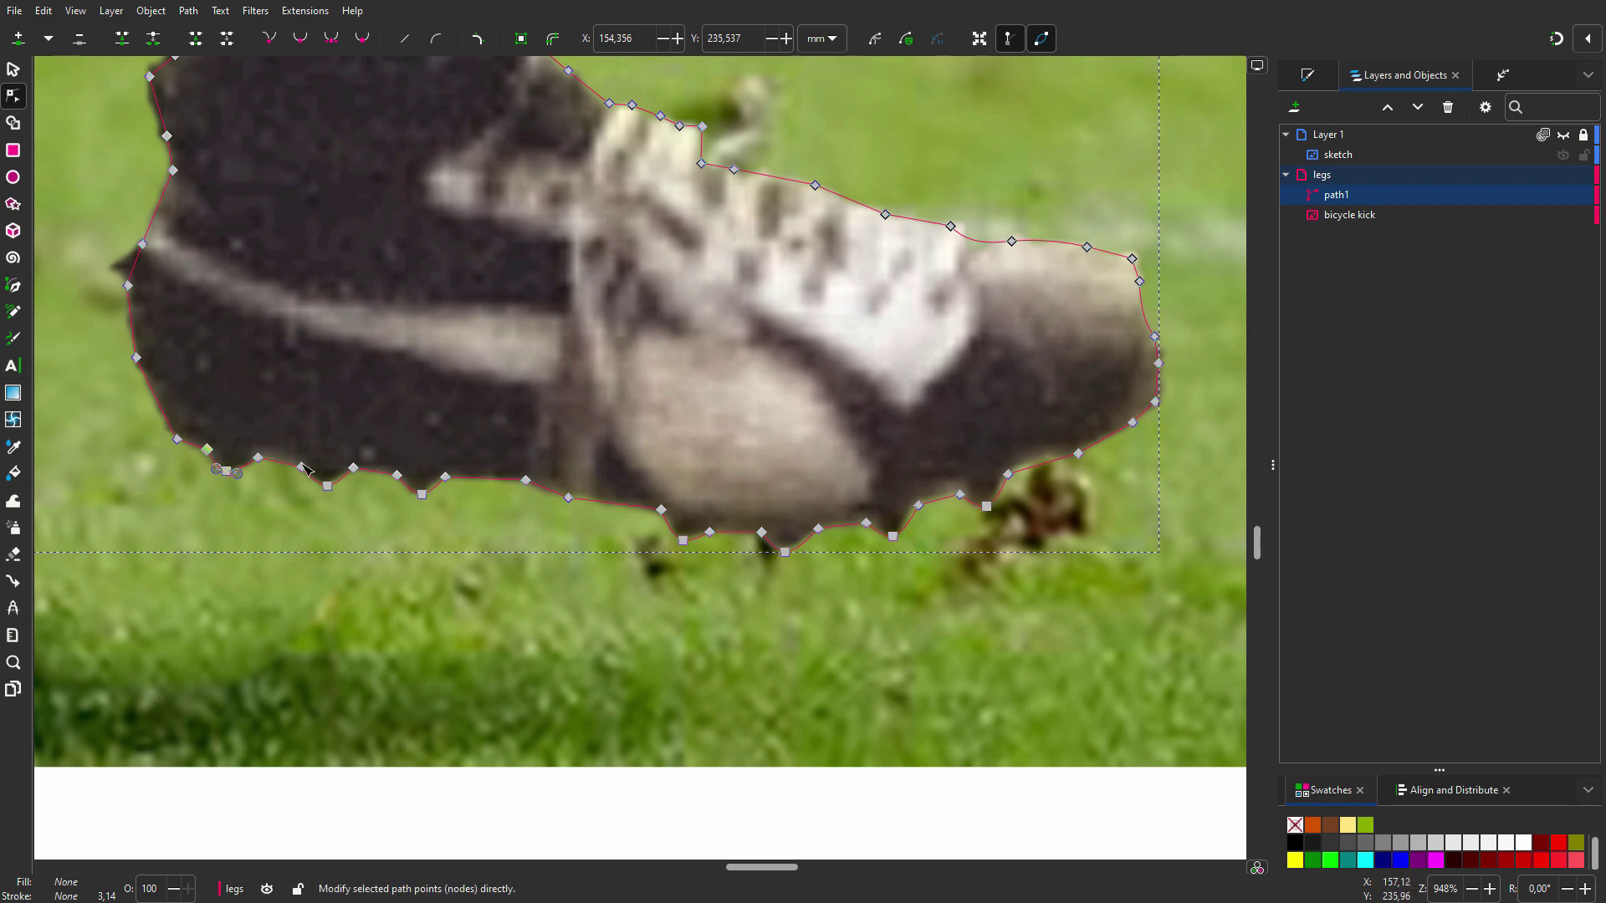
{"action": "left_click_drag", "start_coordinate": [1254, 542], "coordinate": [1255, 408]}
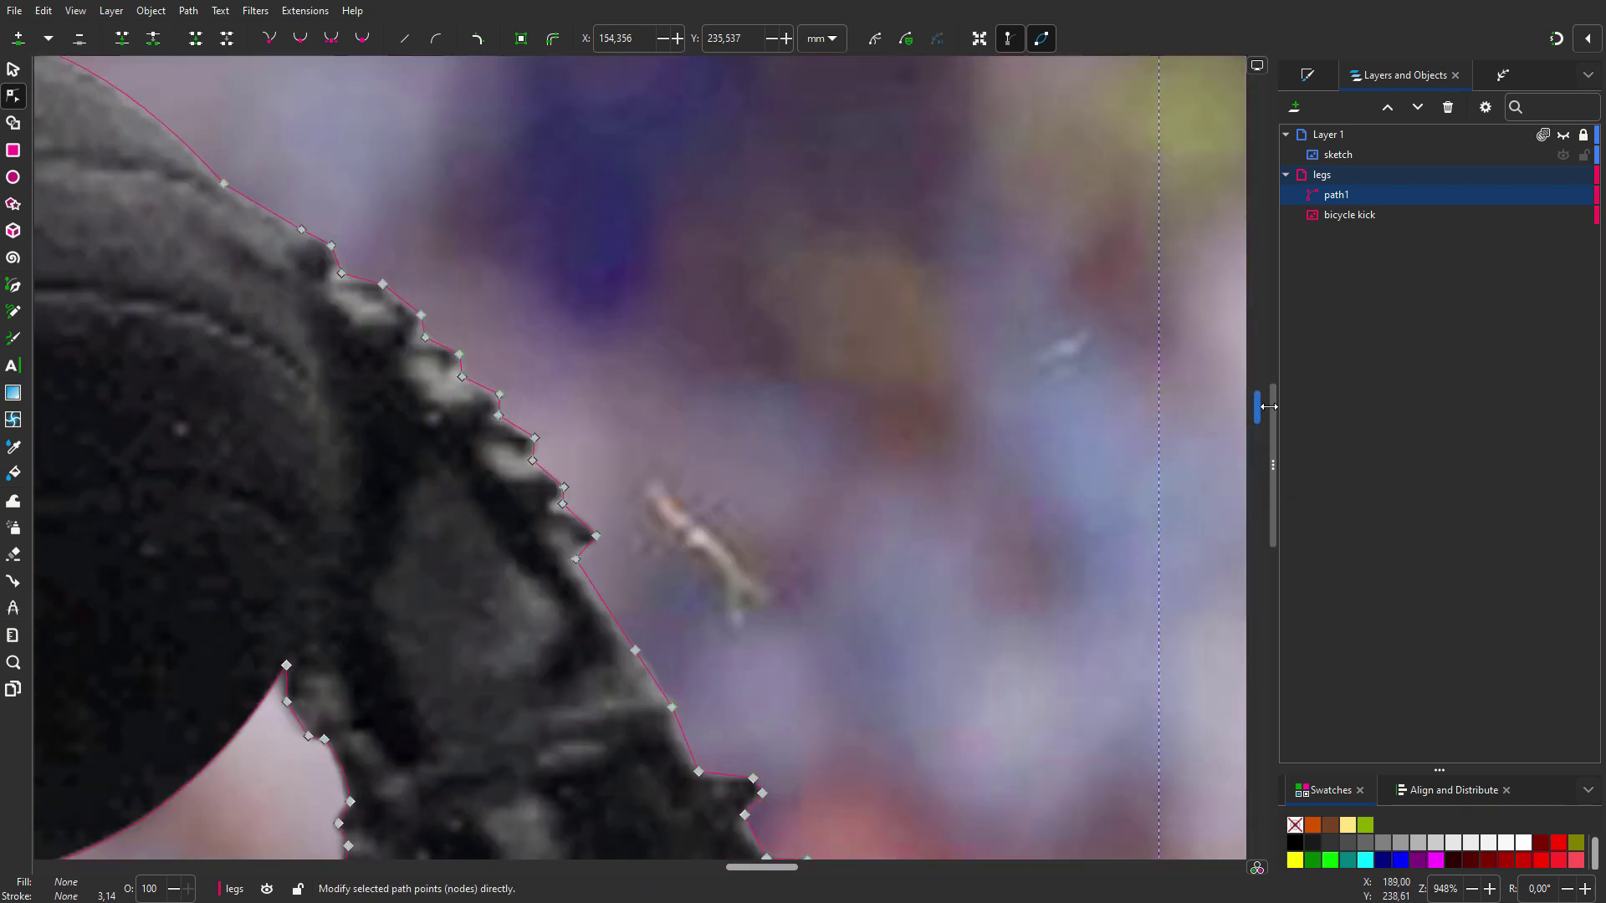
{"action": "left_click_drag", "start_coordinate": [393, 307], "coordinate": [646, 563]}
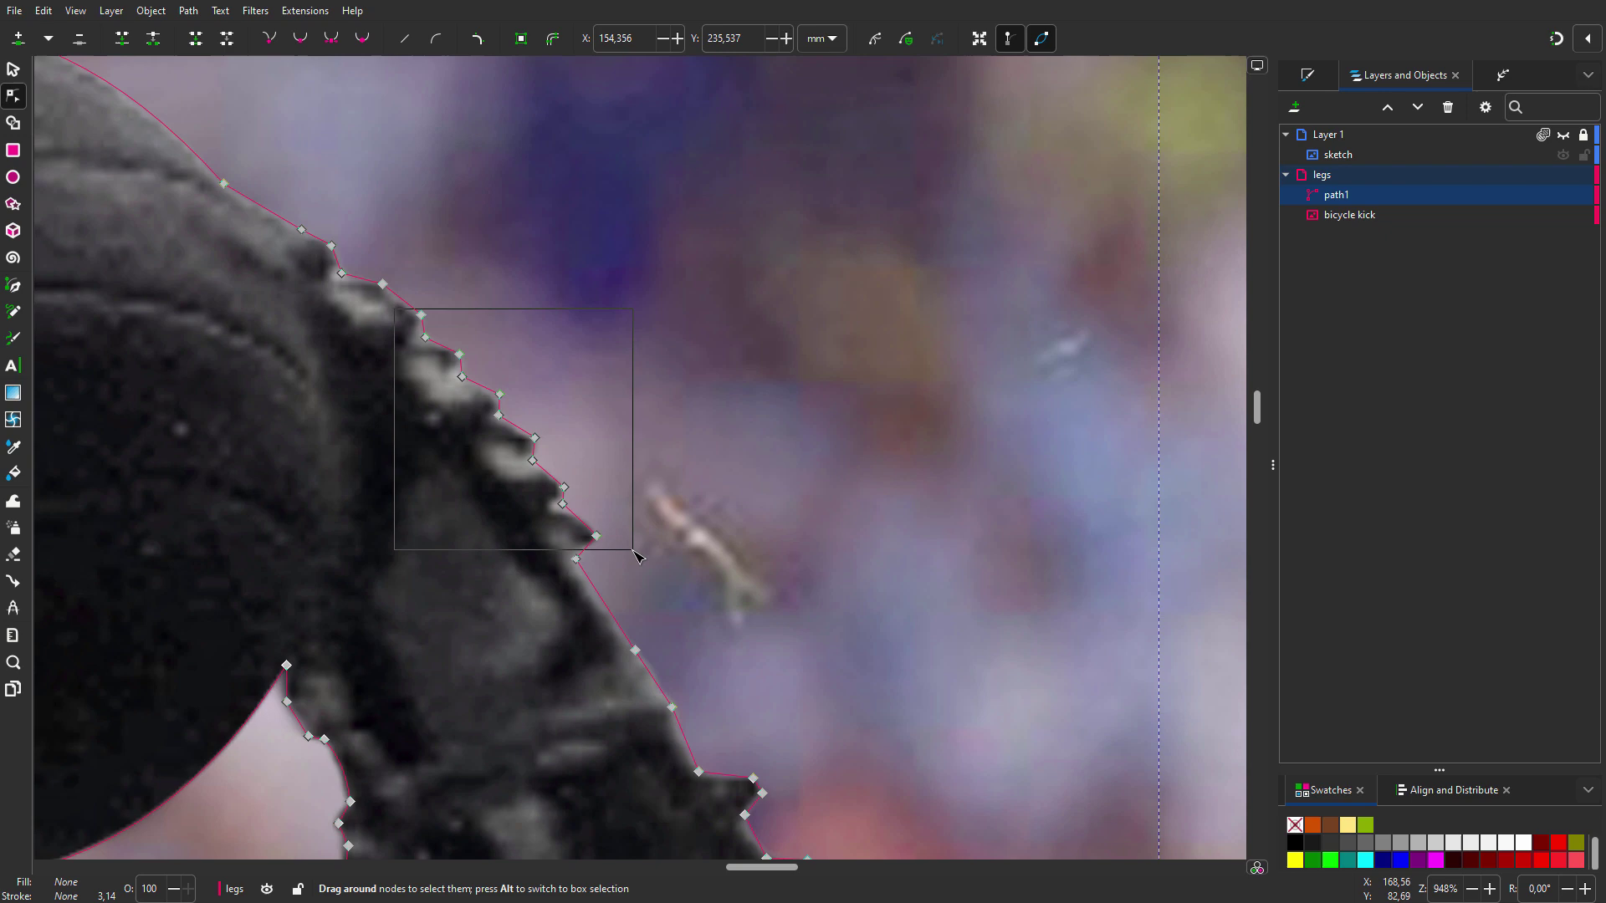
{"action": "left_click", "coordinate": [301, 39]}
{"action": "left_click", "coordinate": [757, 666]}
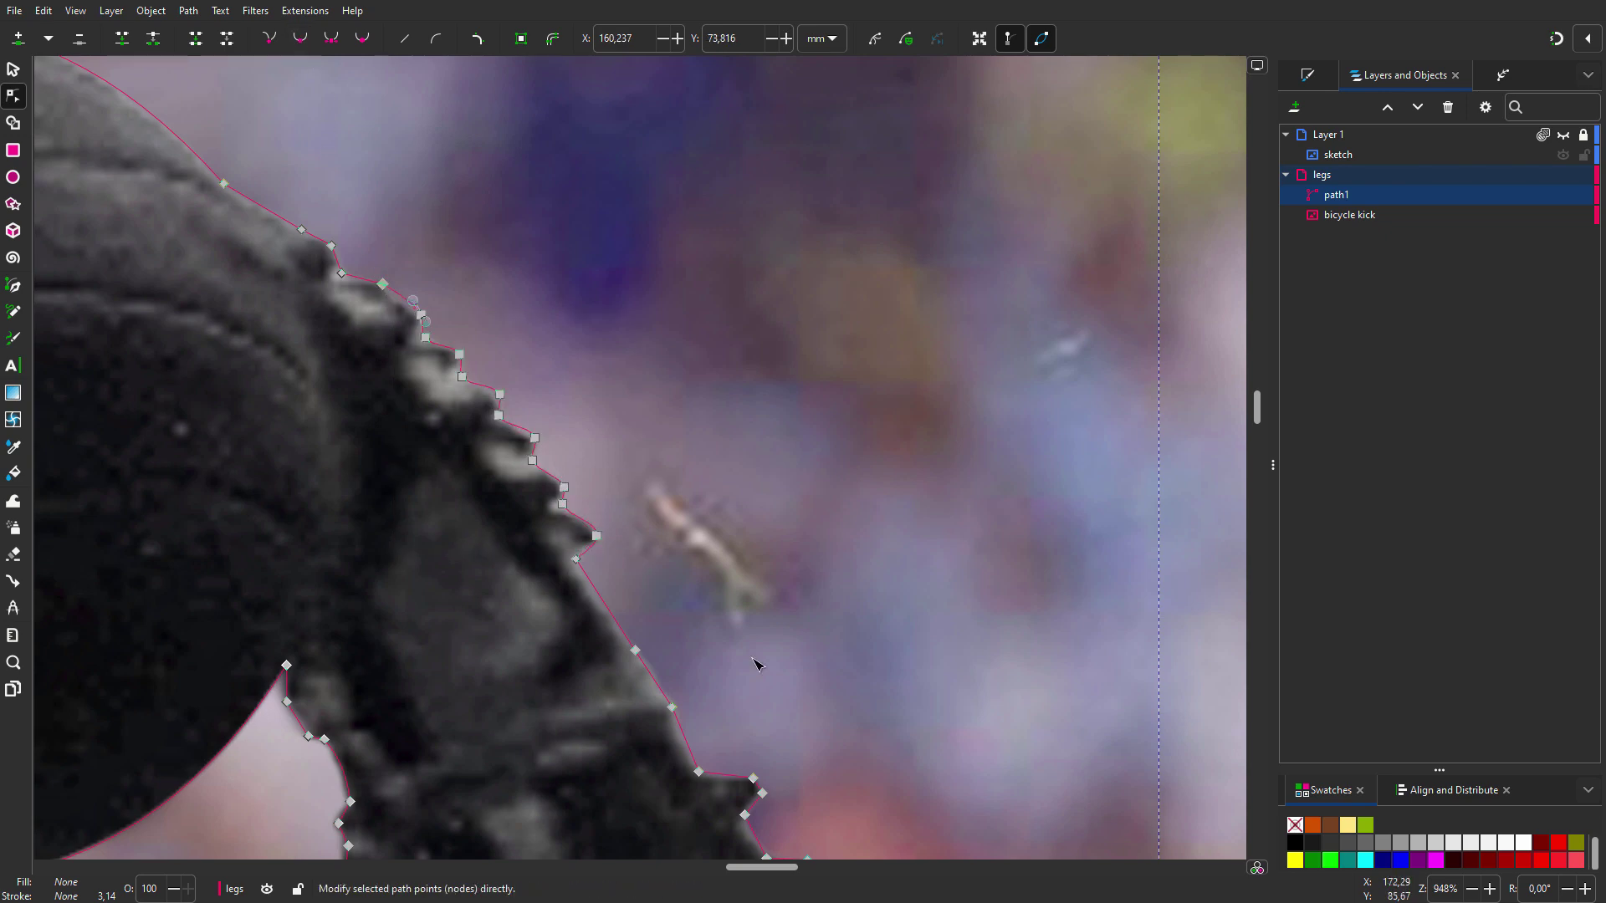
{"action": "scroll", "coordinate": [757, 666], "scroll_direction": "down", "scroll_amount": 5}
{"action": "scroll", "coordinate": [649, 226], "scroll_direction": "down", "scroll_amount": 4}
{"action": "scroll", "coordinate": [649, 227], "scroll_direction": "up", "scroll_amount": 5}
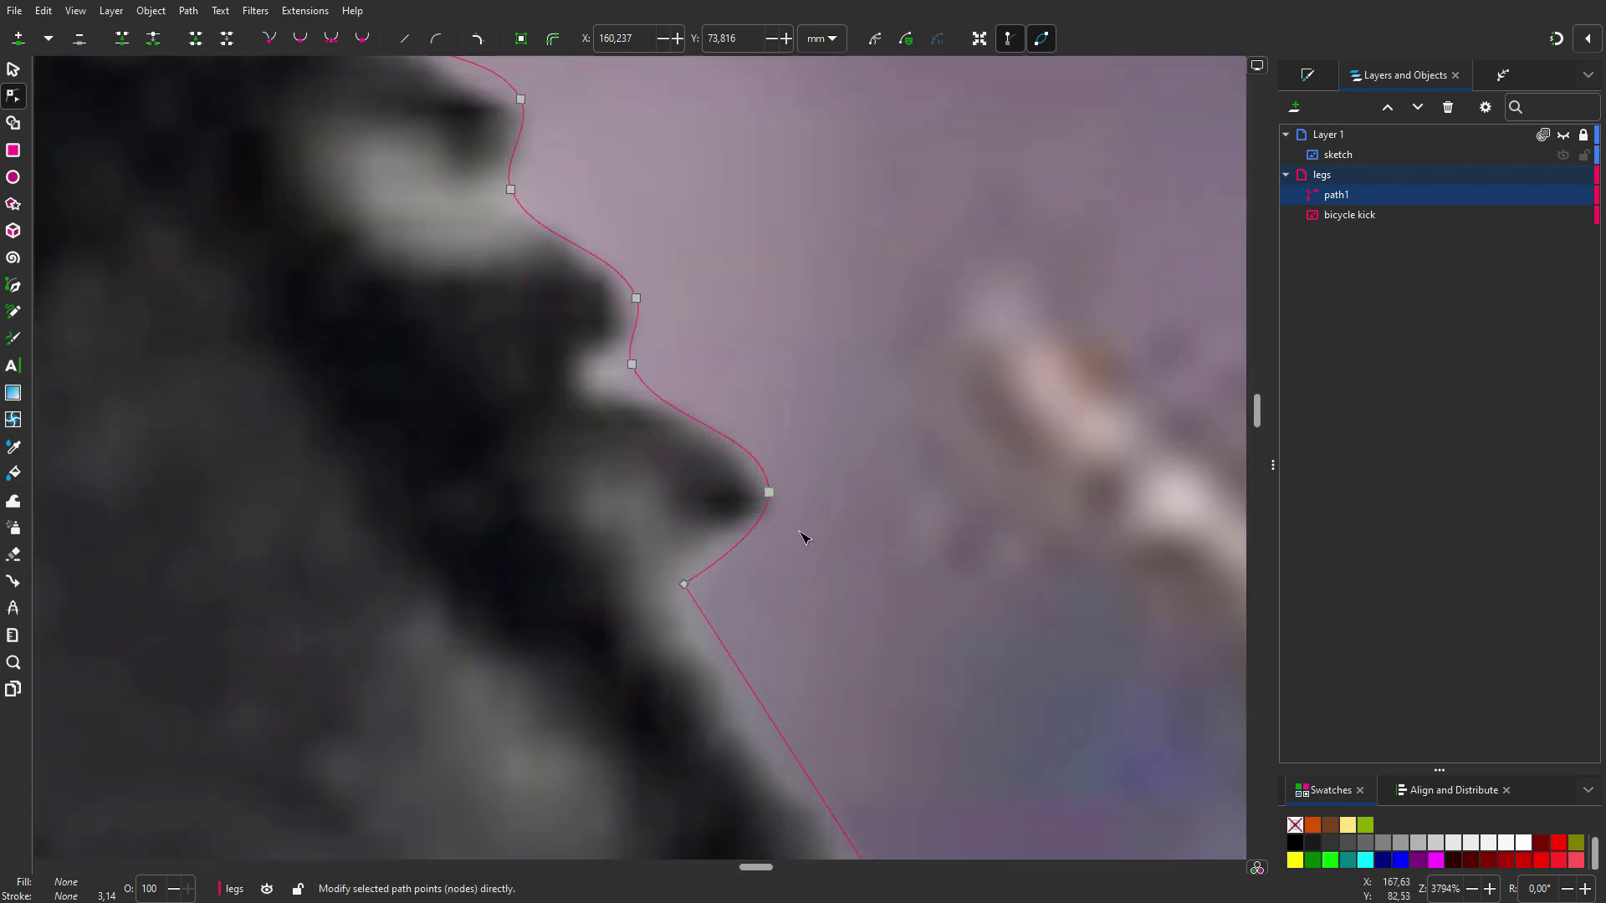
Reshape the stud-tip node, trying corner, smooth, symmetric and auto-smooth types and adjusting its handles.
{"action": "left_click", "coordinate": [769, 494]}
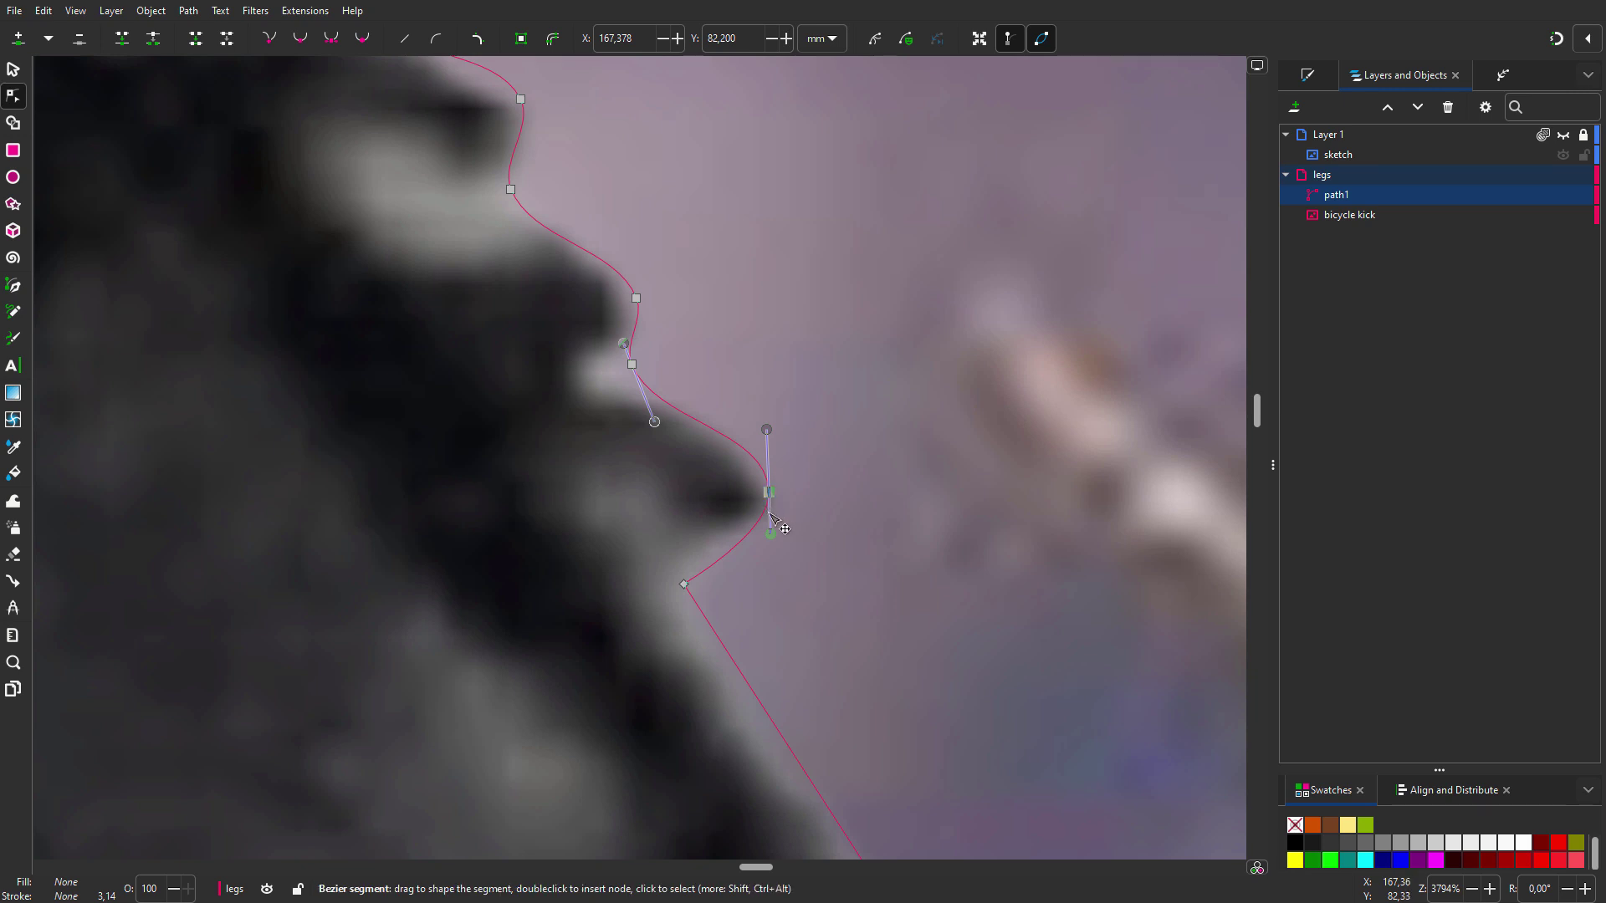
{"action": "mouse_move", "coordinate": [770, 535]}
{"action": "left_mouse_down"}
{"action": "mouse_move", "coordinate": [813, 573]}
{"action": "mouse_move", "coordinate": [771, 540]}
{"action": "left_mouse_up"}
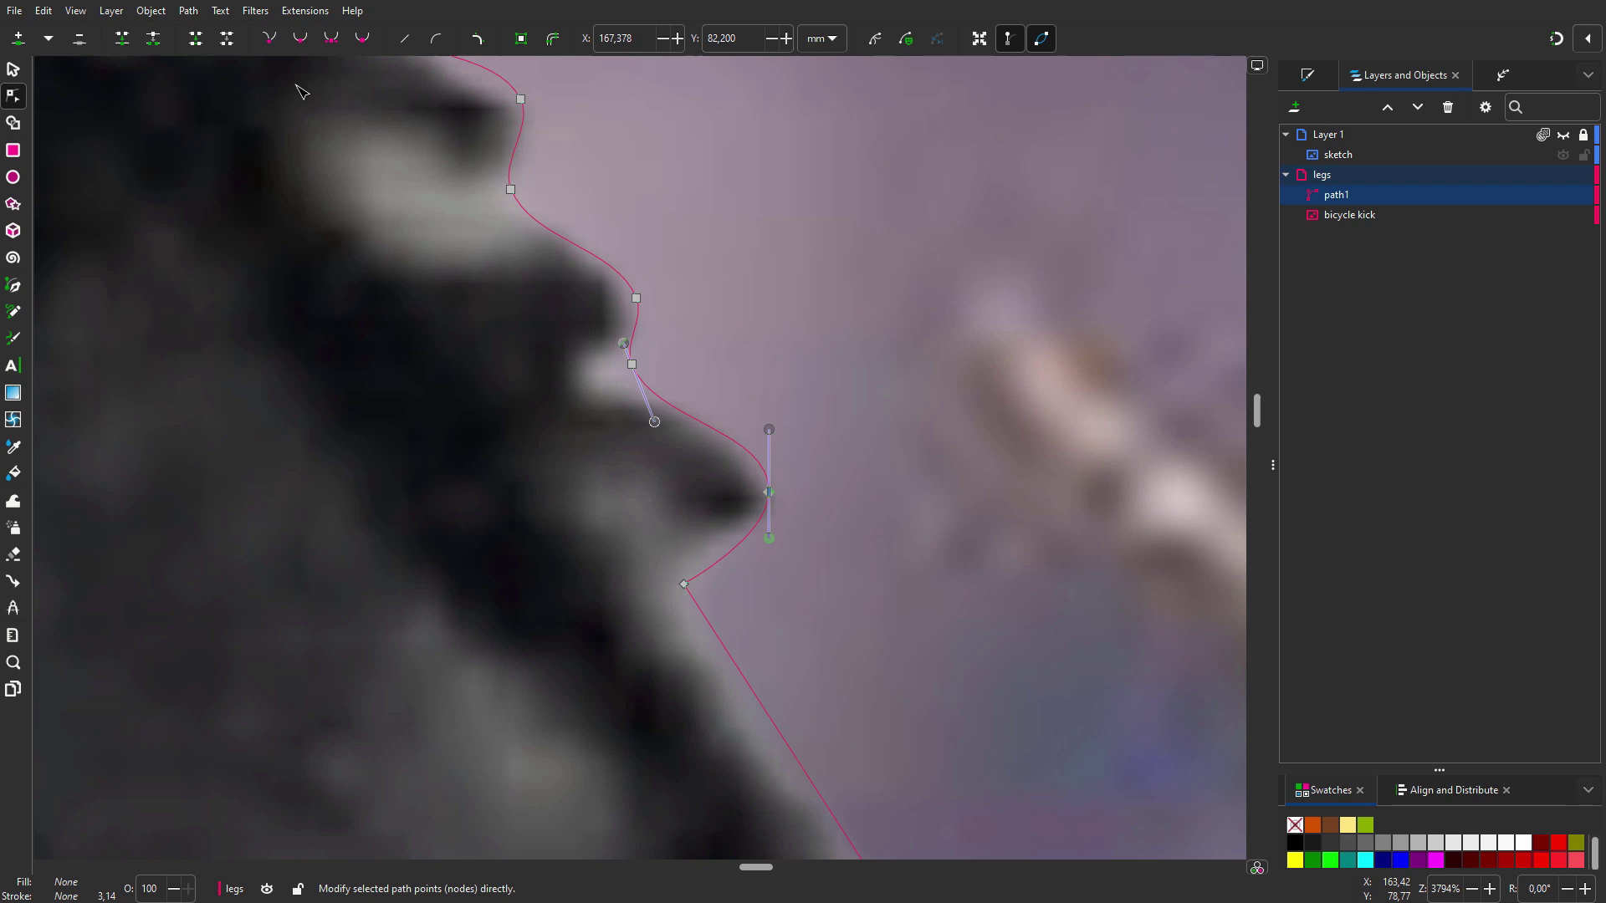
{"action": "mouse_move", "coordinate": [765, 543]}
{"action": "left_mouse_down"}
{"action": "mouse_move", "coordinate": [606, 515]}
{"action": "mouse_move", "coordinate": [748, 561]}
{"action": "left_mouse_up"}
{"action": "left_click", "coordinate": [271, 37]}
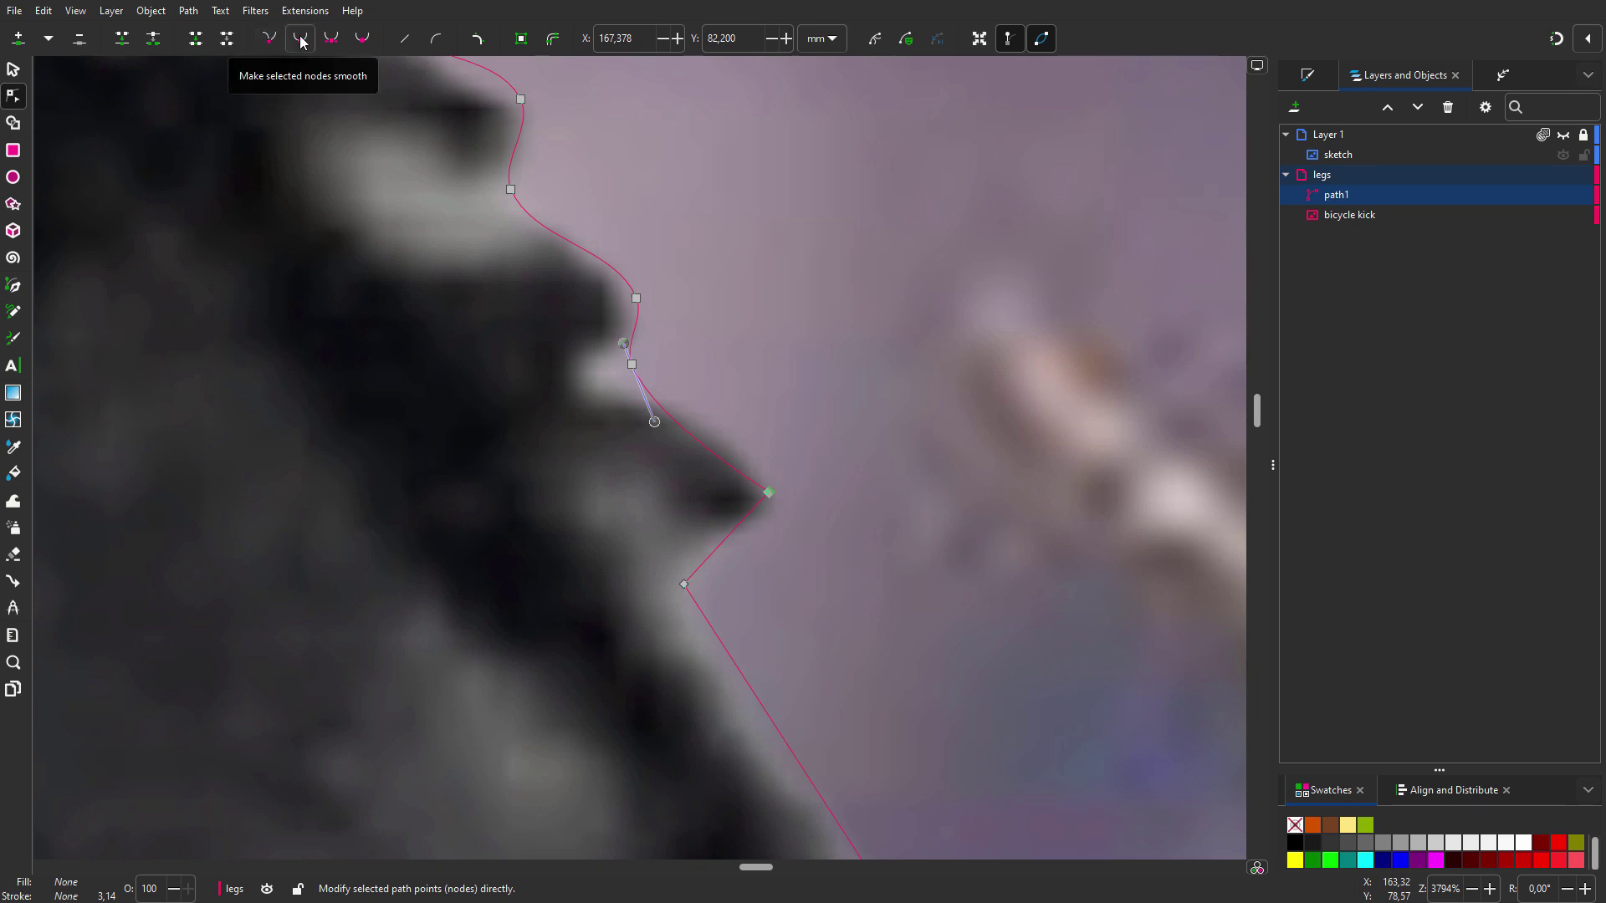
{"action": "left_click", "coordinate": [301, 38]}
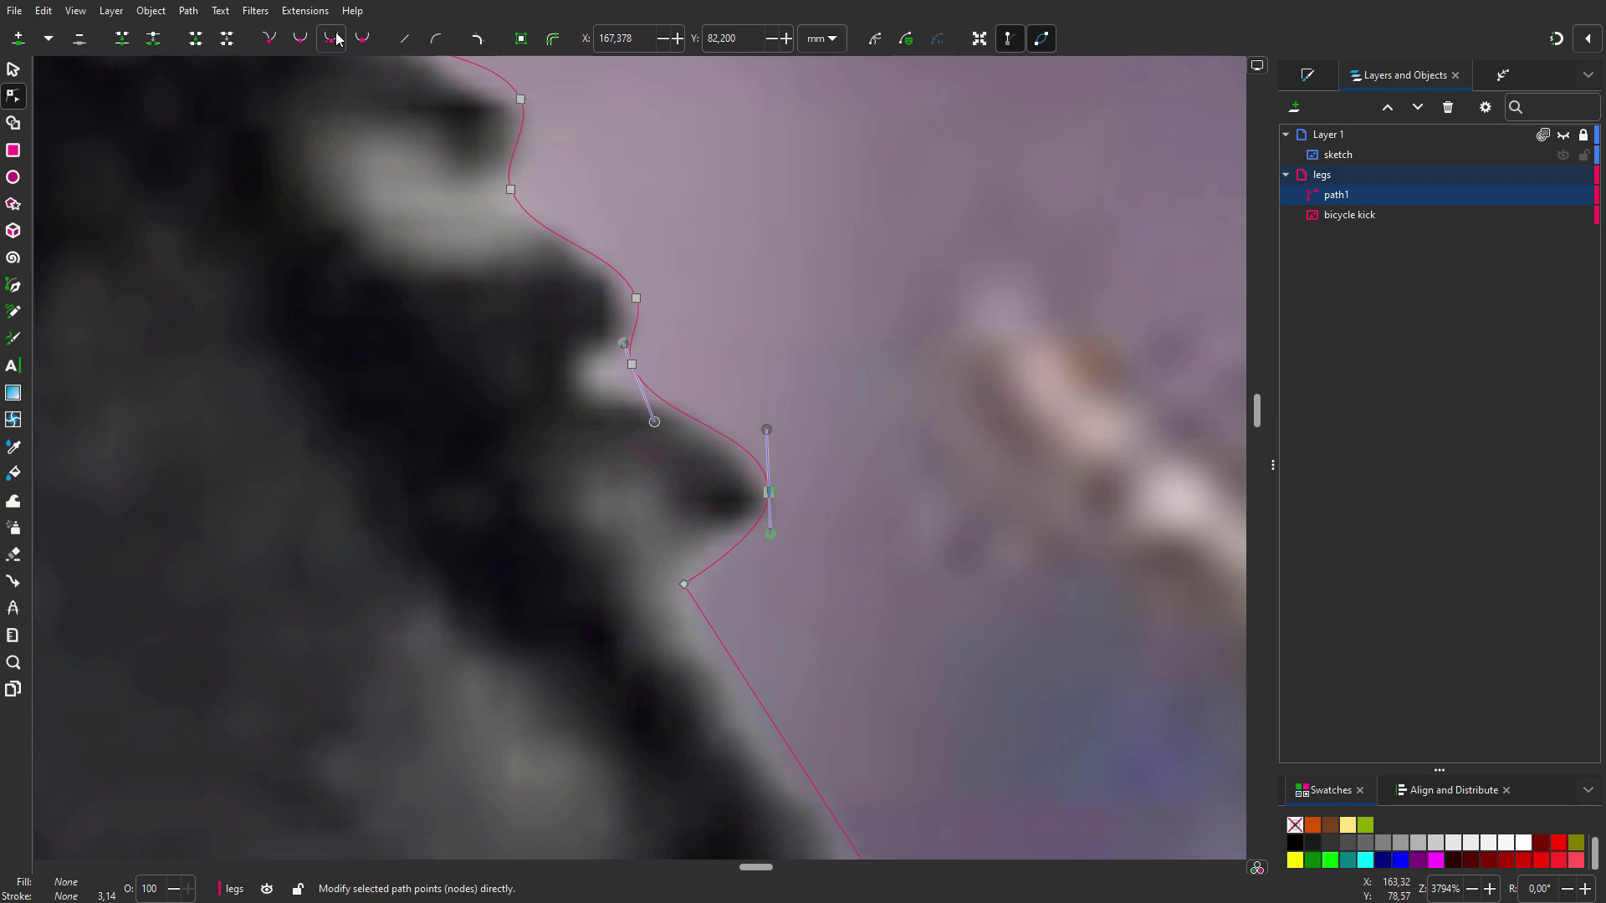
{"action": "left_click", "coordinate": [331, 39]}
{"action": "mouse_move", "coordinate": [768, 547]}
{"action": "left_mouse_down"}
{"action": "mouse_move", "coordinate": [787, 584]}
{"action": "mouse_move", "coordinate": [781, 556]}
{"action": "left_mouse_up"}
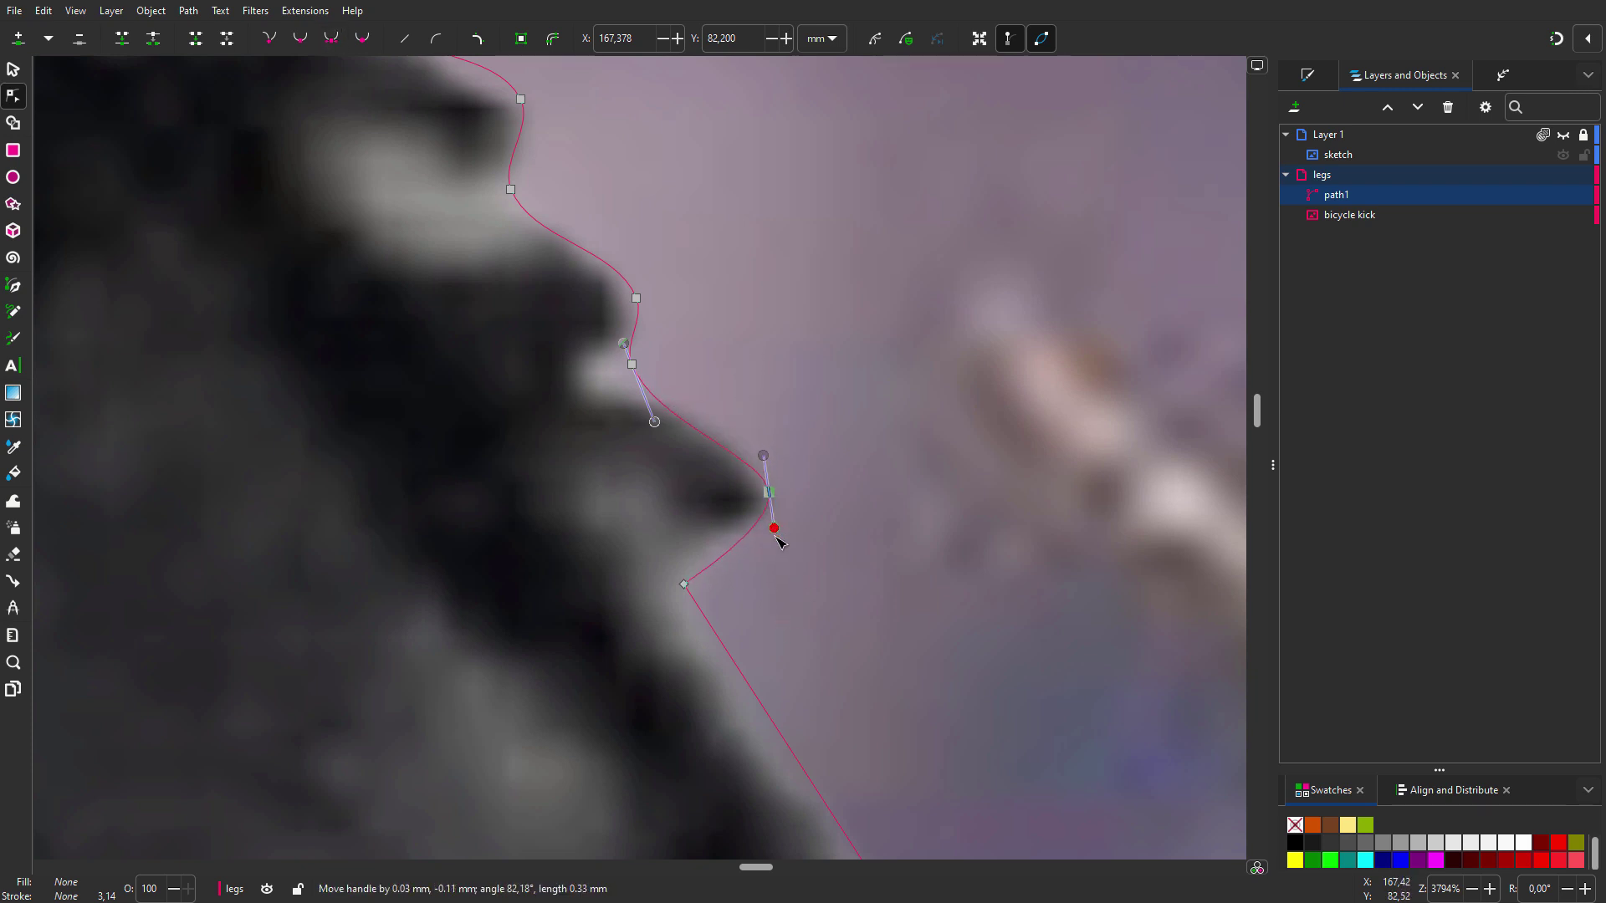
{"action": "left_click", "coordinate": [362, 38]}
{"action": "mouse_move", "coordinate": [767, 495]}
{"action": "left_mouse_down"}
{"action": "mouse_move", "coordinate": [798, 388]}
{"action": "mouse_move", "coordinate": [763, 473]}
{"action": "mouse_move", "coordinate": [776, 487]}
{"action": "left_mouse_up"}
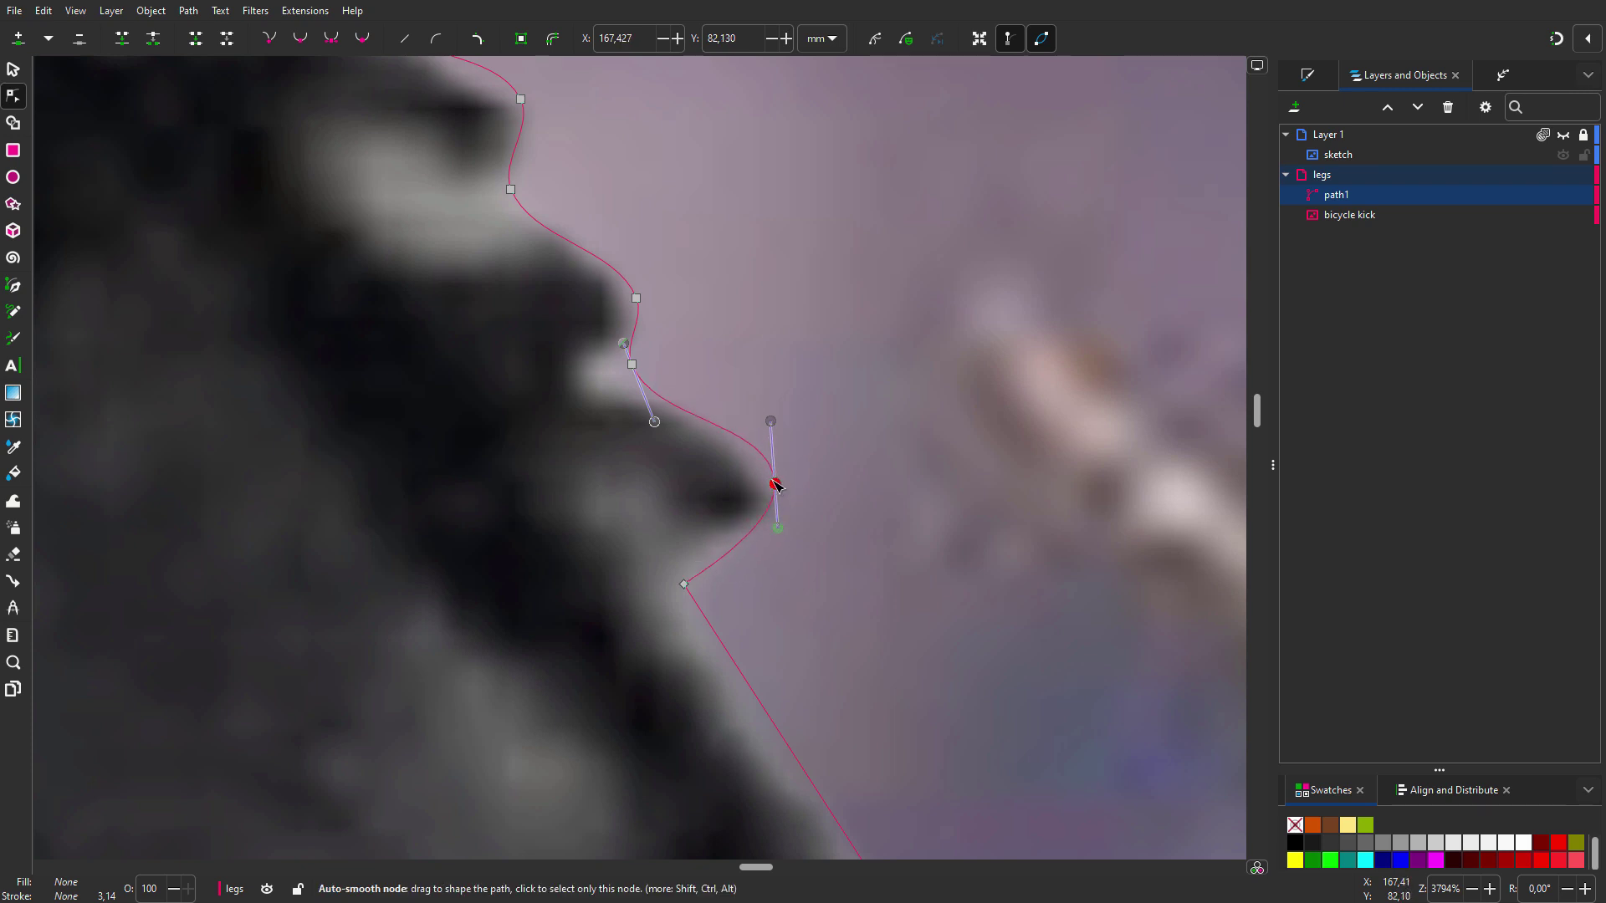
{"action": "left_click", "coordinate": [301, 40]}
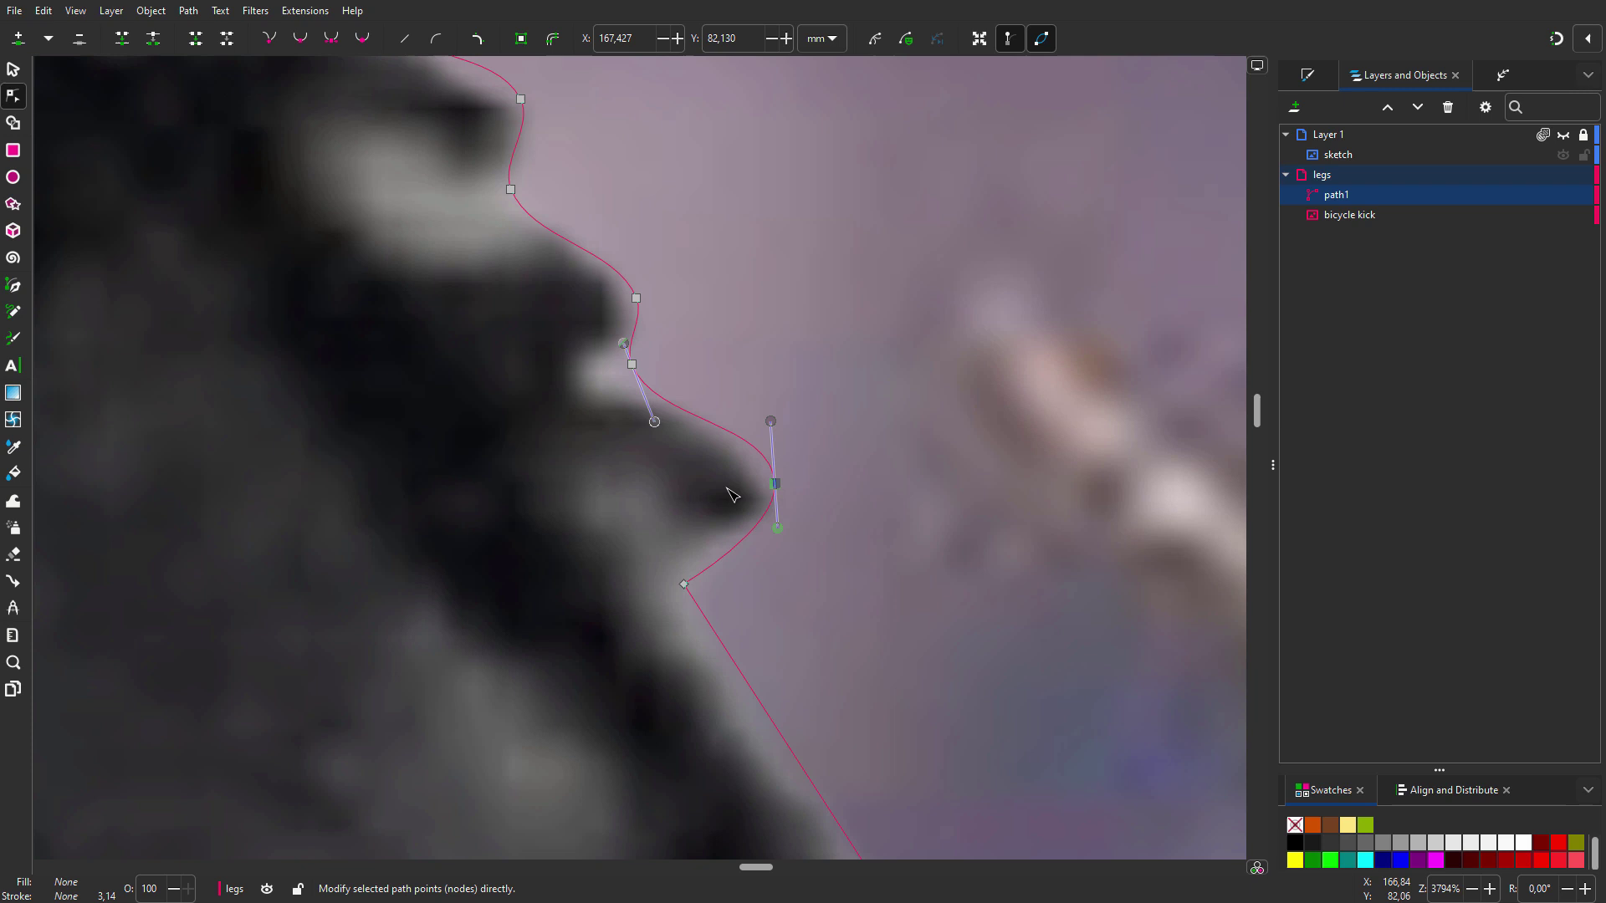
{"action": "left_click_drag", "start_coordinate": [778, 529], "coordinate": [786, 537]}
Straighten the notch segment, then curve it and the neighbouring segments along the photo's edge.
{"action": "left_click_drag", "start_coordinate": [597, 347], "coordinate": [806, 511]}
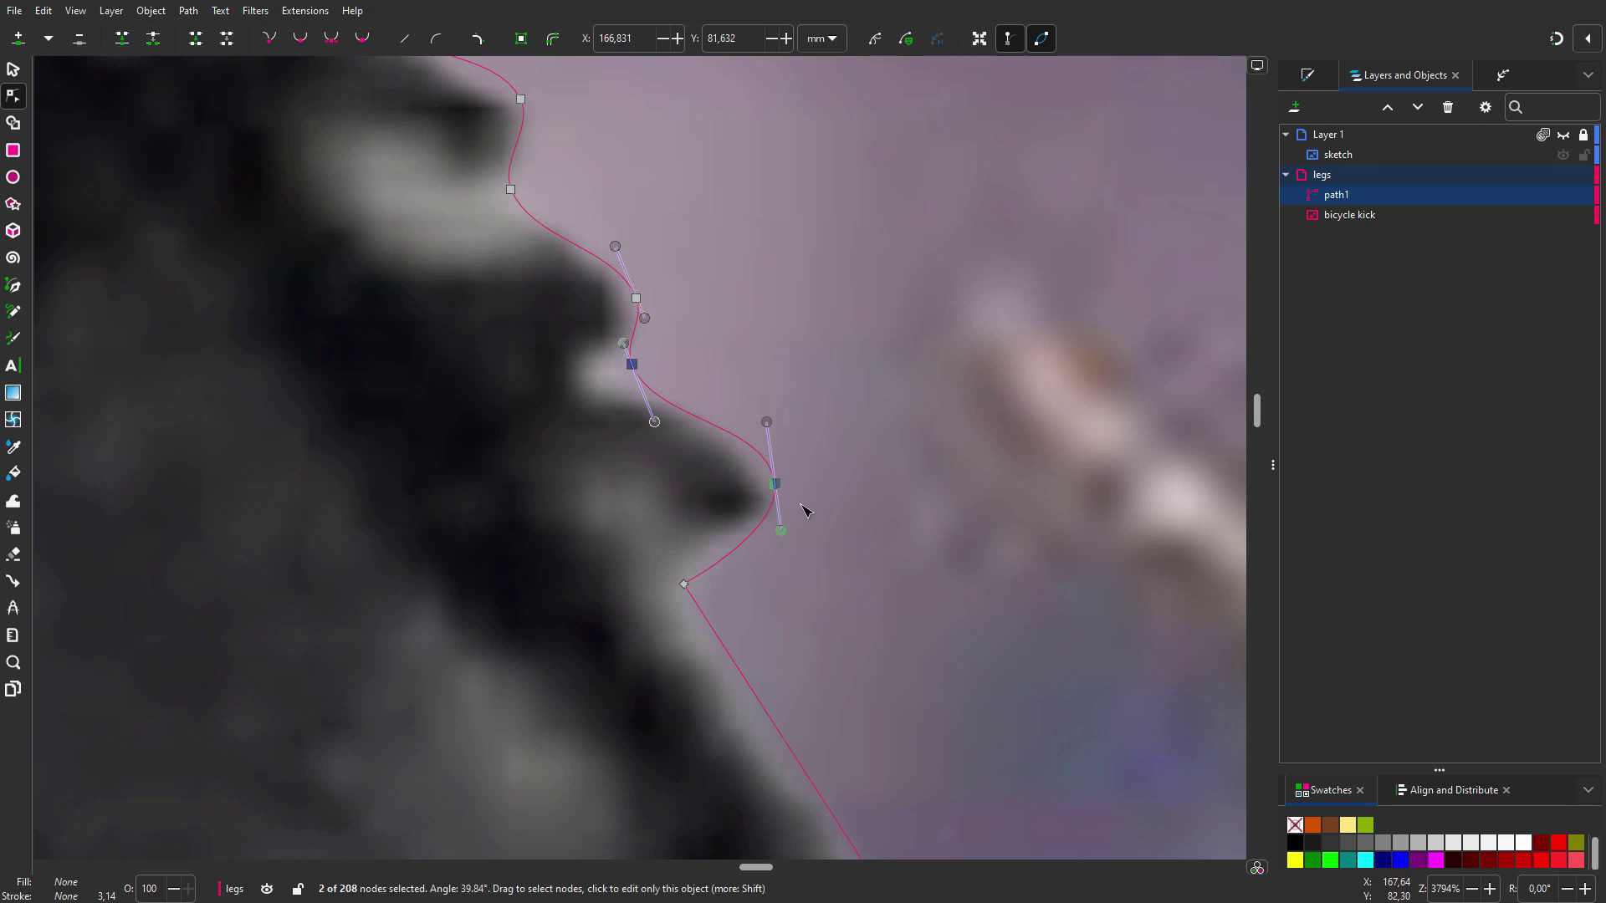
{"action": "left_click", "coordinate": [405, 42]}
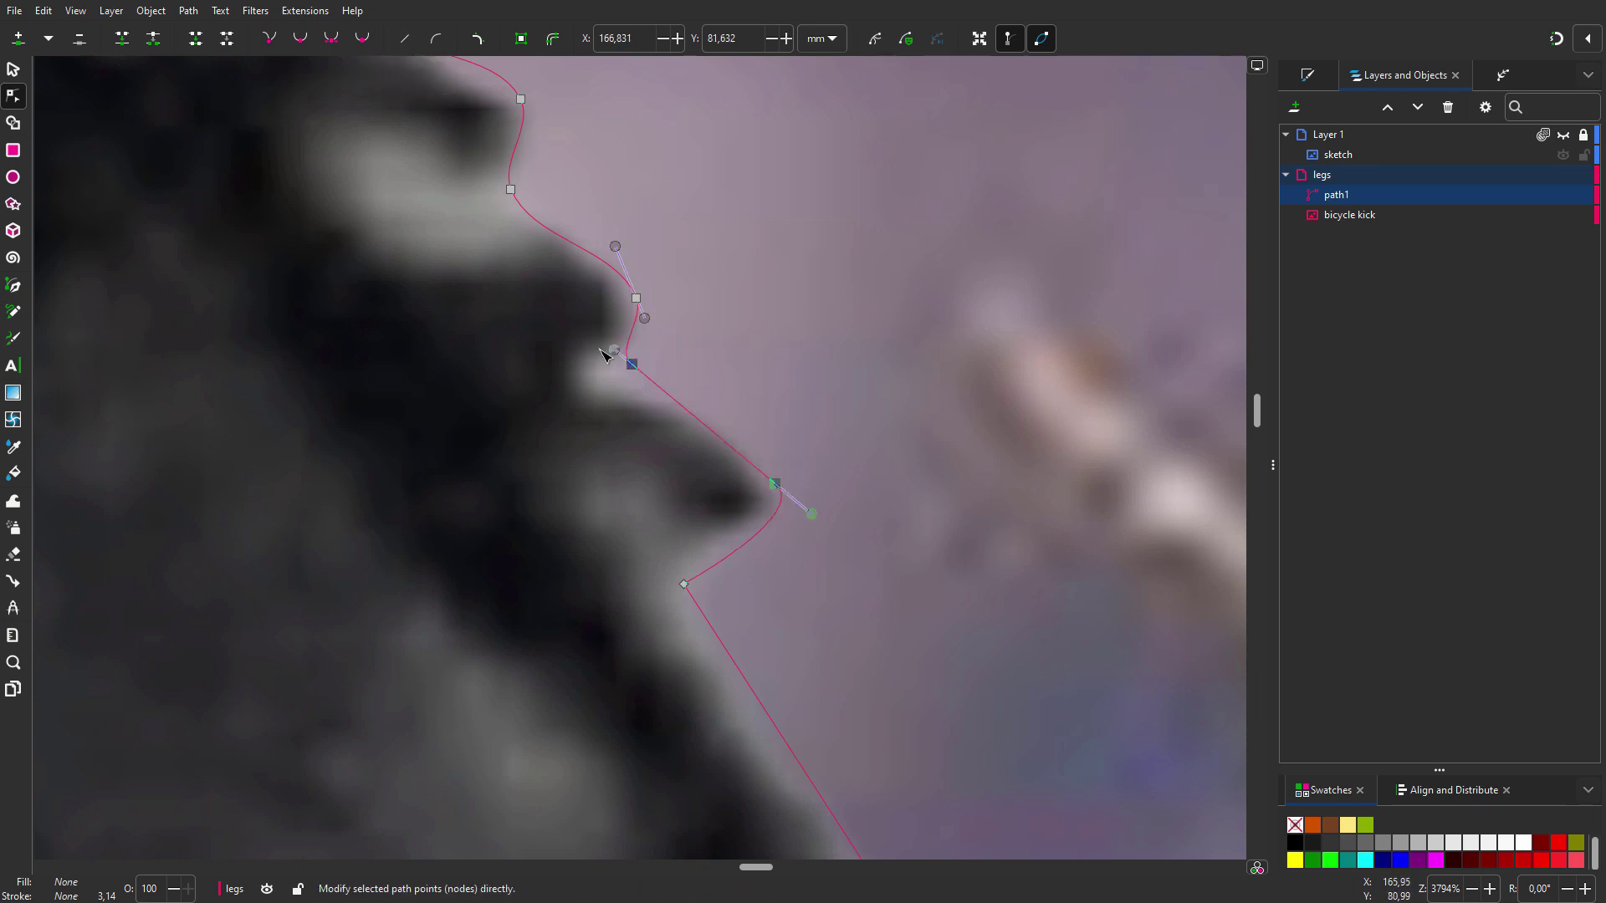
{"action": "mouse_move", "coordinate": [627, 360]}
{"action": "left_mouse_down"}
{"action": "mouse_move", "coordinate": [590, 331]}
{"action": "mouse_move", "coordinate": [607, 343]}
{"action": "left_mouse_up"}
{"action": "mouse_move", "coordinate": [812, 512]}
{"action": "left_mouse_down"}
{"action": "mouse_move", "coordinate": [884, 577]}
{"action": "mouse_move", "coordinate": [810, 518]}
{"action": "left_mouse_up"}
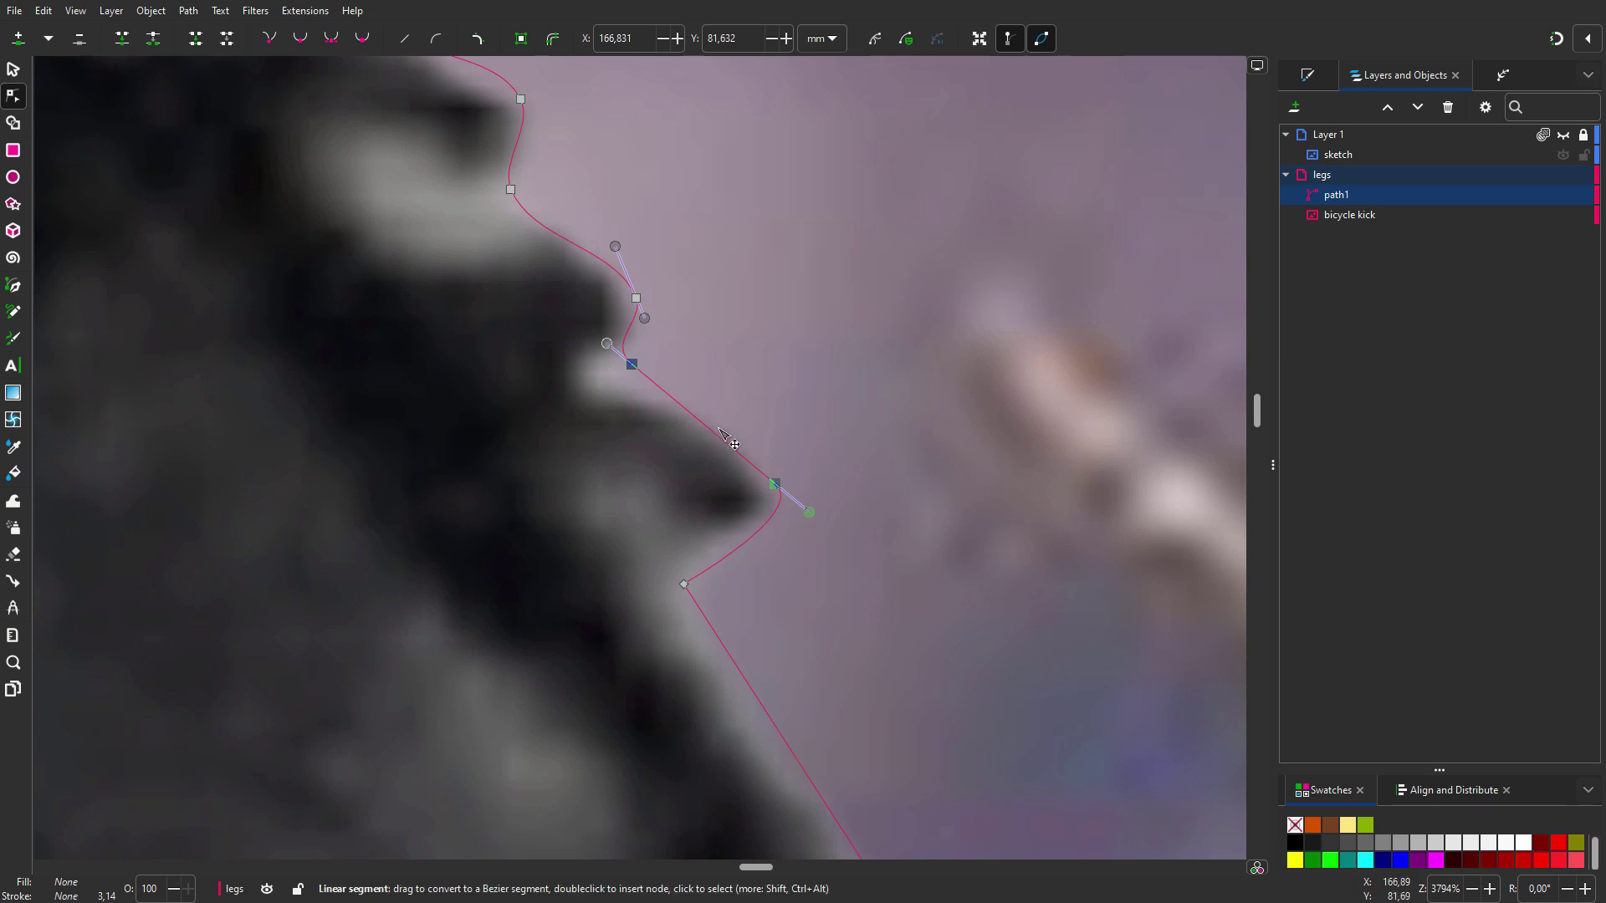
{"action": "left_click_drag", "start_coordinate": [734, 442], "coordinate": [746, 435]}
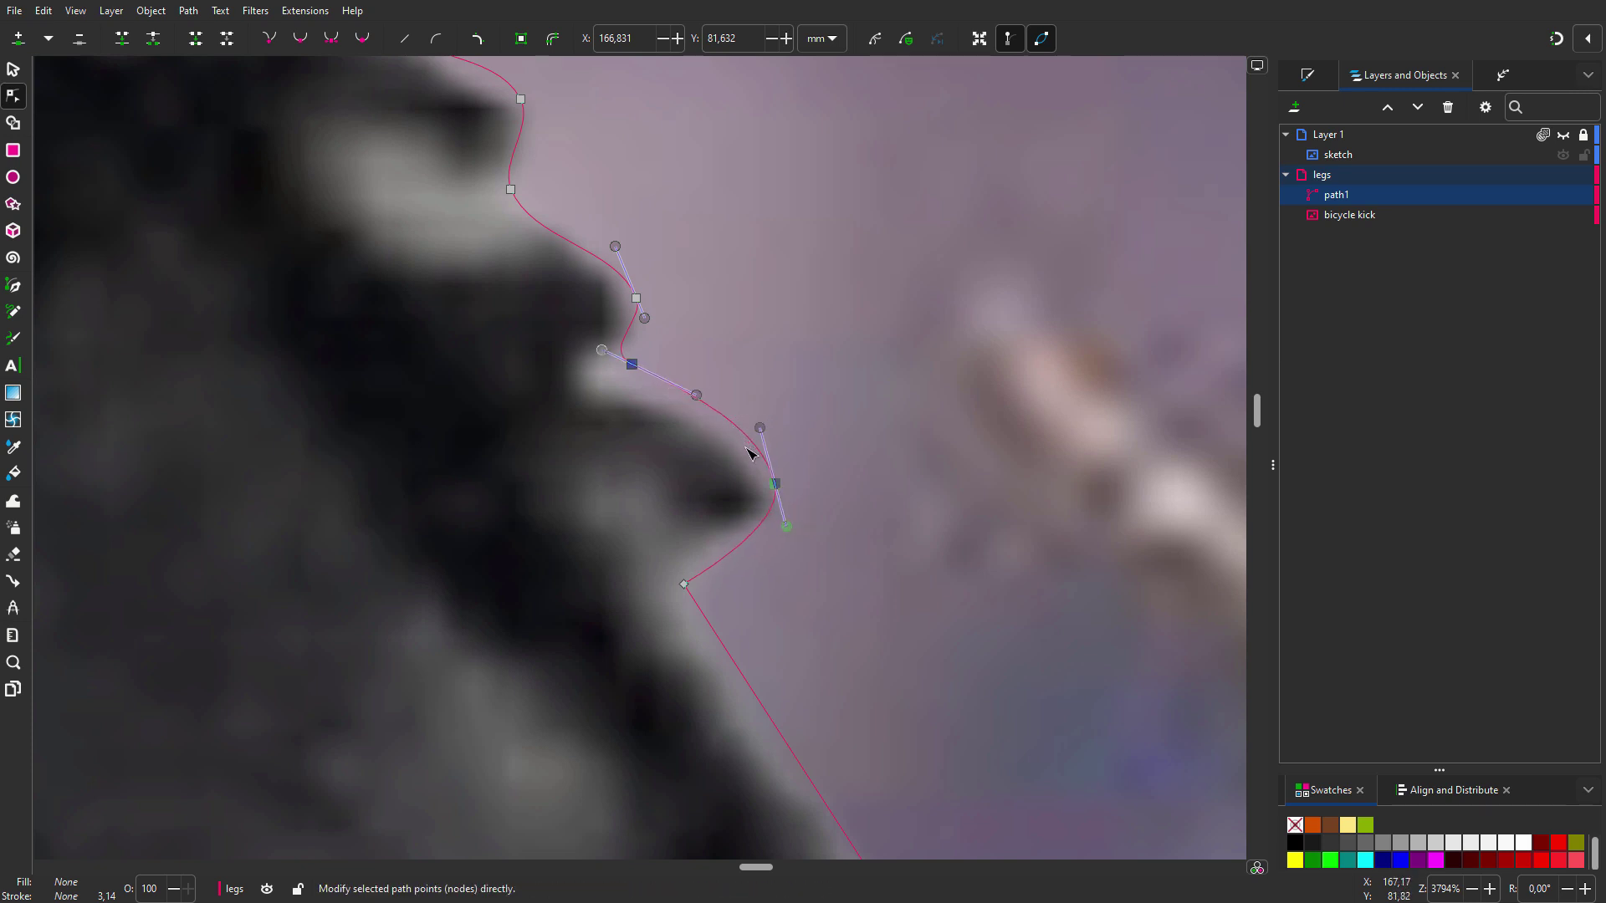
{"action": "left_click_drag", "start_coordinate": [781, 528], "coordinate": [781, 529]}
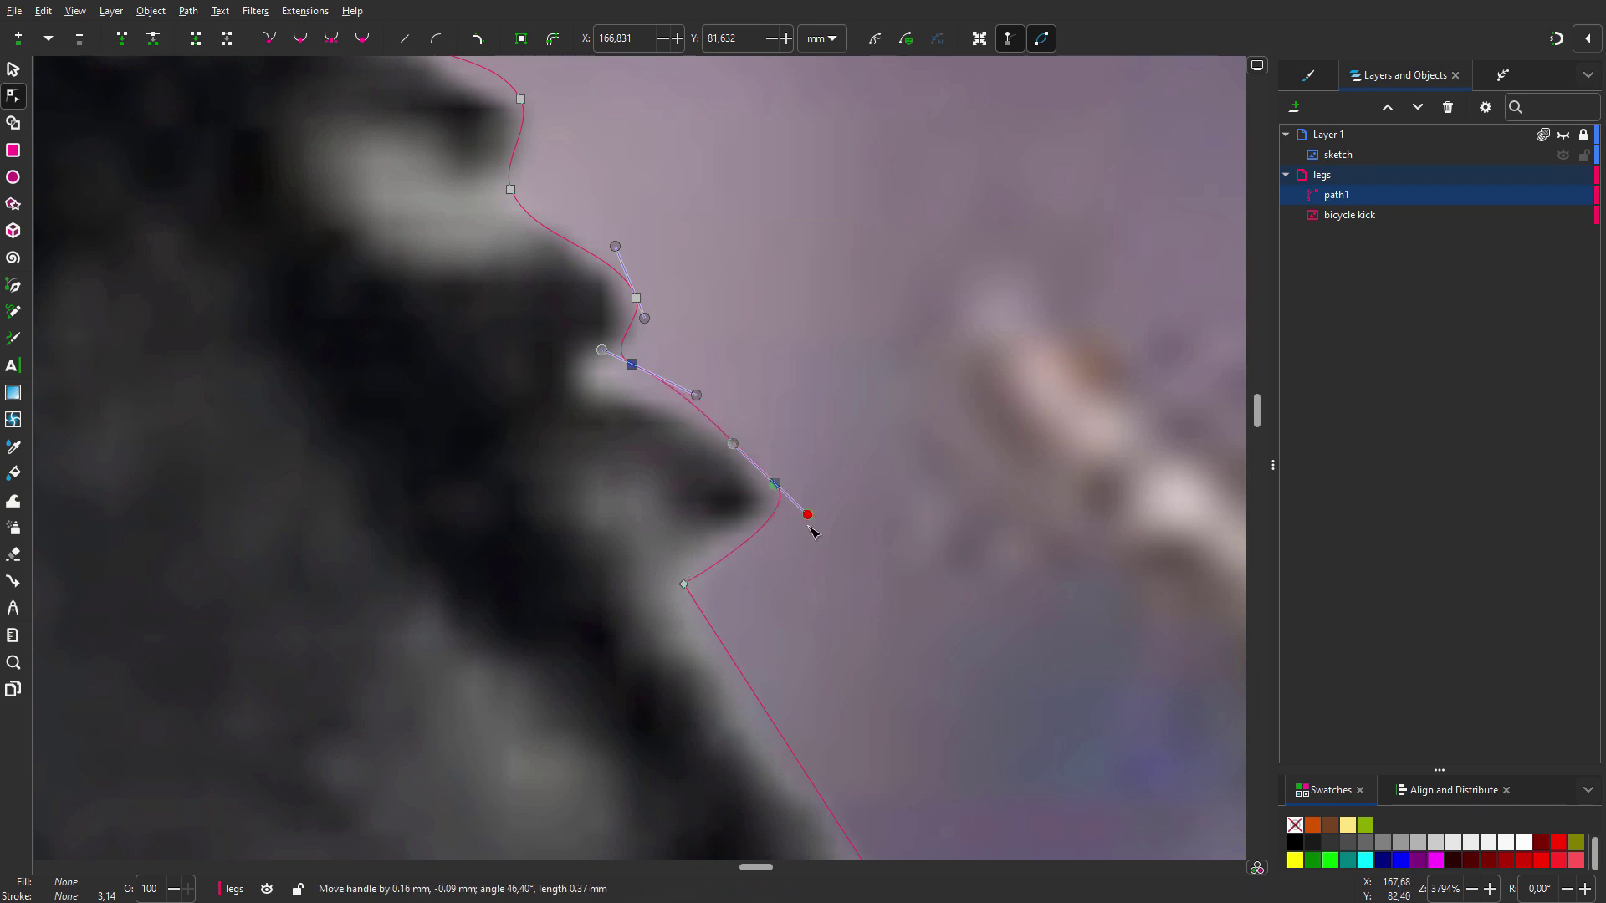
Add a node on the curved segment, nudge it onto the edge, and check handle and outline display.
{"action": "double_click", "coordinate": [741, 566]}
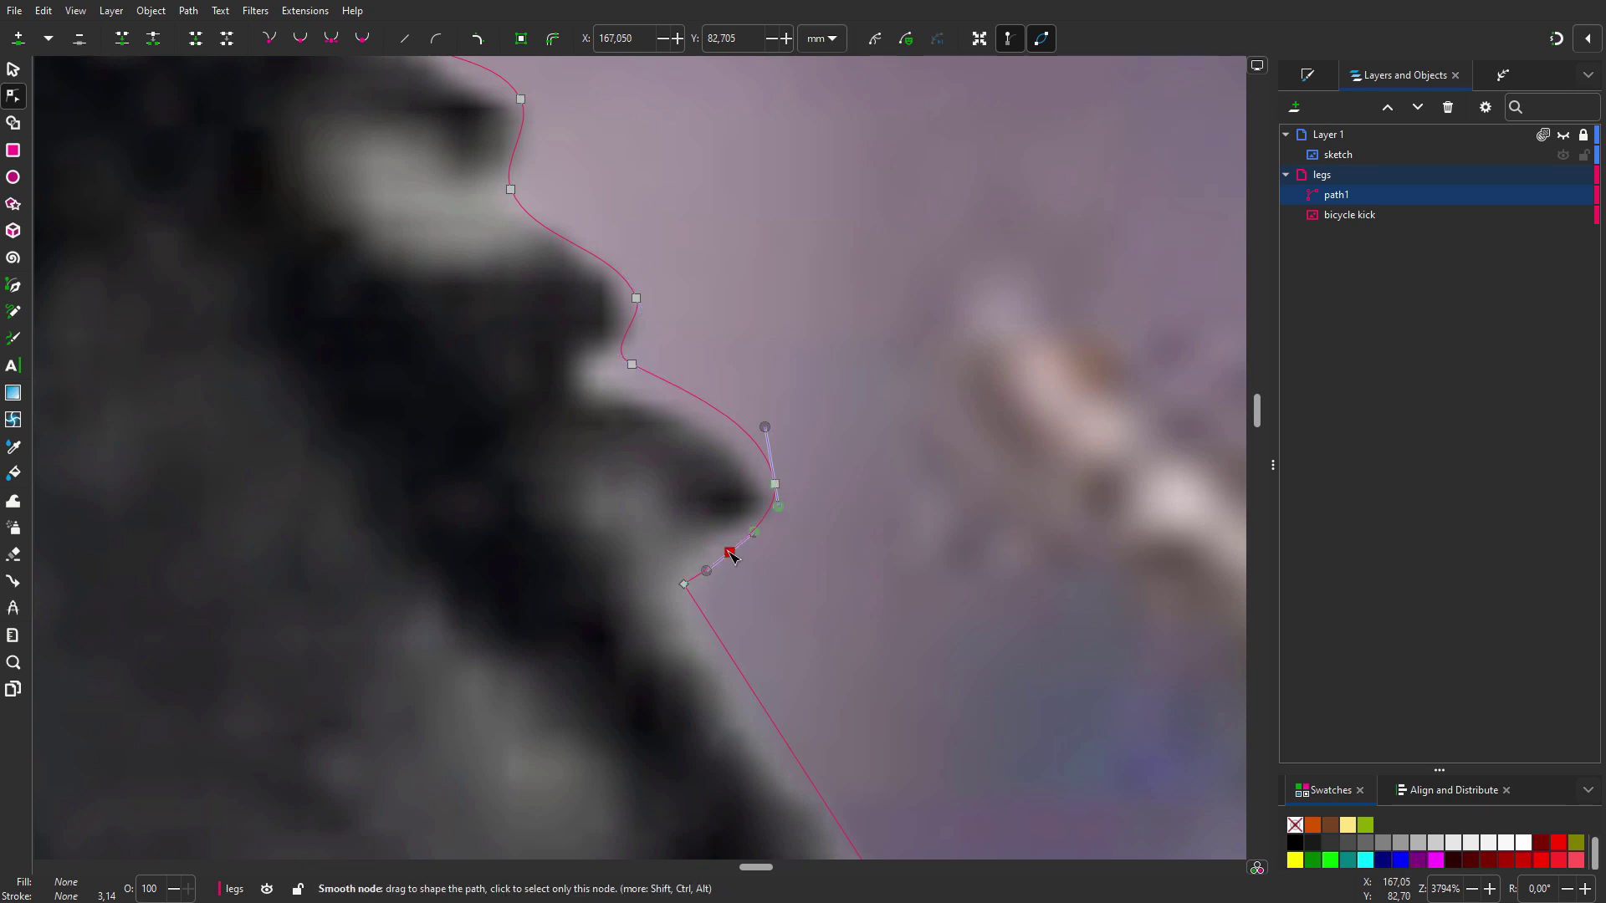
{"action": "left_click_drag", "start_coordinate": [731, 554], "coordinate": [724, 546]}
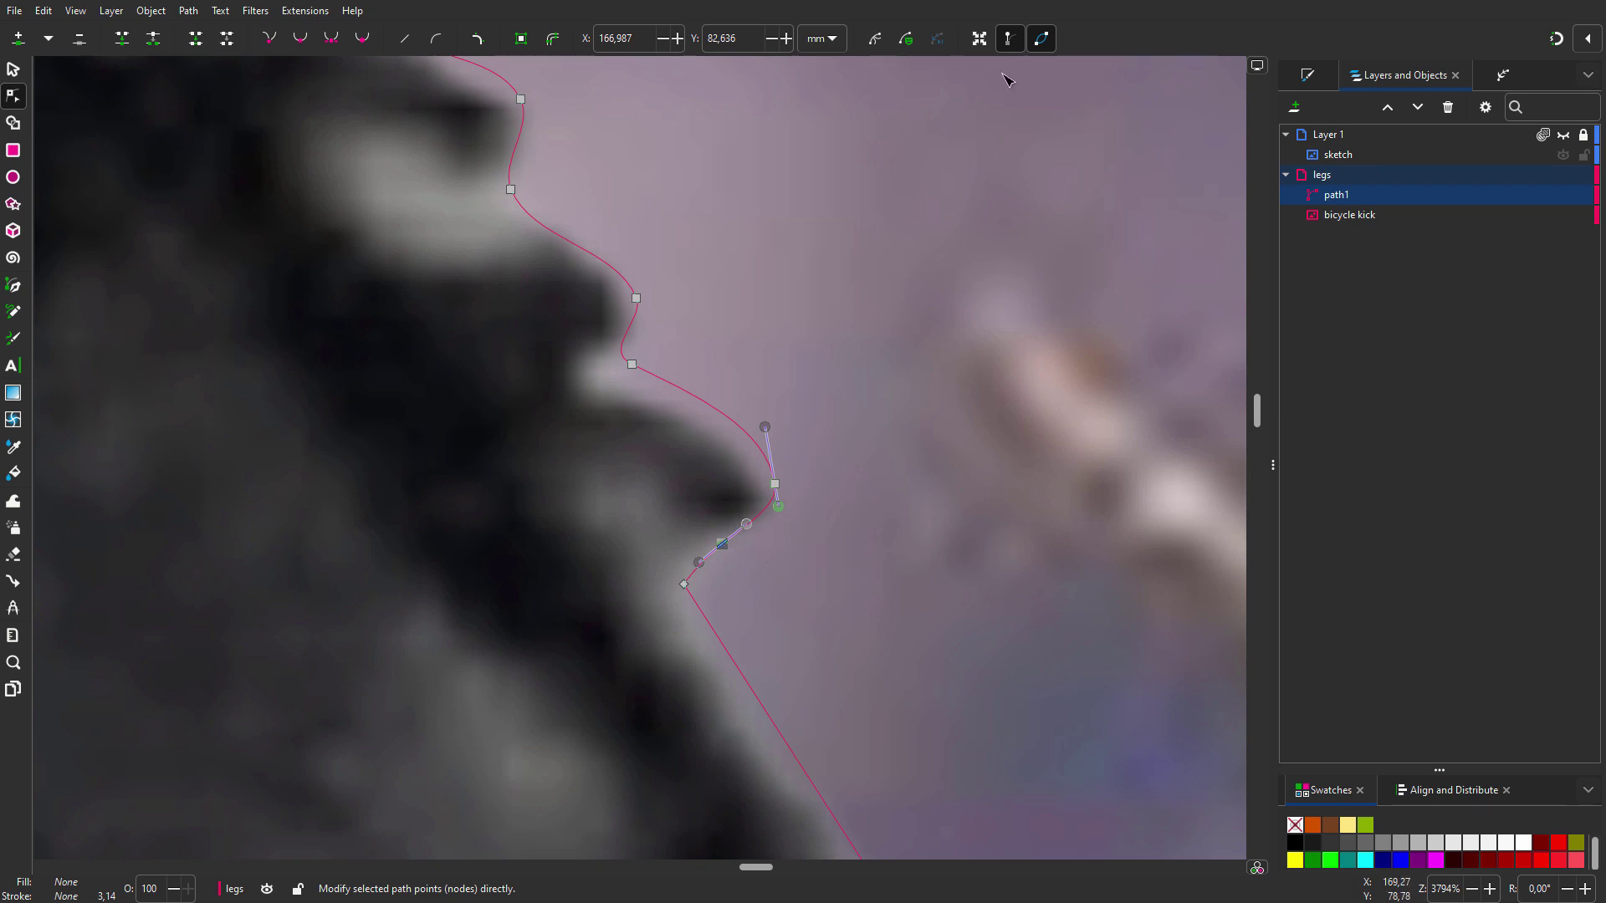
{"action": "left_click", "coordinate": [1009, 41]}
{"action": "left_click", "coordinate": [1010, 42]}
{"action": "left_click", "coordinate": [1043, 41]}
{"action": "left_click", "coordinate": [1043, 42]}
{"action": "scroll", "coordinate": [815, 351], "scroll_direction": "down", "scroll_amount": 5}
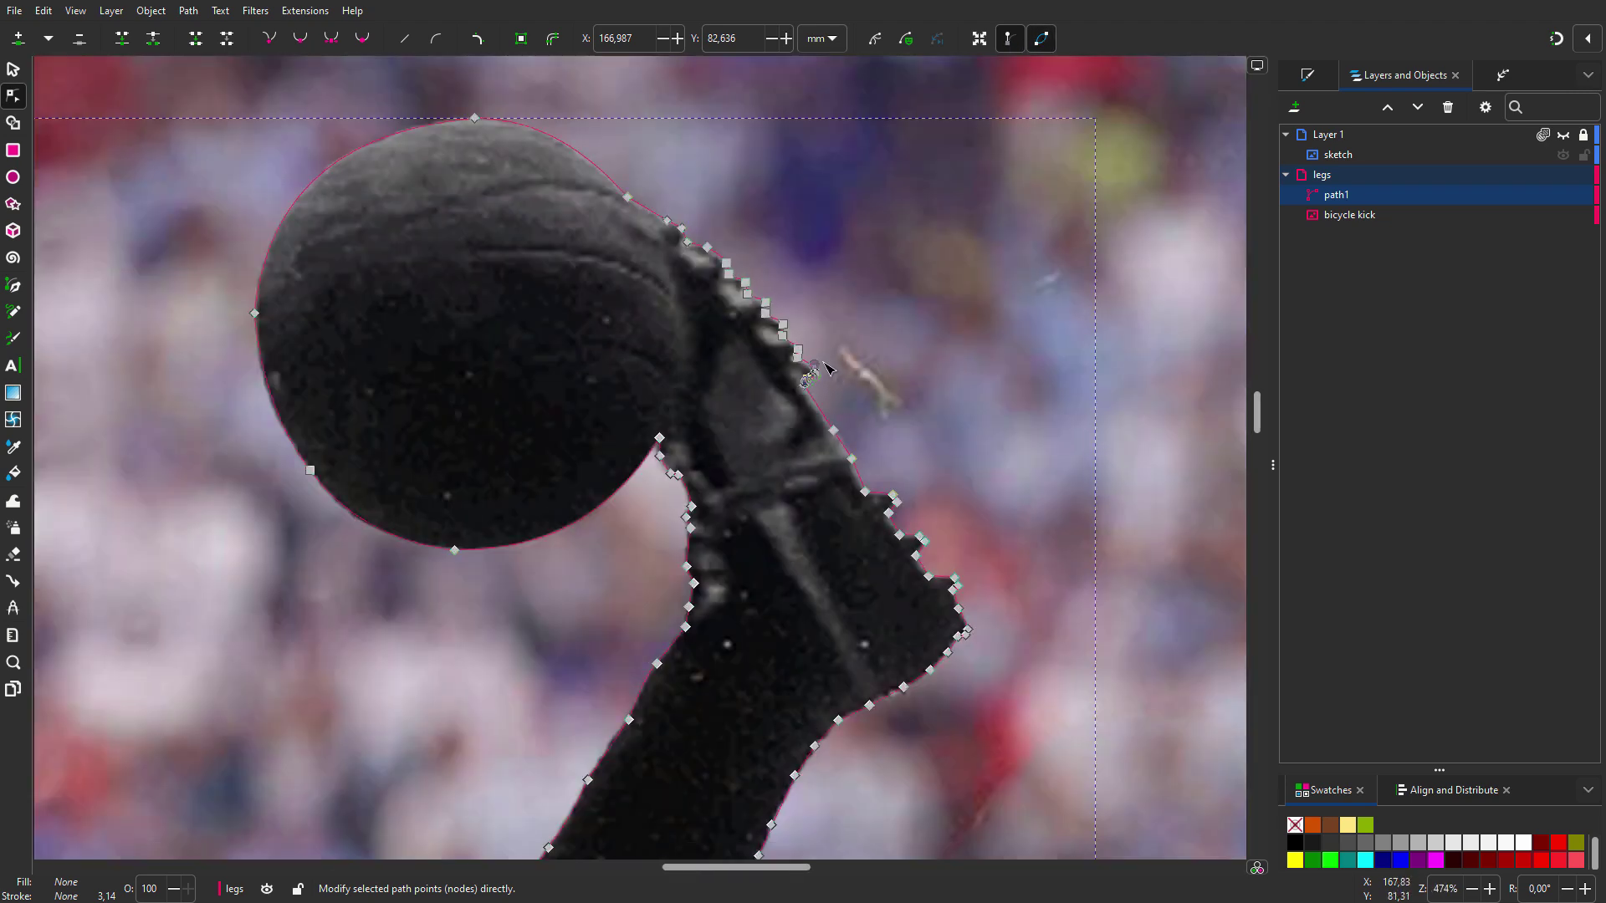
{"action": "scroll", "coordinate": [805, 191], "scroll_direction": "up", "scroll_amount": 5}
{"action": "scroll", "coordinate": [753, 326], "scroll_direction": "down", "scroll_amount": 10}
{"action": "scroll", "coordinate": [778, 428], "scroll_direction": "down", "scroll_amount": 5}
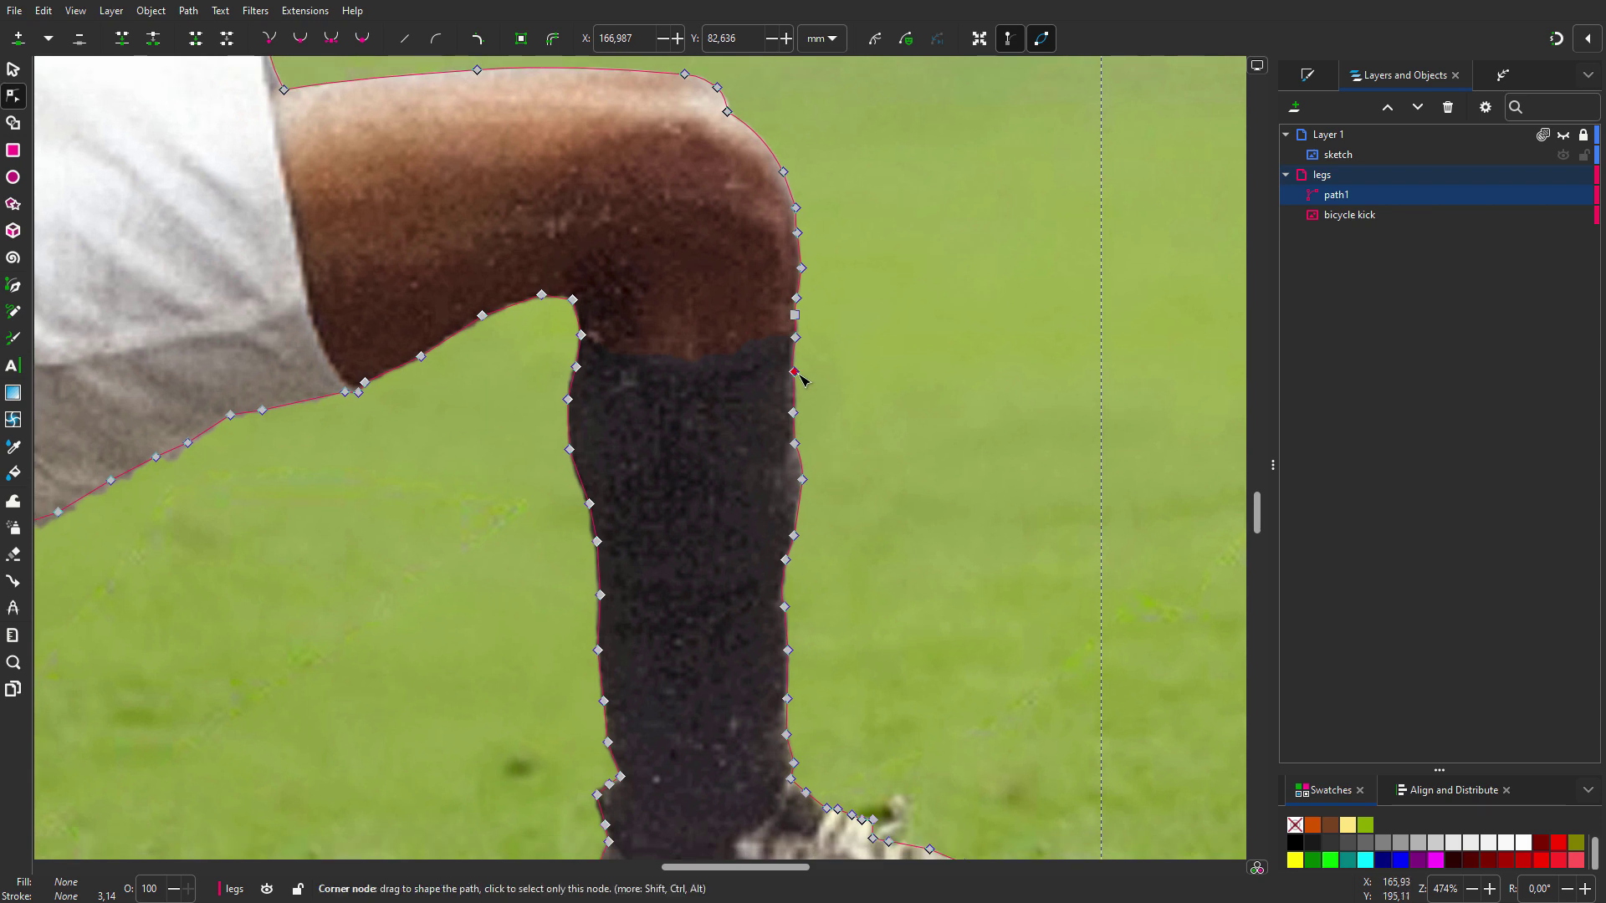
Replace the extra sock-edge nodes with evenly inserted ones, then zoom out with 5.
{"action": "left_click_drag", "start_coordinate": [791, 362], "coordinate": [812, 718]}
{"action": "key", "text": "Delete"}
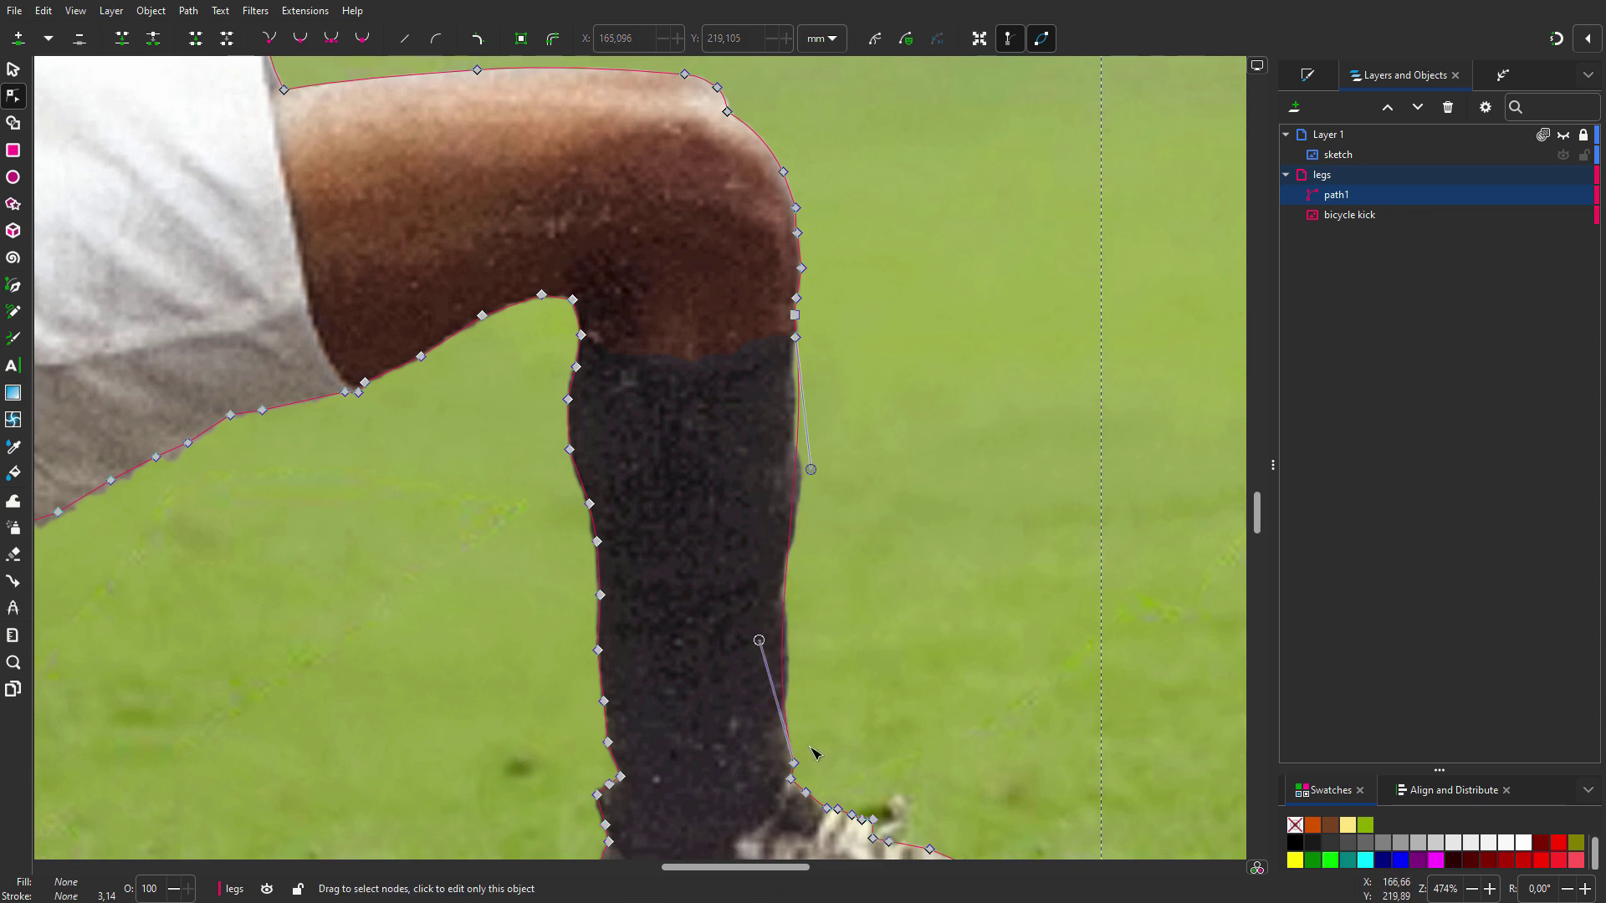
{"action": "left_click_drag", "start_coordinate": [768, 334], "coordinate": [827, 784]}
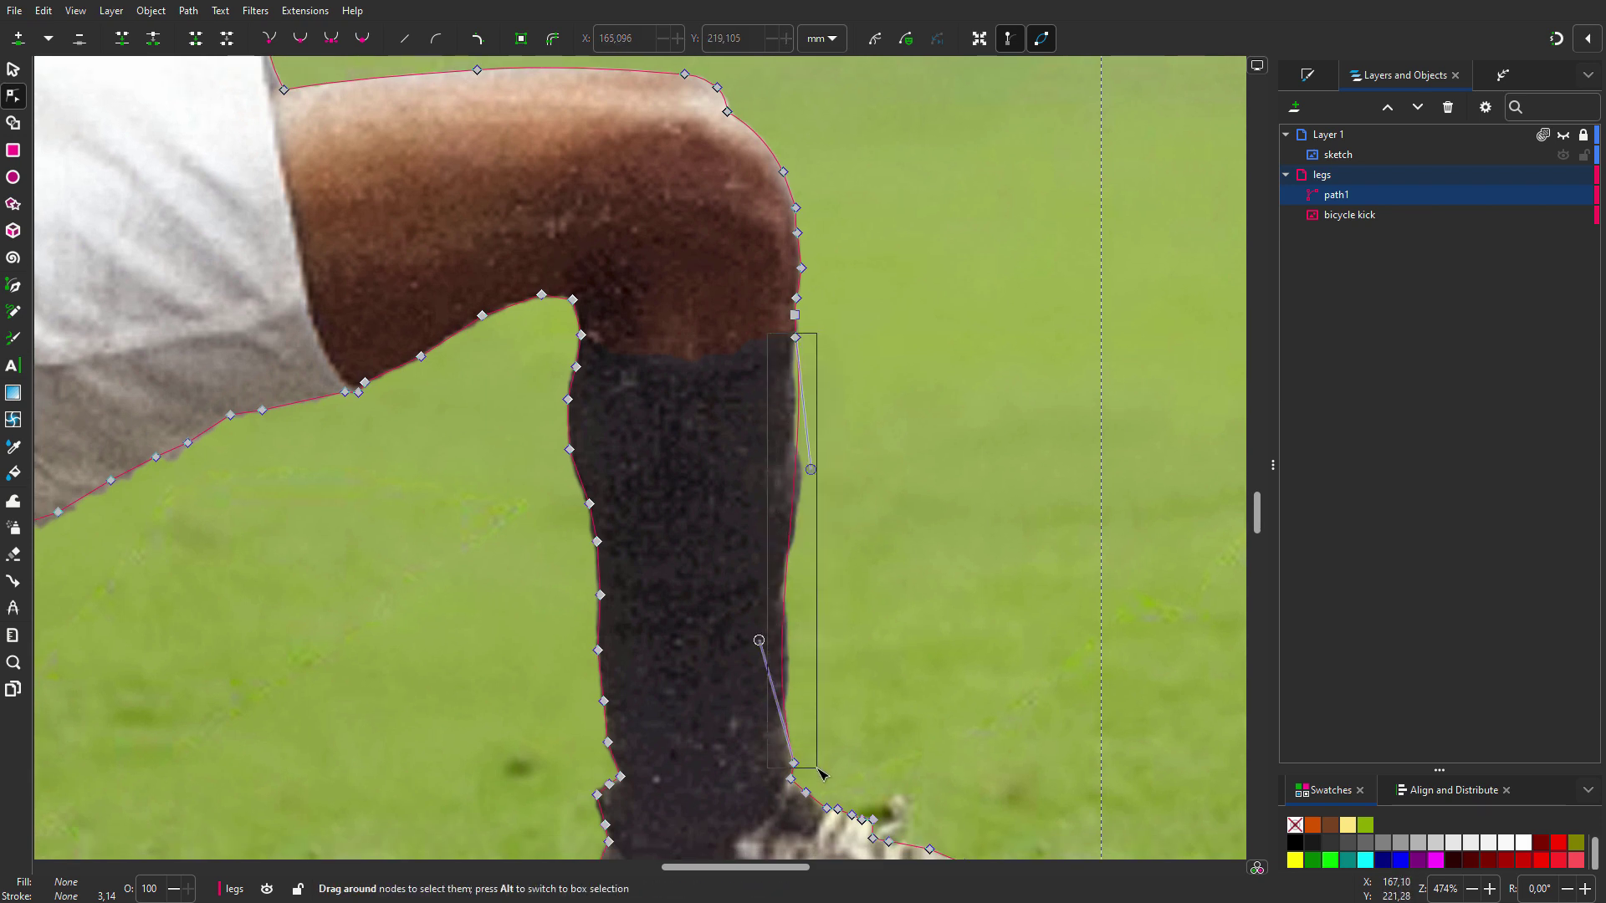
{"action": "left_click", "coordinate": [26, 39]}
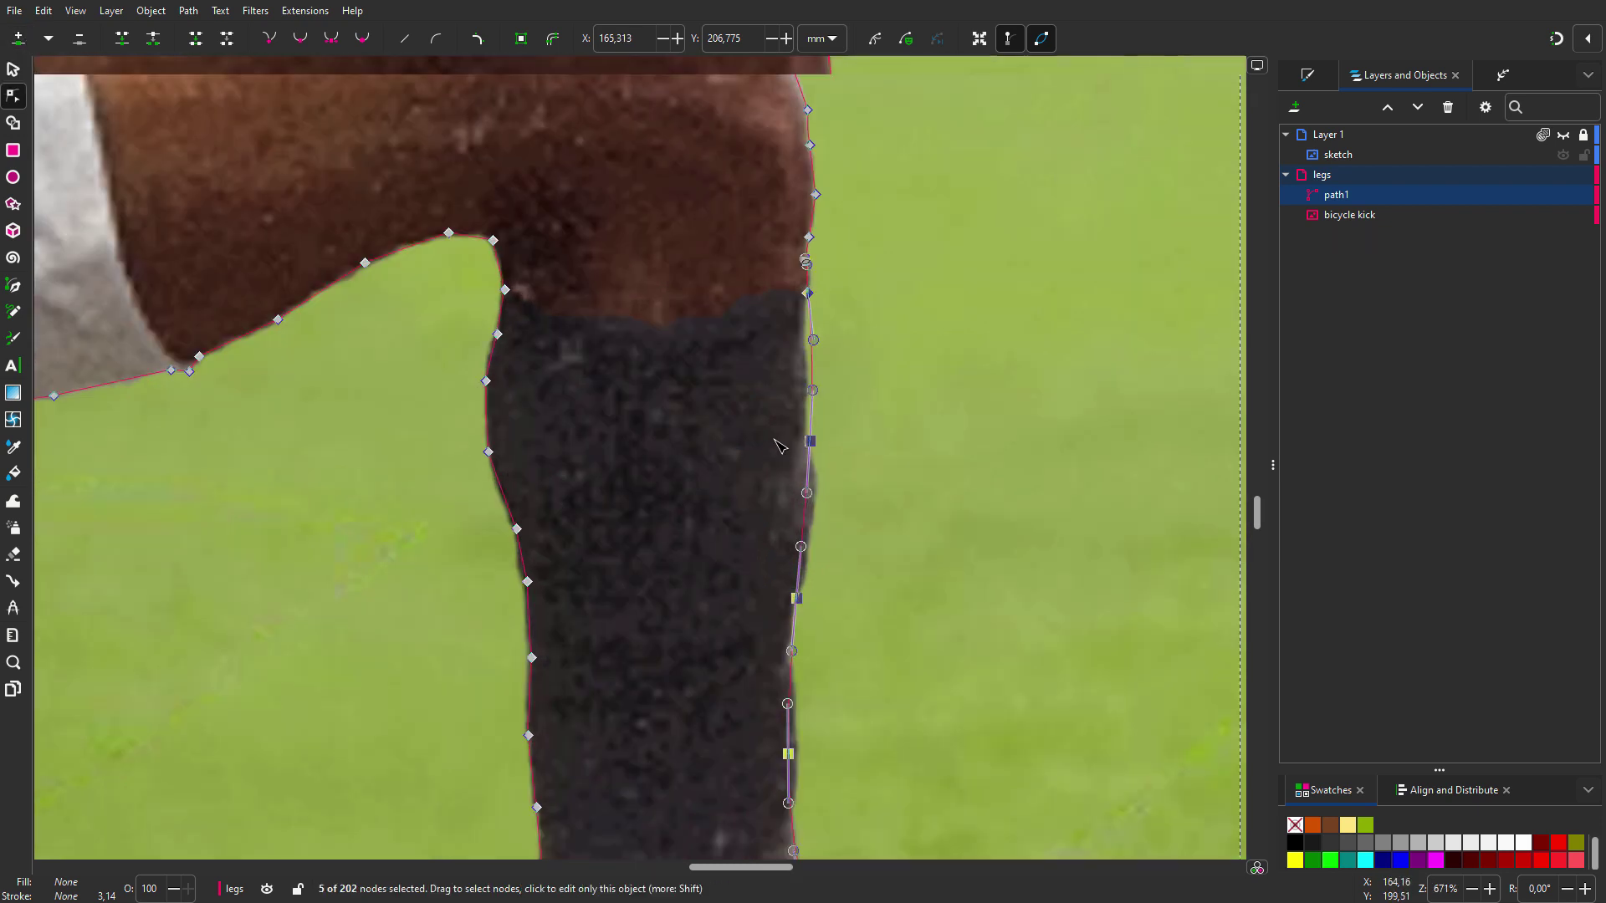
{"action": "scroll", "coordinate": [678, 452], "scroll_direction": "up", "scroll_amount": 3}
{"action": "scroll", "coordinate": [843, 646], "scroll_direction": "down", "scroll_amount": 2}
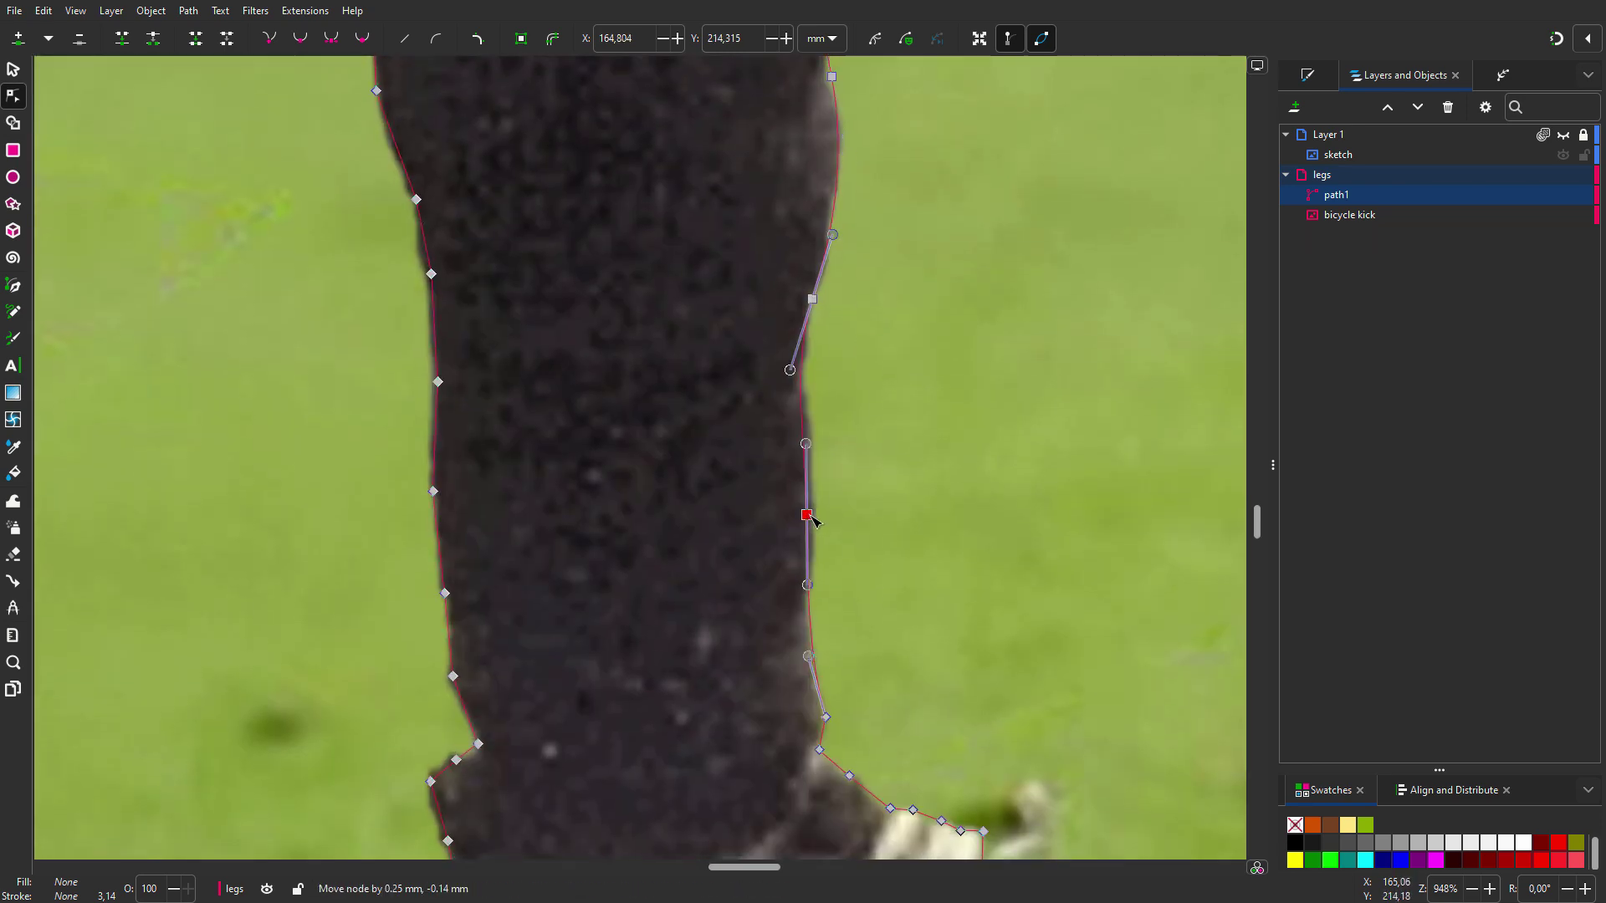
{"action": "scroll", "coordinate": [816, 376], "scroll_direction": "down", "scroll_amount": 2}
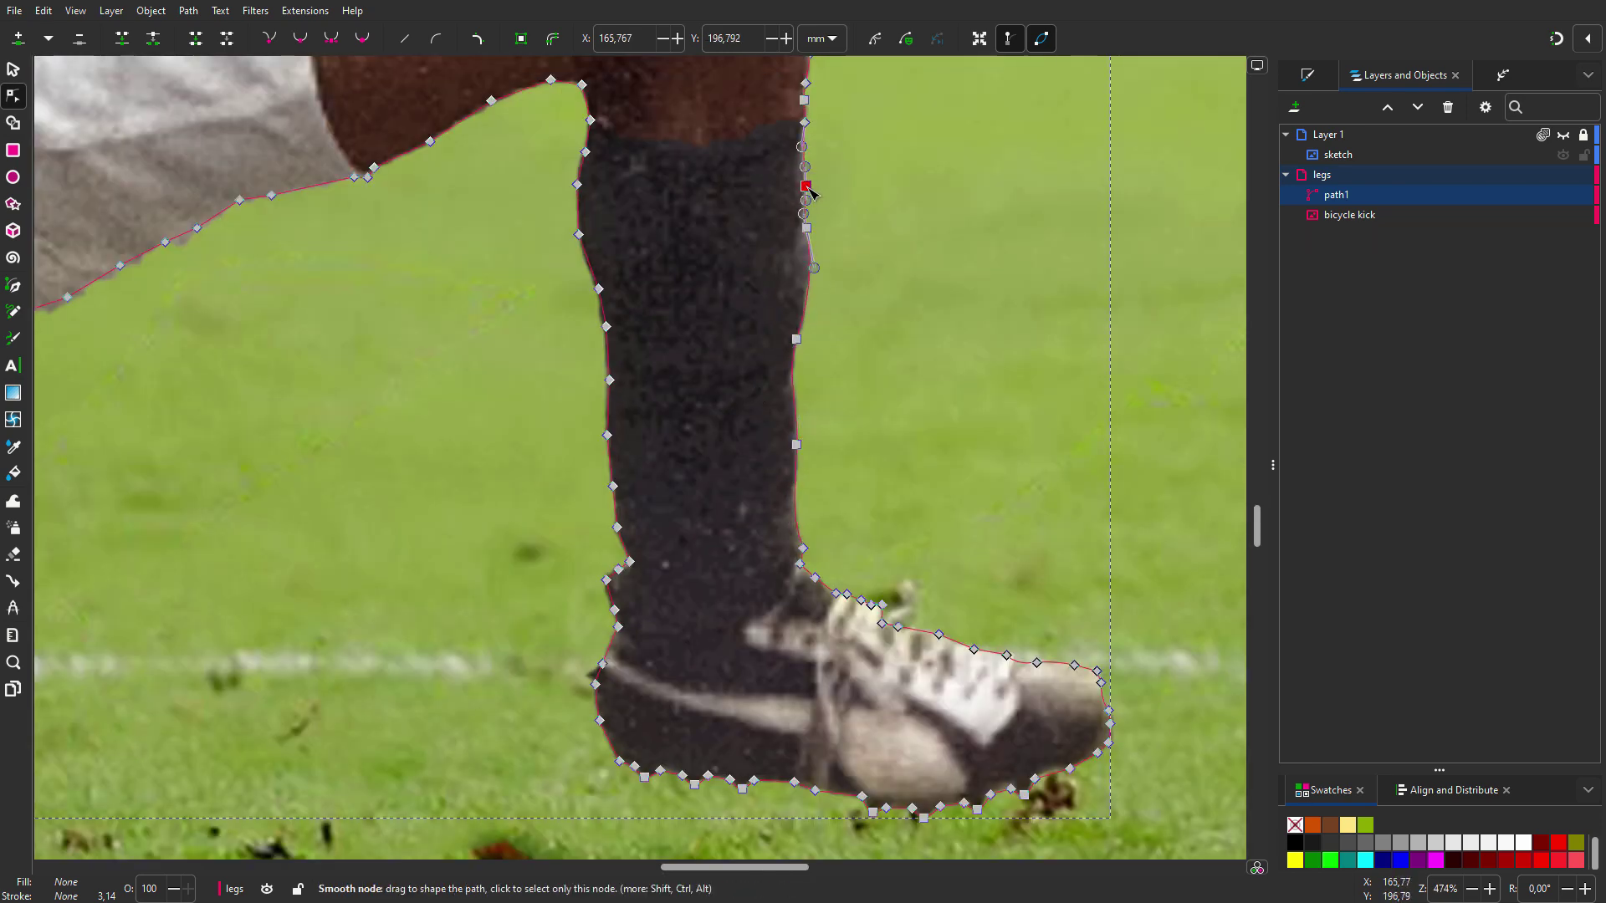
{"action": "key", "text": "5"}
{"action": "scroll", "coordinate": [688, 511], "scroll_direction": "up", "scroll_amount": 1}
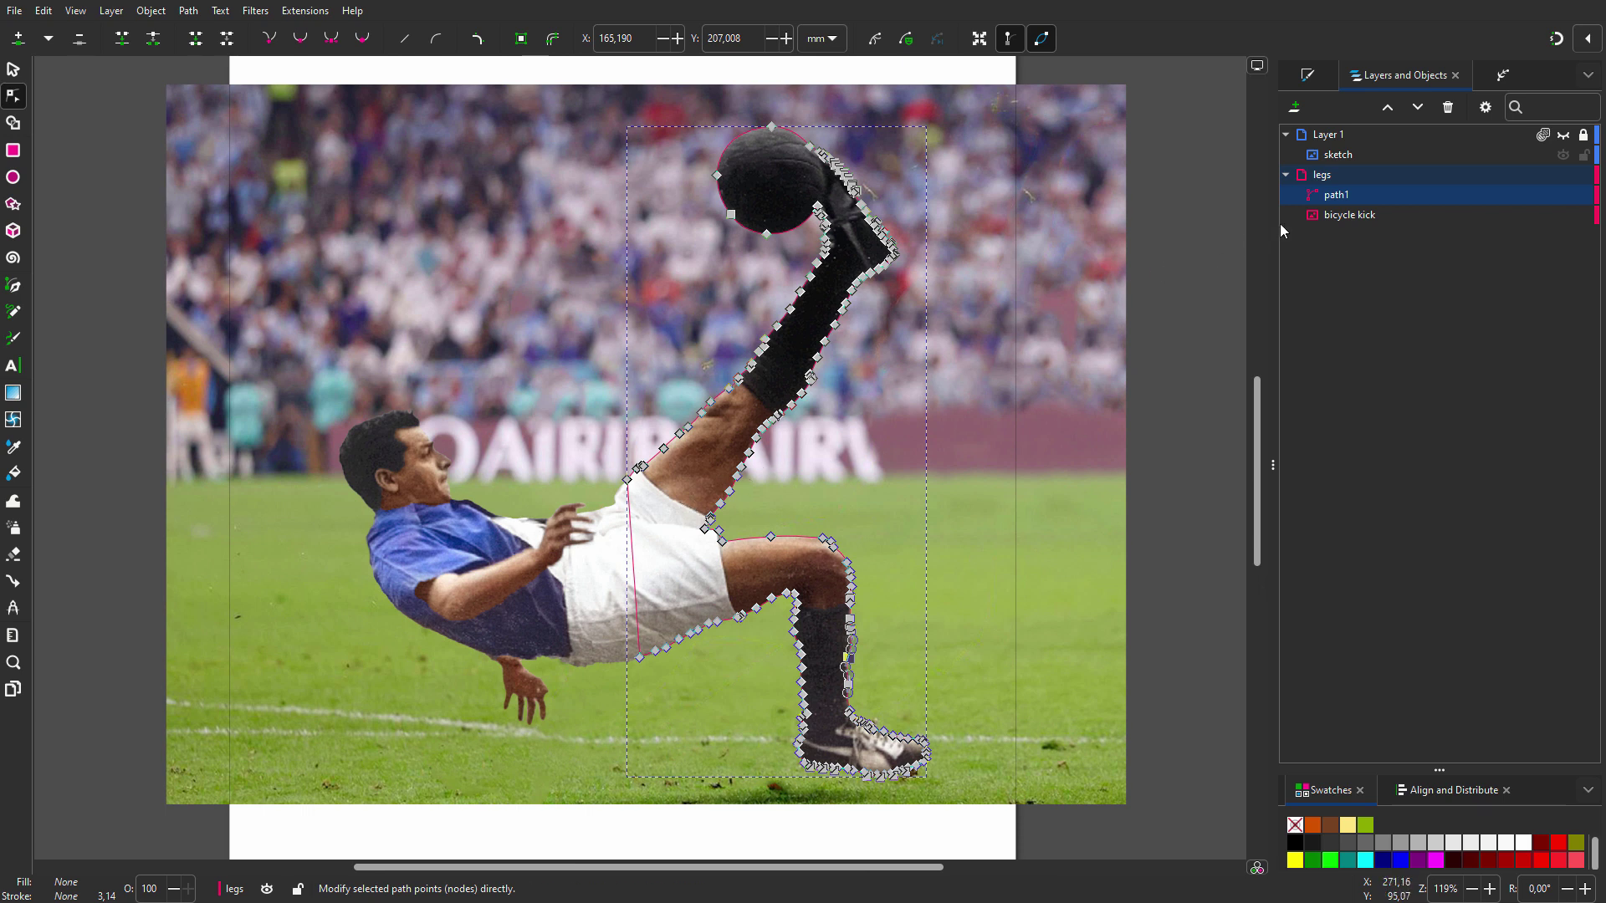
{"action": "mouse_move", "coordinate": [1337, 195]}
{"action": "type", "text": "legs"}
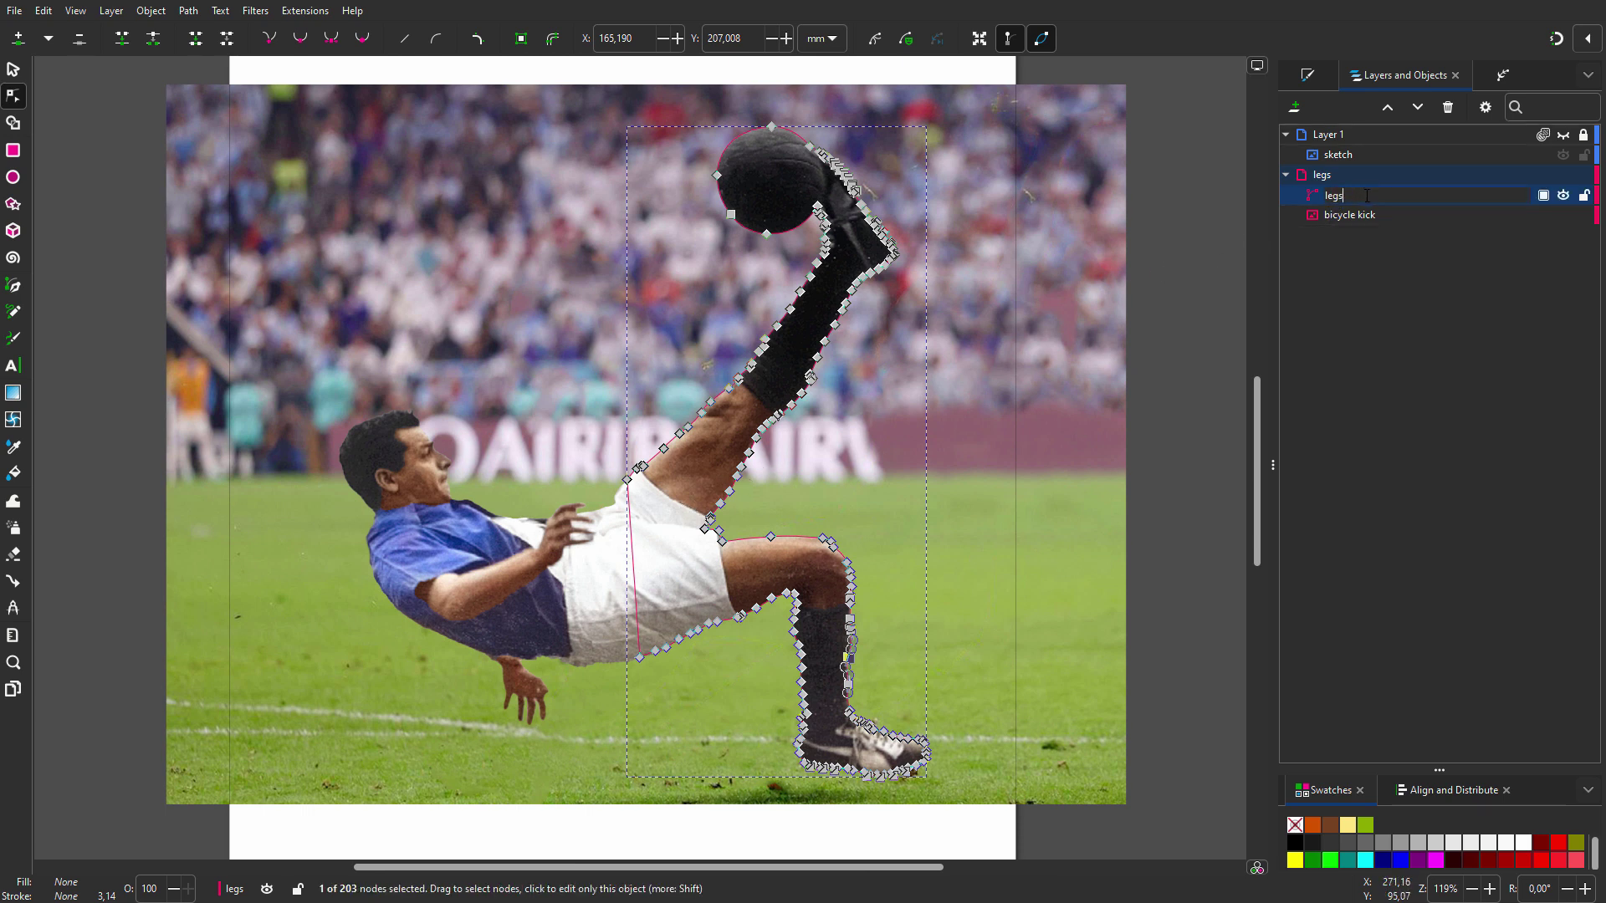
Confirm the 'legs' name, make it a clip group, and move the bicycle kick photo inside.
{"action": "key", "text": "Return"}
{"action": "right_click", "coordinate": [1366, 195]}
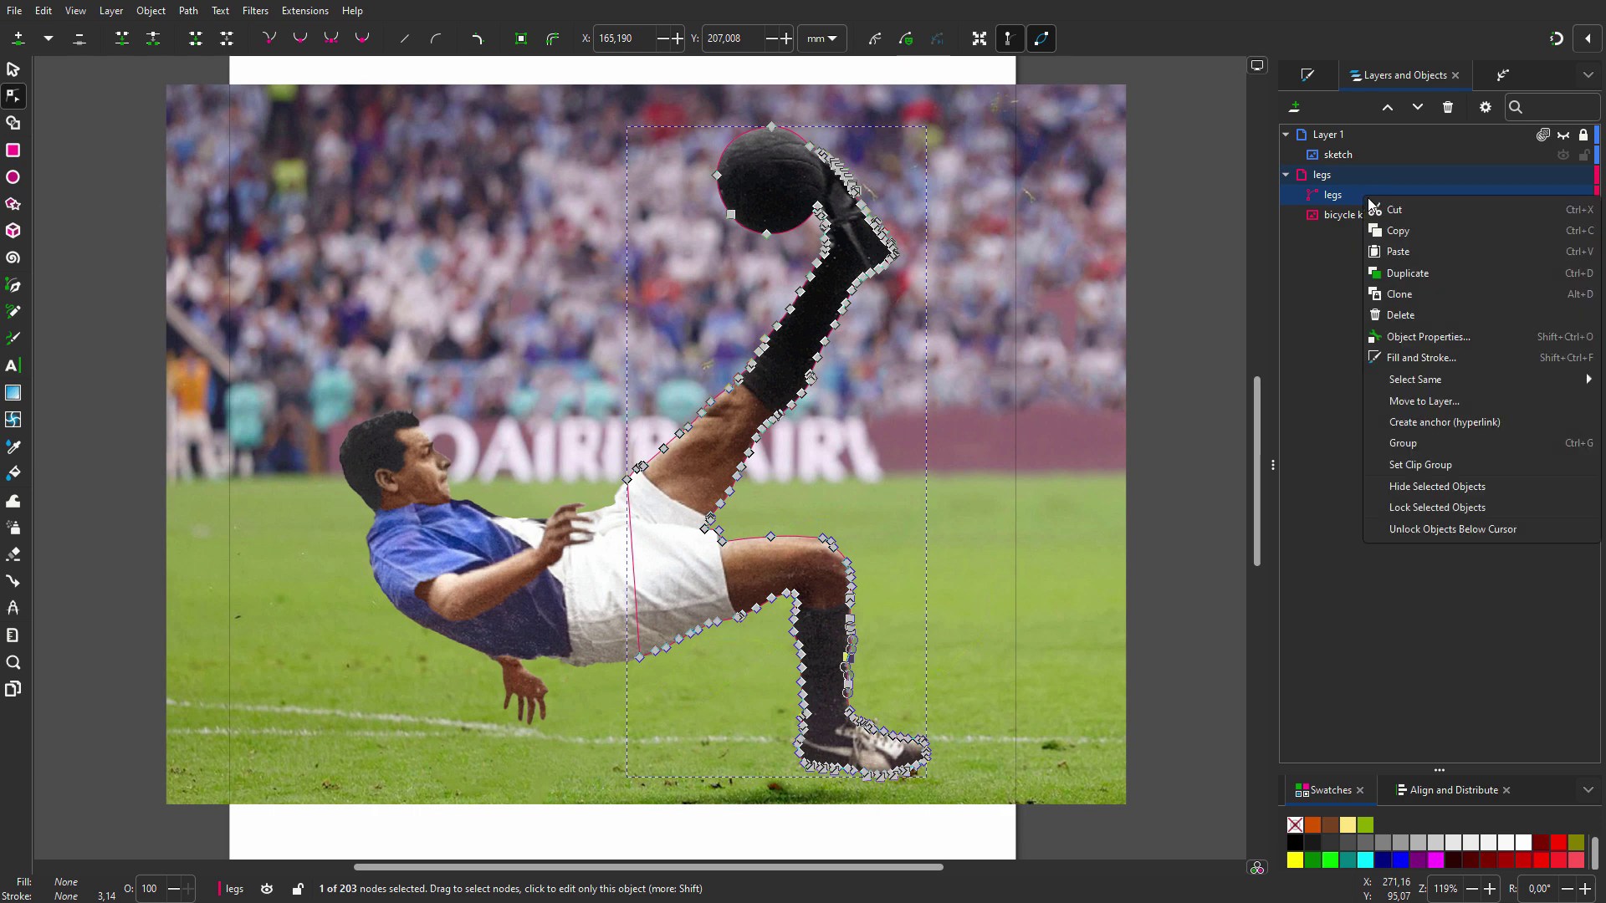
{"action": "left_click", "coordinate": [1419, 441]}
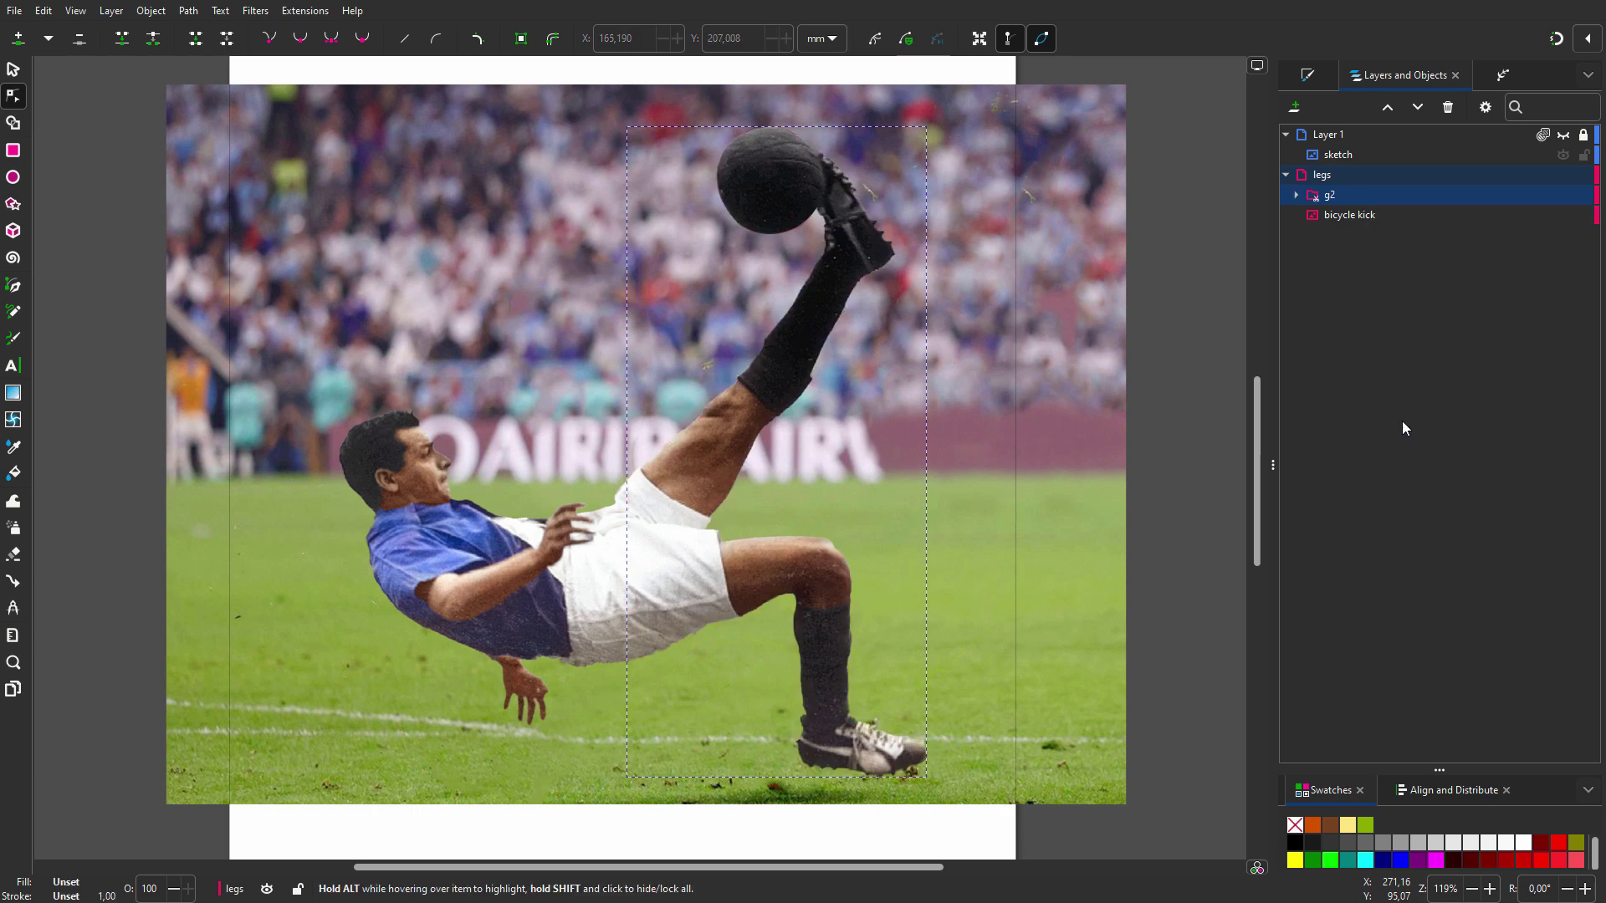
{"action": "left_click_drag", "start_coordinate": [1310, 215], "coordinate": [1330, 194]}
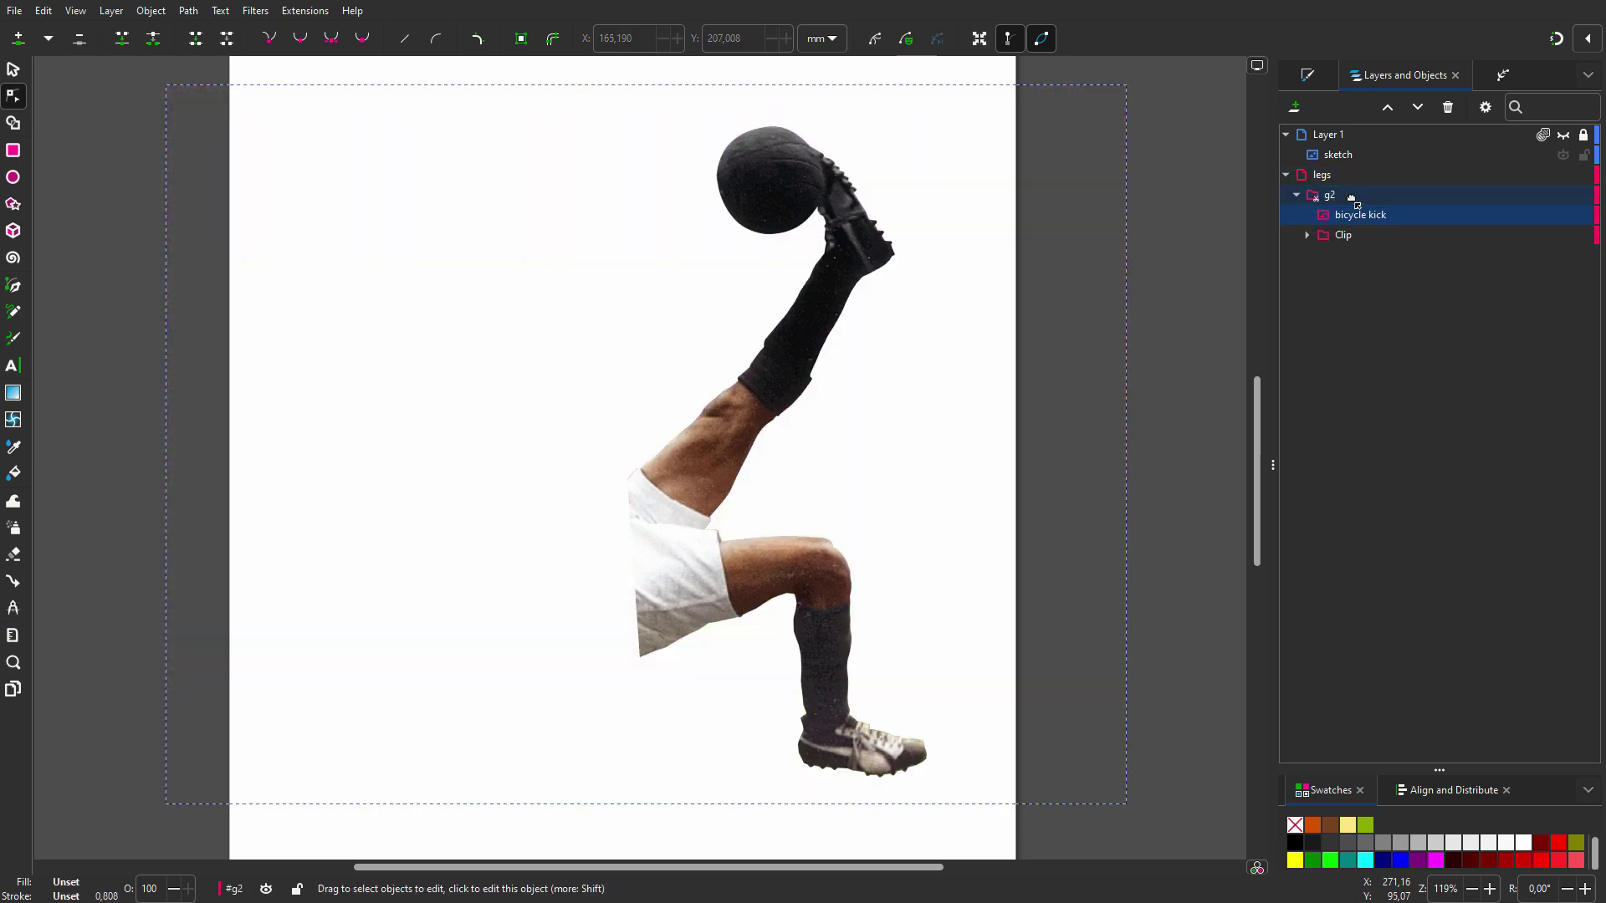
{"action": "left_click", "coordinate": [1307, 236]}
Draw a navy rectangle over the figure, name it 'blue', and set its blend mode to Color.
{"action": "left_click", "coordinate": [13, 151]}
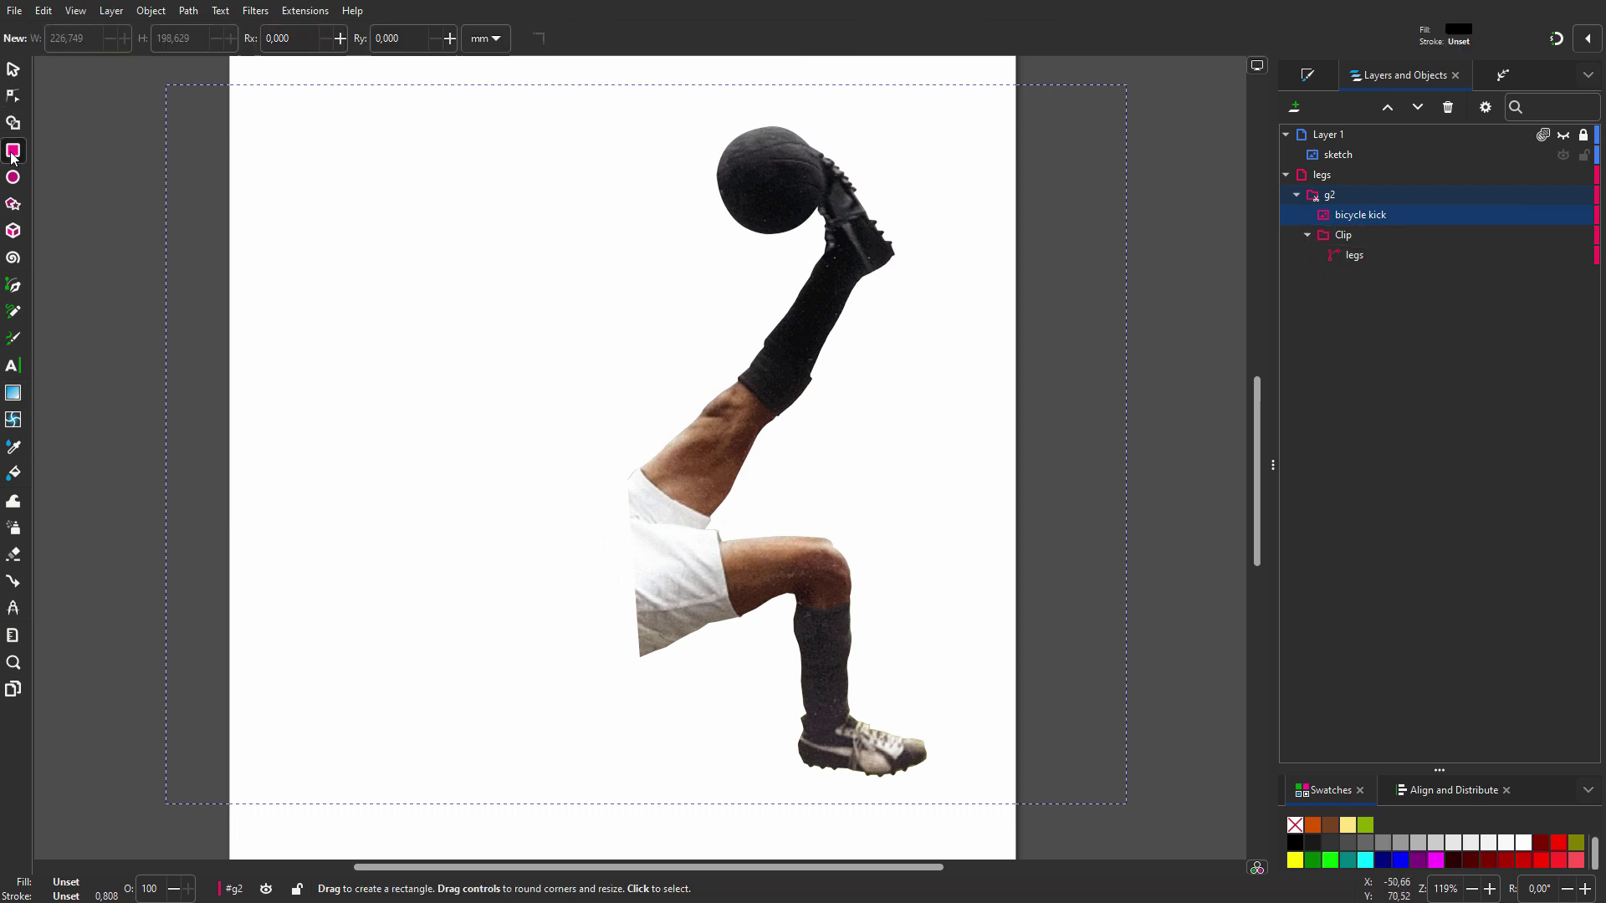
{"action": "left_click_drag", "start_coordinate": [199, 66], "coordinate": [1121, 819]}
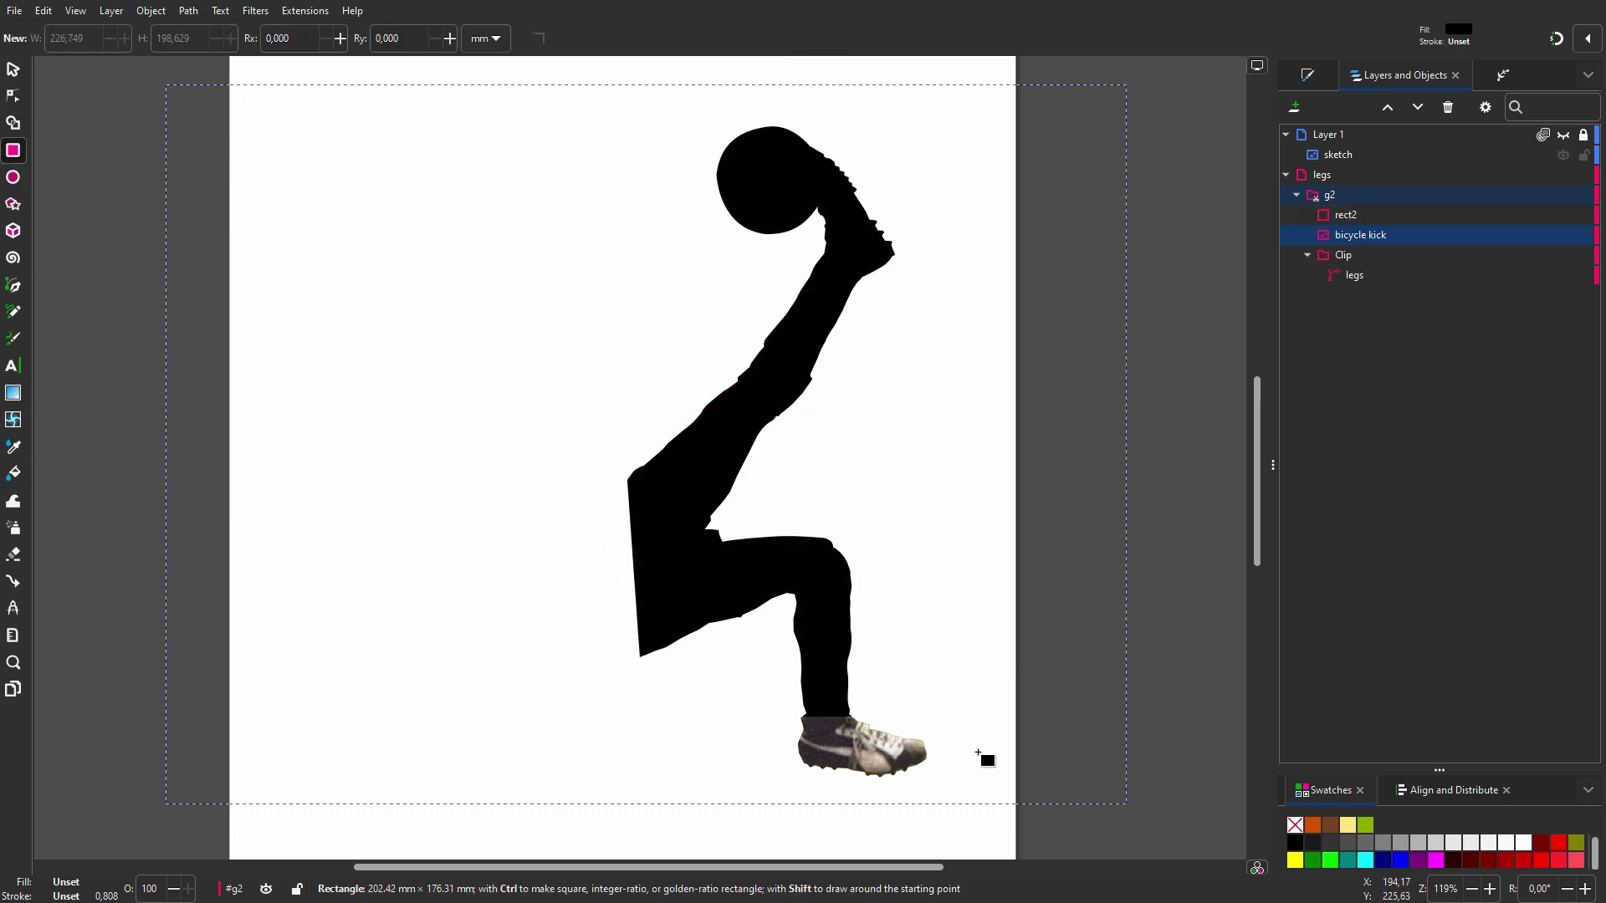
{"action": "left_click", "coordinate": [1384, 860]}
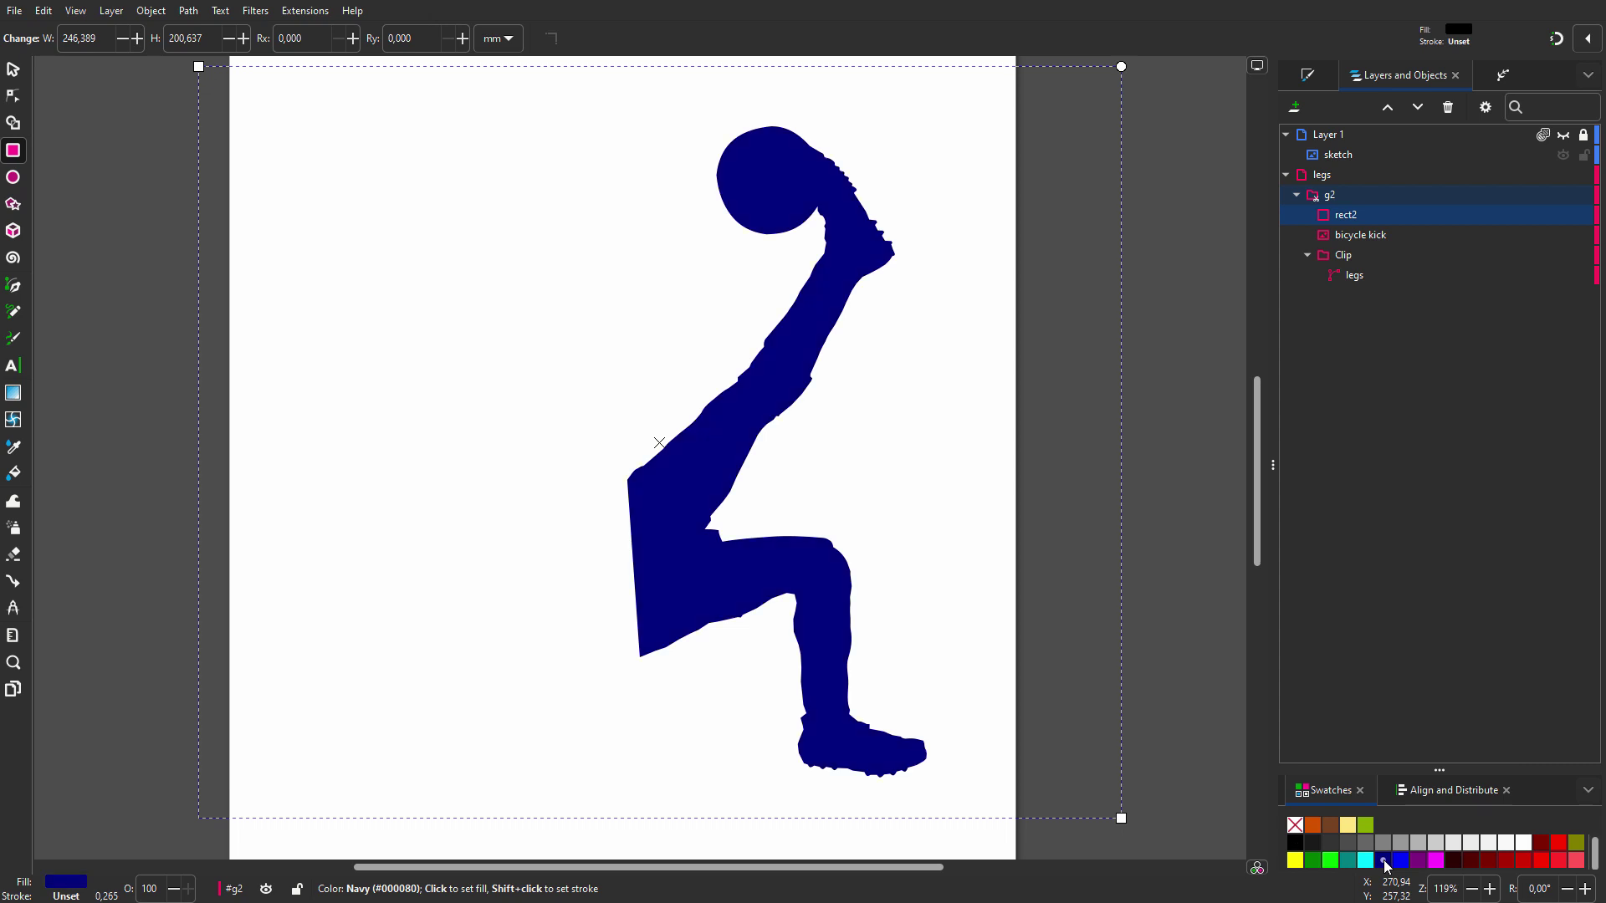
{"action": "double_click", "coordinate": [1345, 214]}
{"action": "type", "text": "blue"}
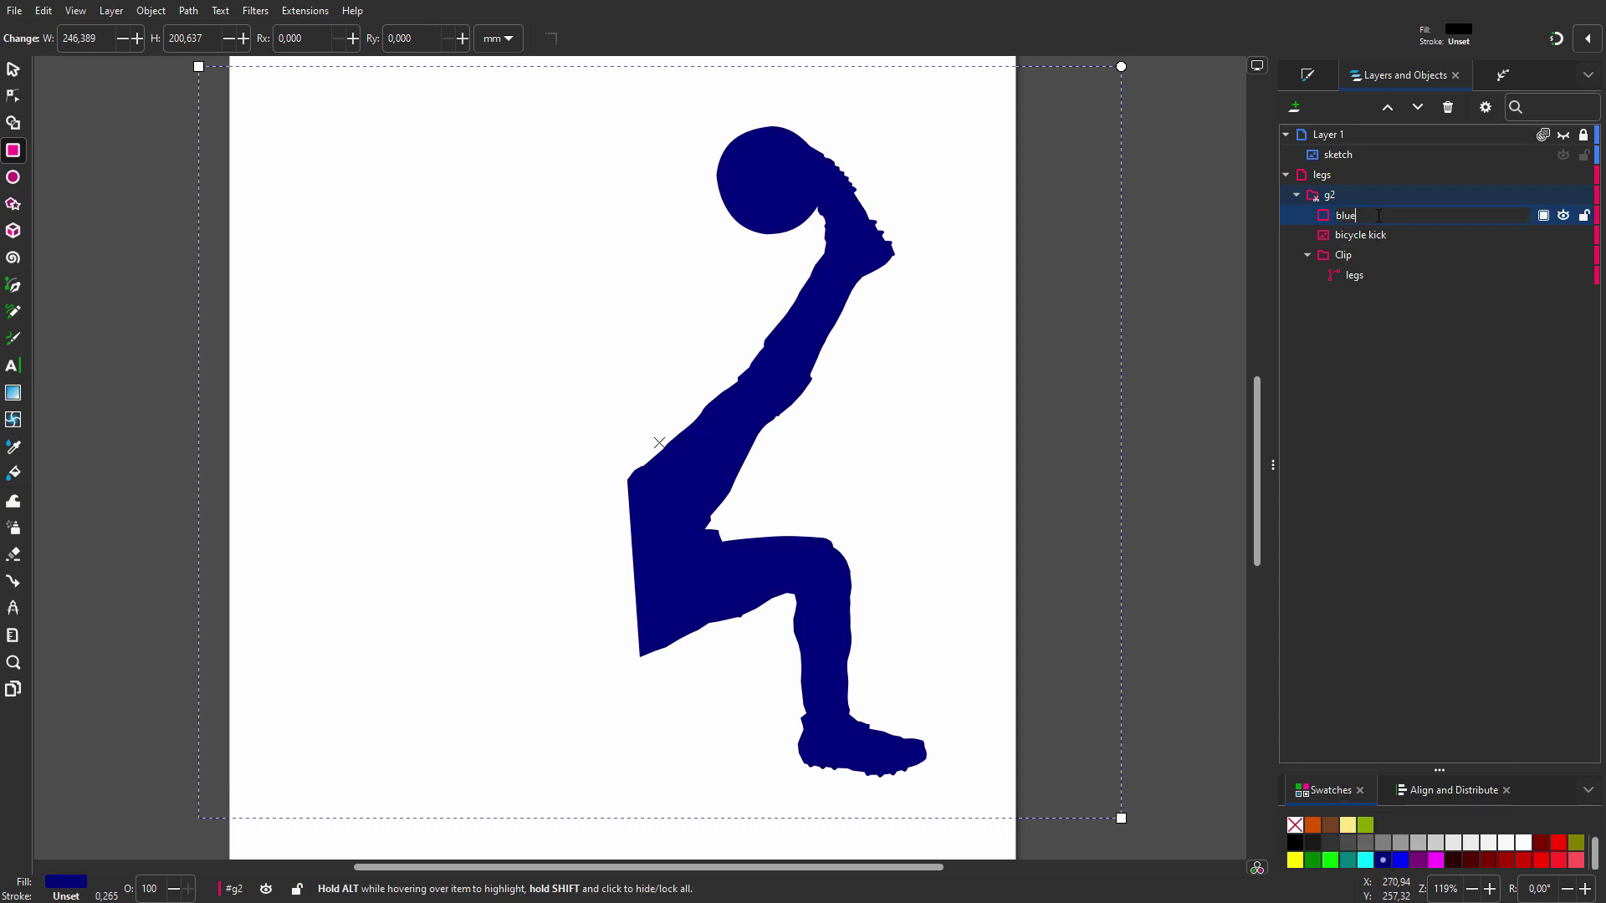
{"action": "left_click", "coordinate": [1543, 214]}
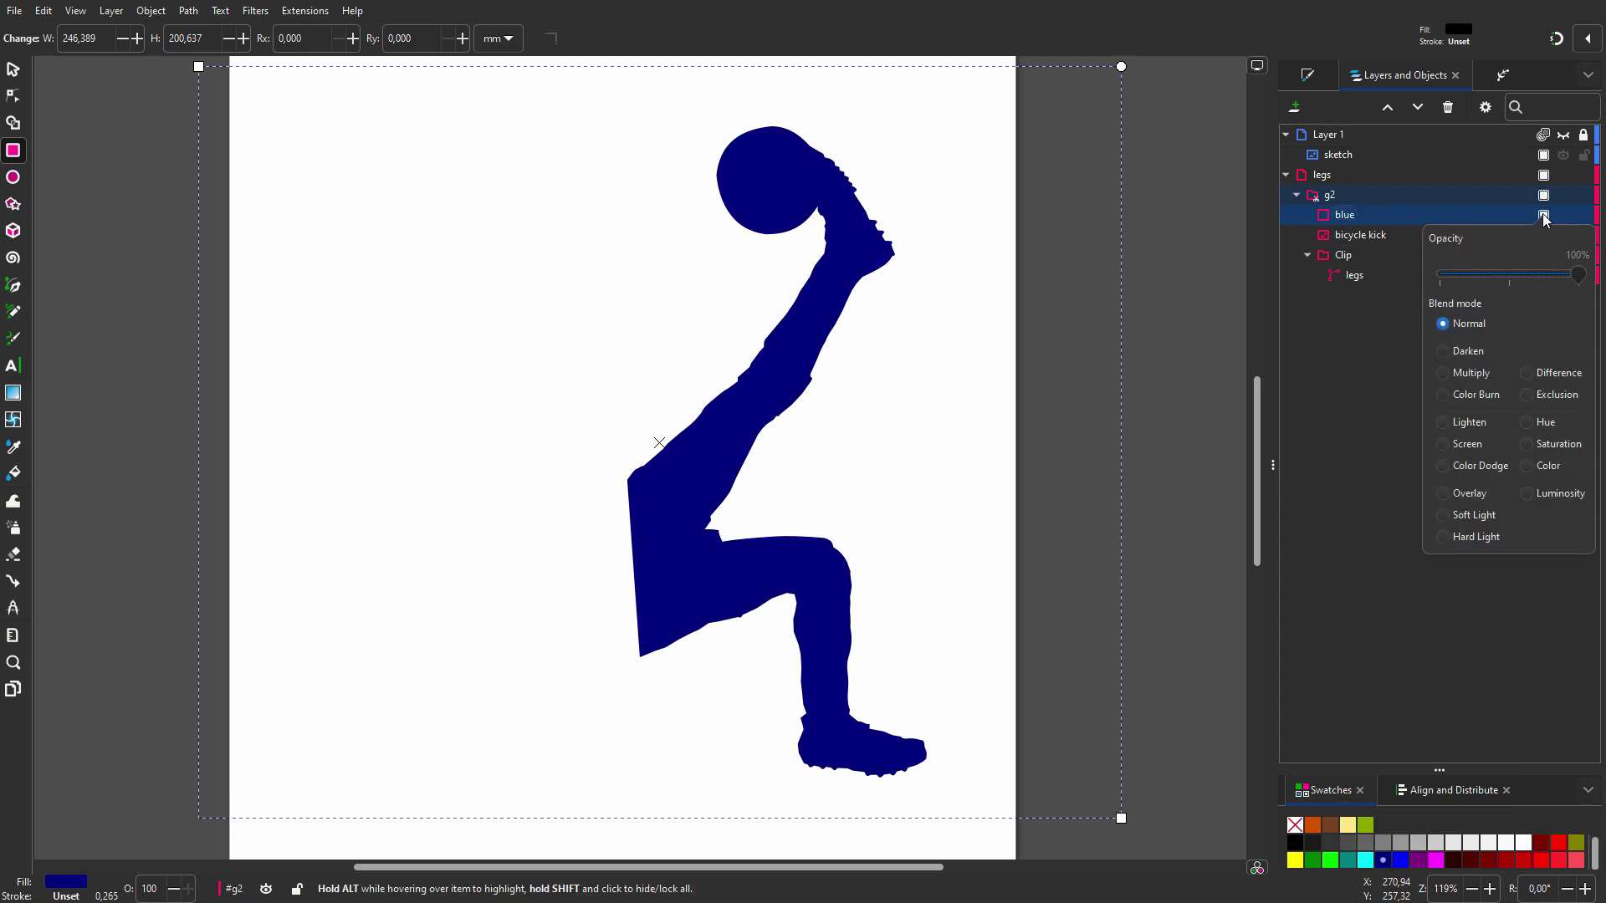
{"action": "left_click", "coordinate": [1527, 465]}
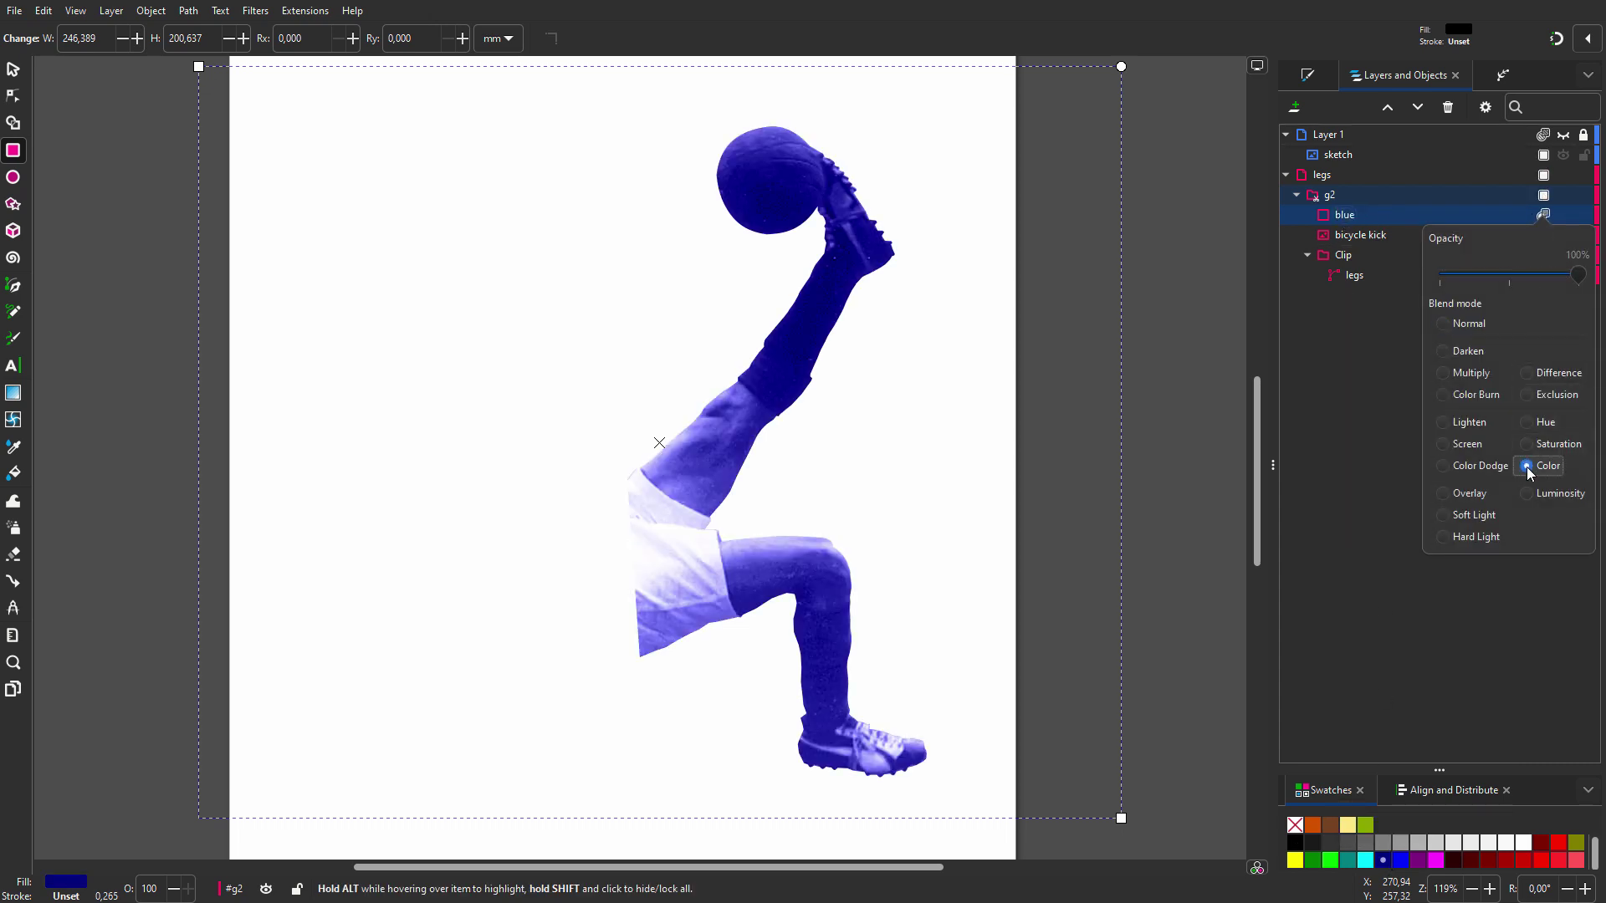
In Fill and Stroke, shift the rectangle's hue from 240 to about 202, then deselect.
{"action": "left_click", "coordinate": [1309, 76]}
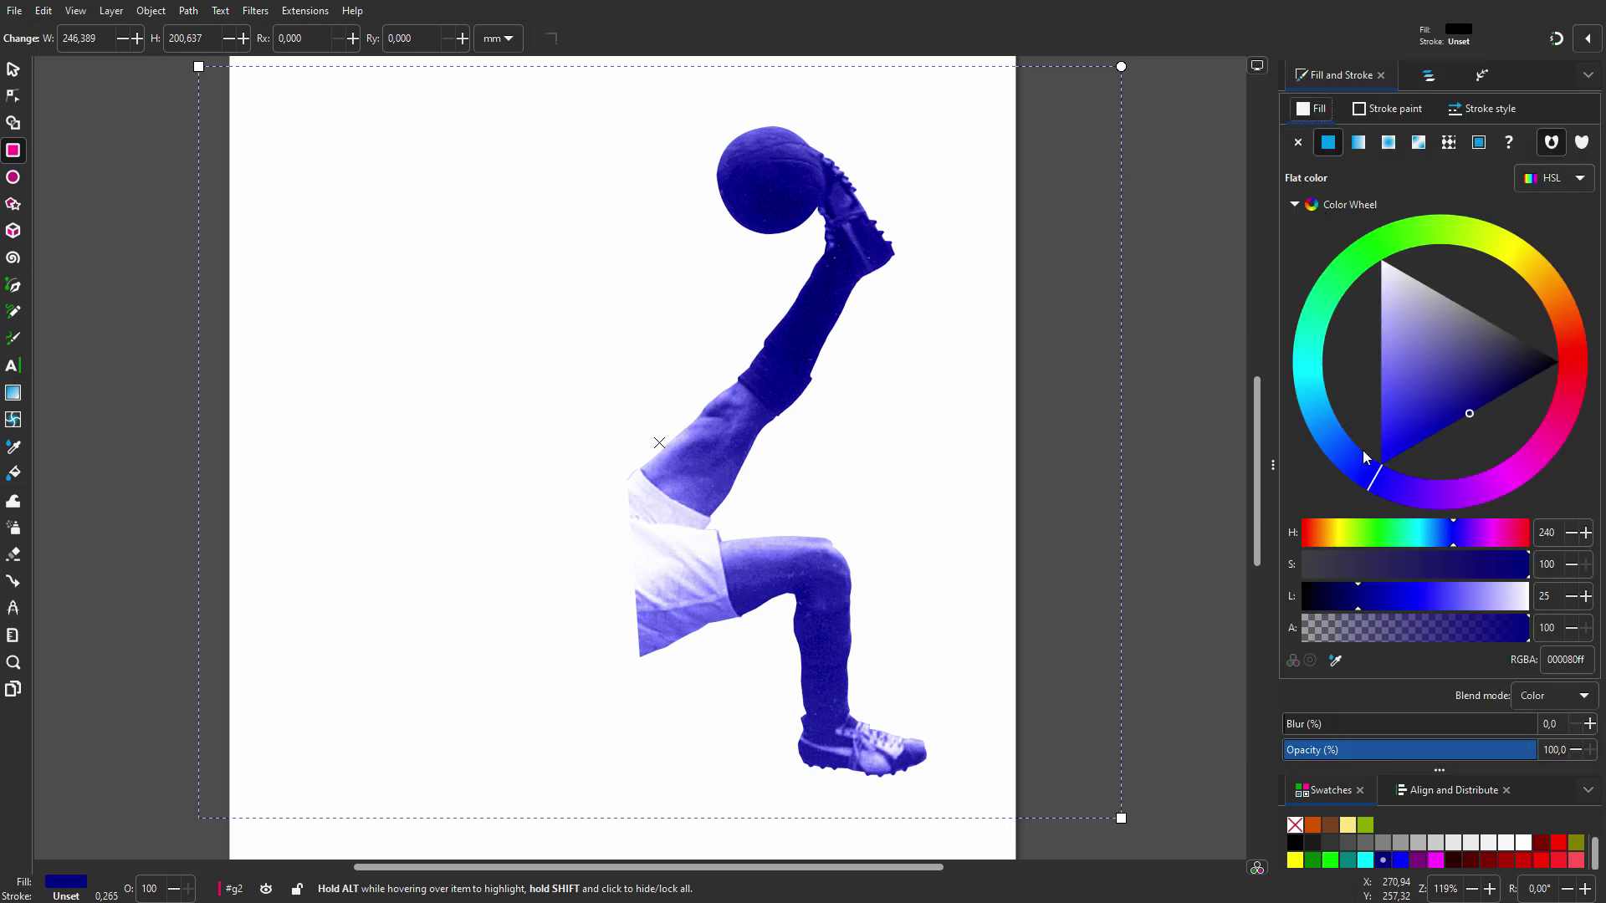
{"action": "left_click_drag", "start_coordinate": [1375, 485], "coordinate": [1303, 426]}
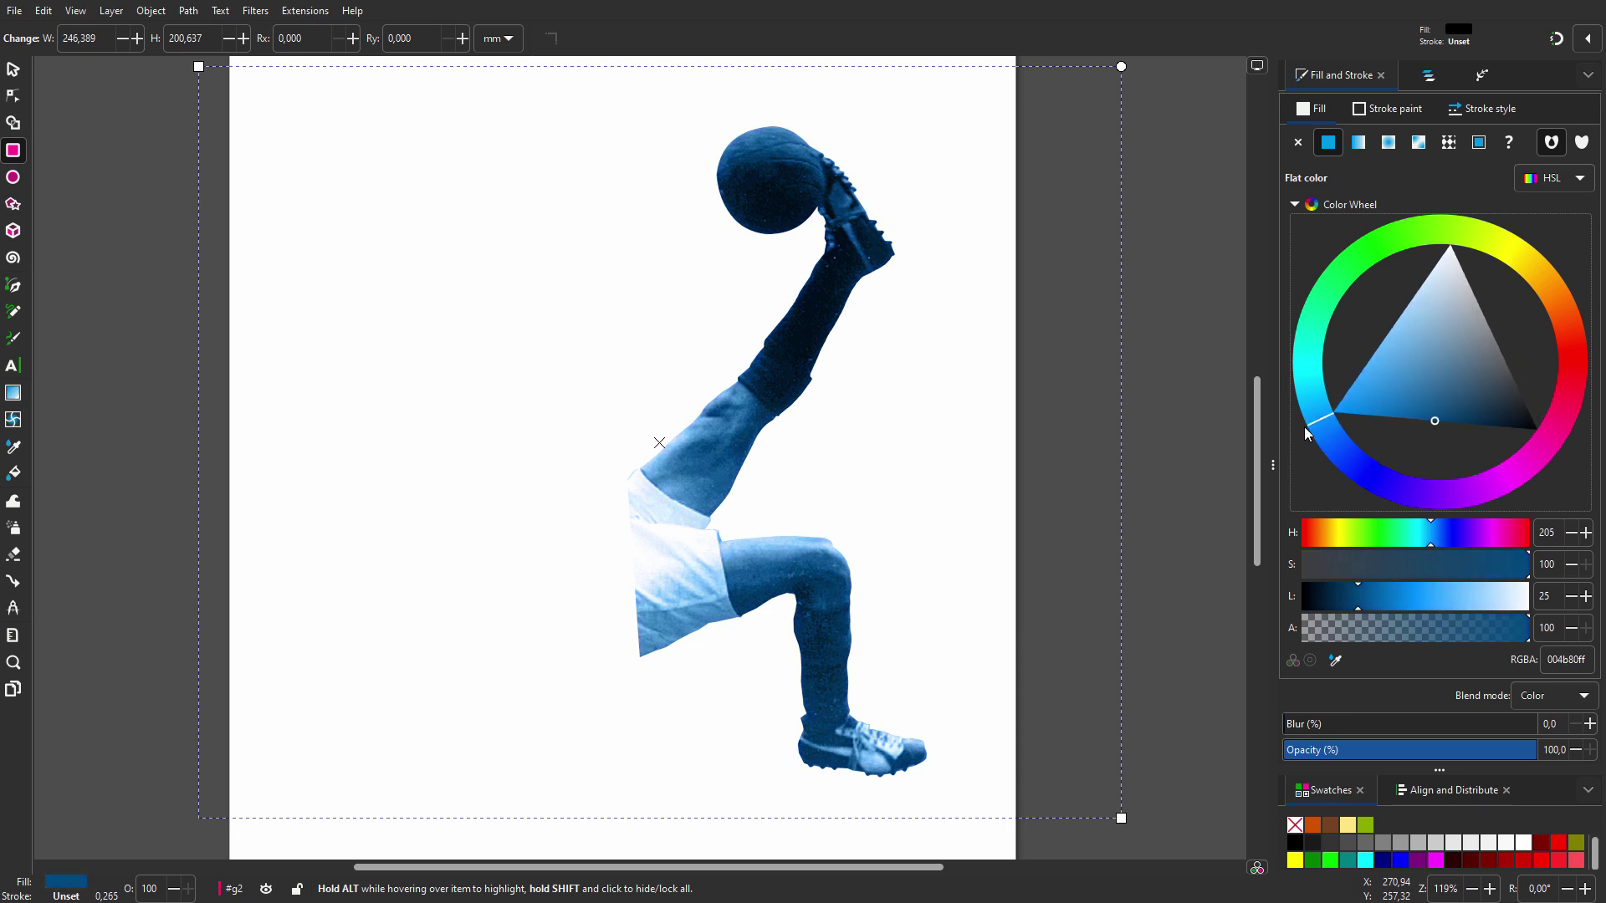
{"action": "left_click", "coordinate": [1192, 437]}
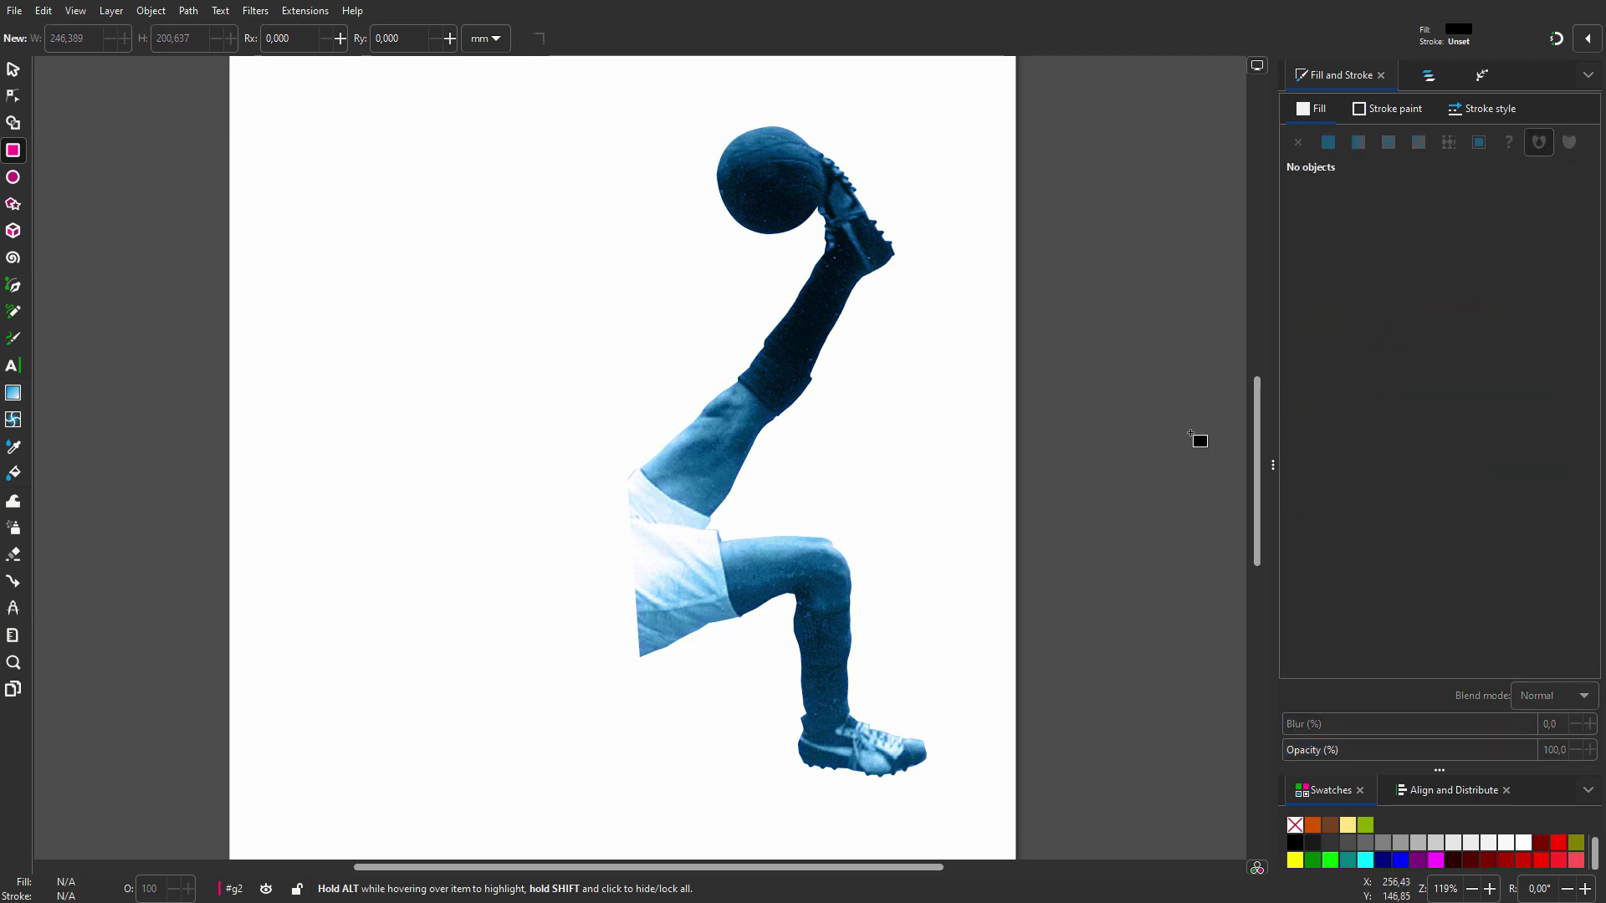